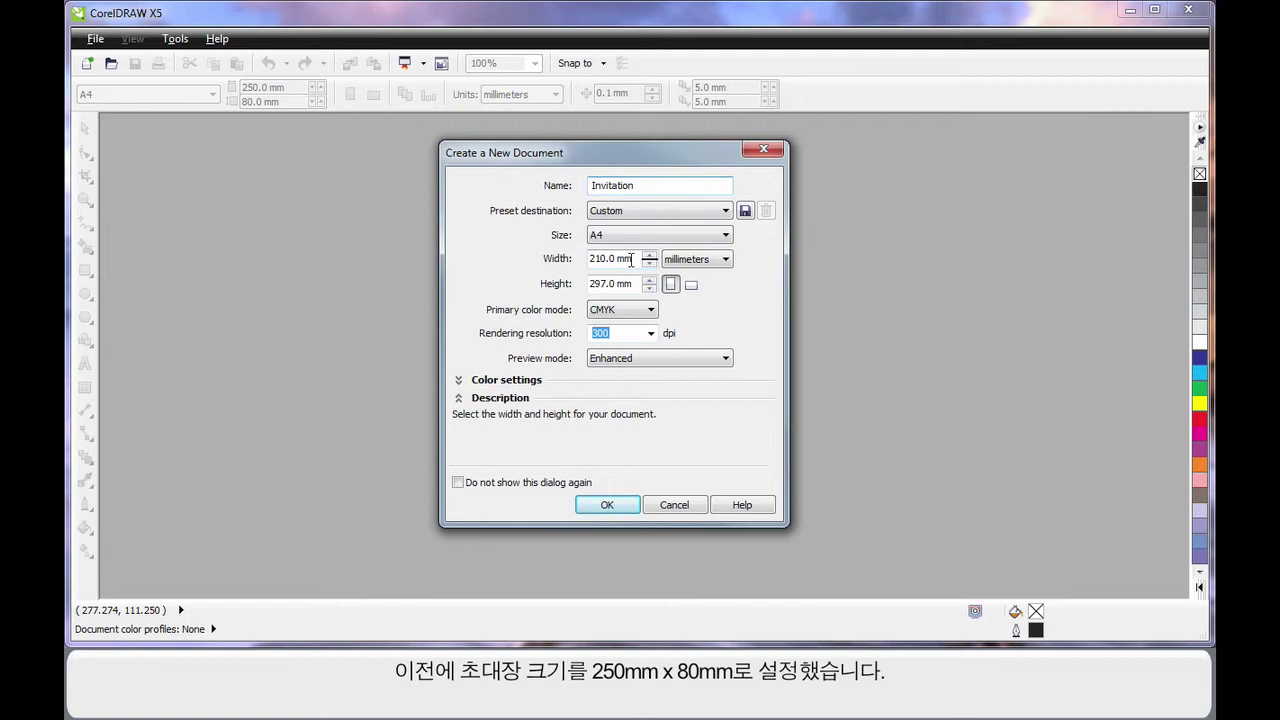
# Step: Create the new document with a width of 250 mm and a height of 80 mm
pyautogui.write('2')
pyautogui.press('Tab')
pyautogui.write('80')
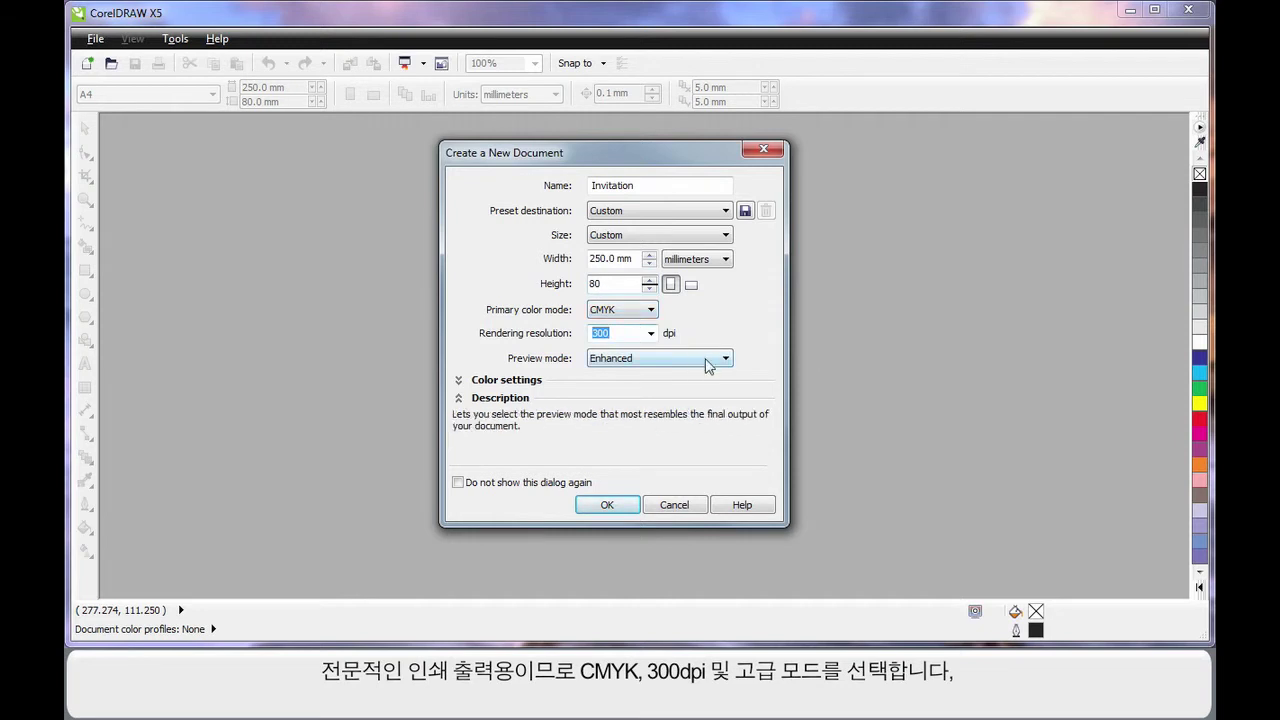
pyautogui.click(607, 504)
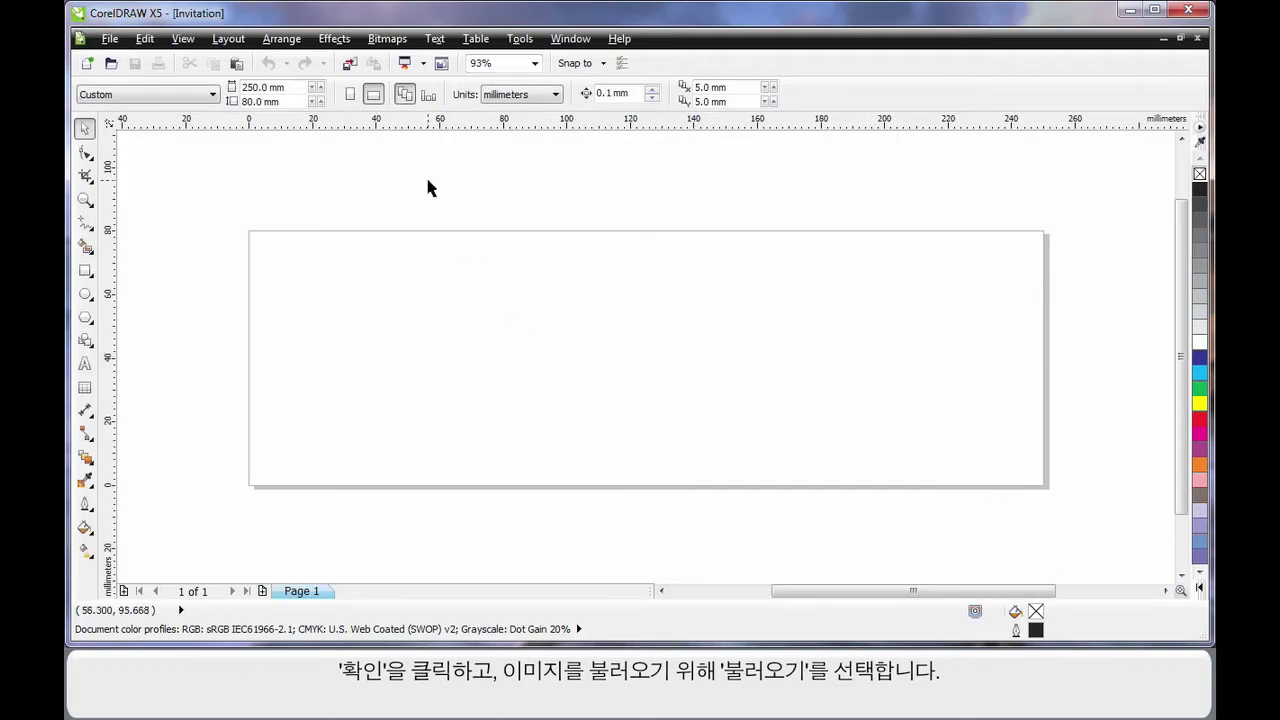
# Step: Import the Invitation.cpt image, centre it on the page, and deselect it
pyautogui.click(350, 66)
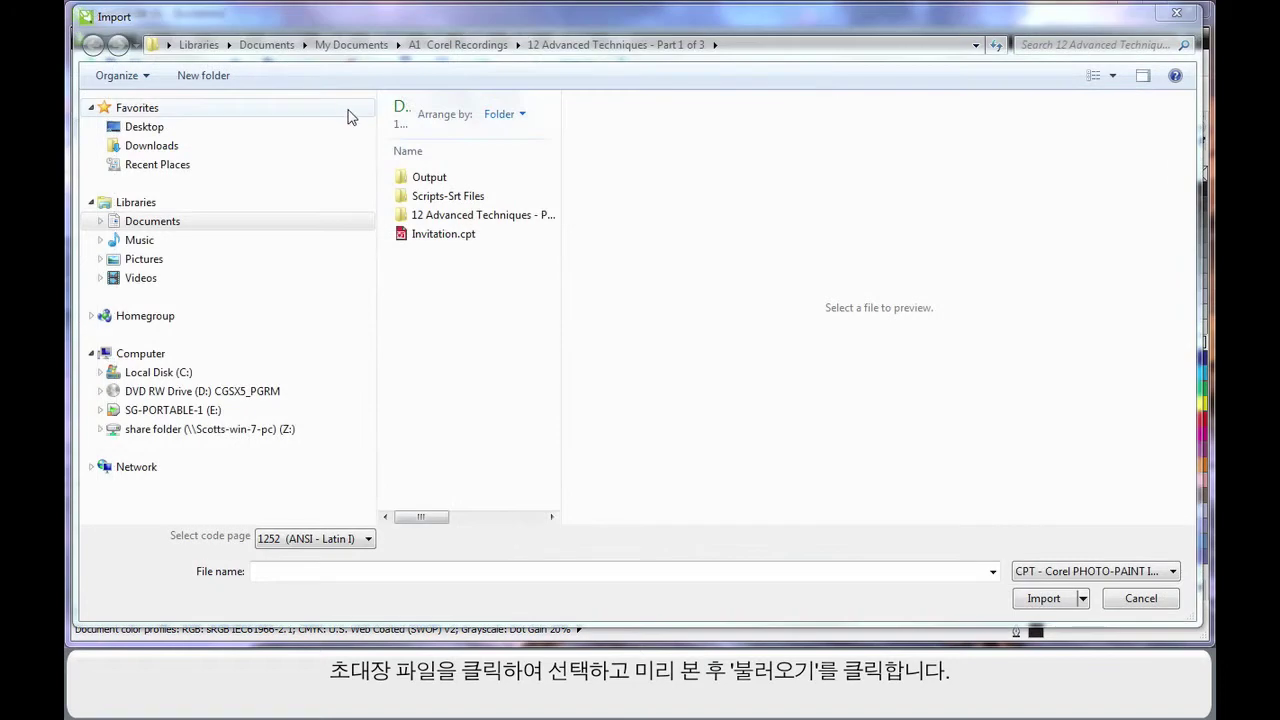
pyautogui.click(450, 240)
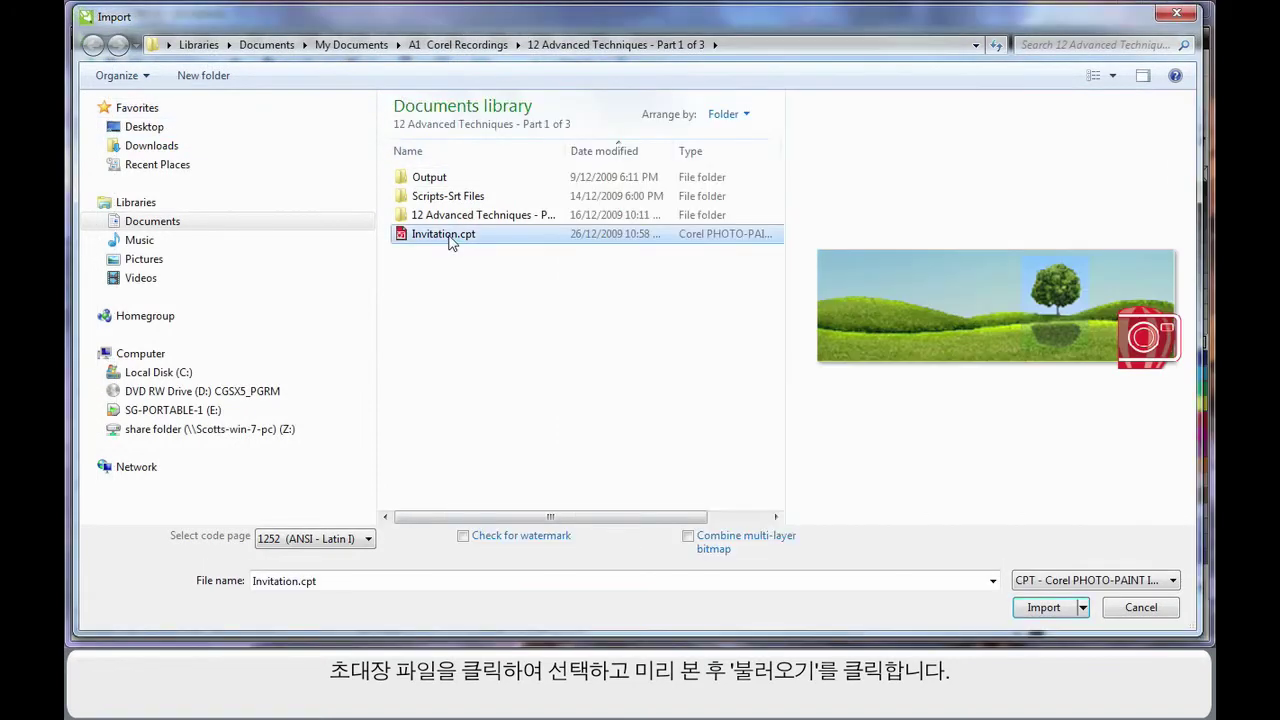
pyautogui.click(1045, 608)
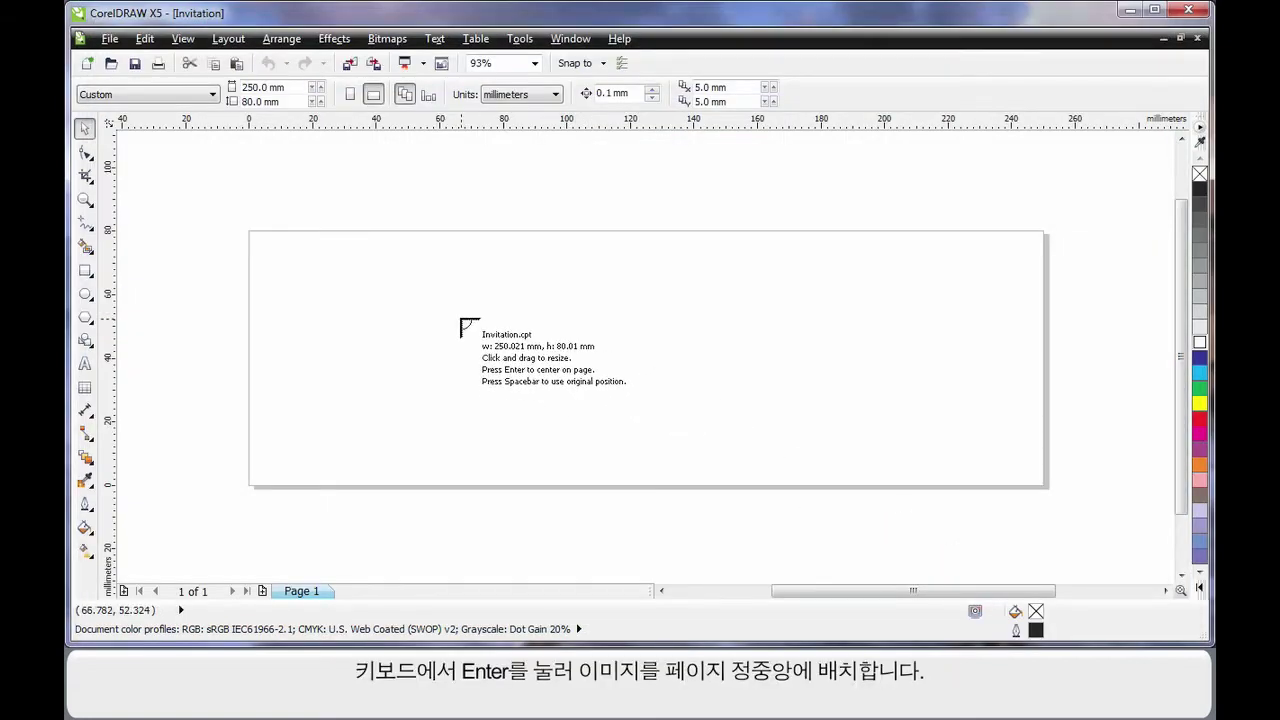
pyautogui.press('Return')
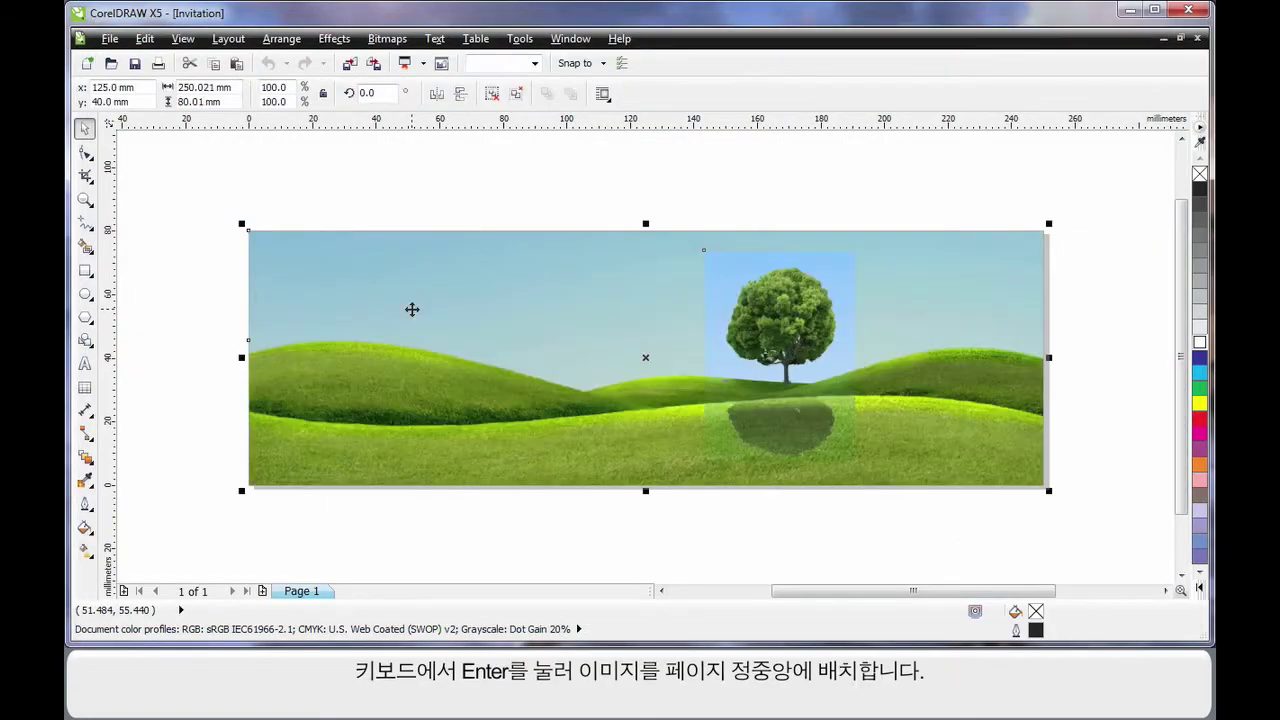
pyautogui.click(355, 548)
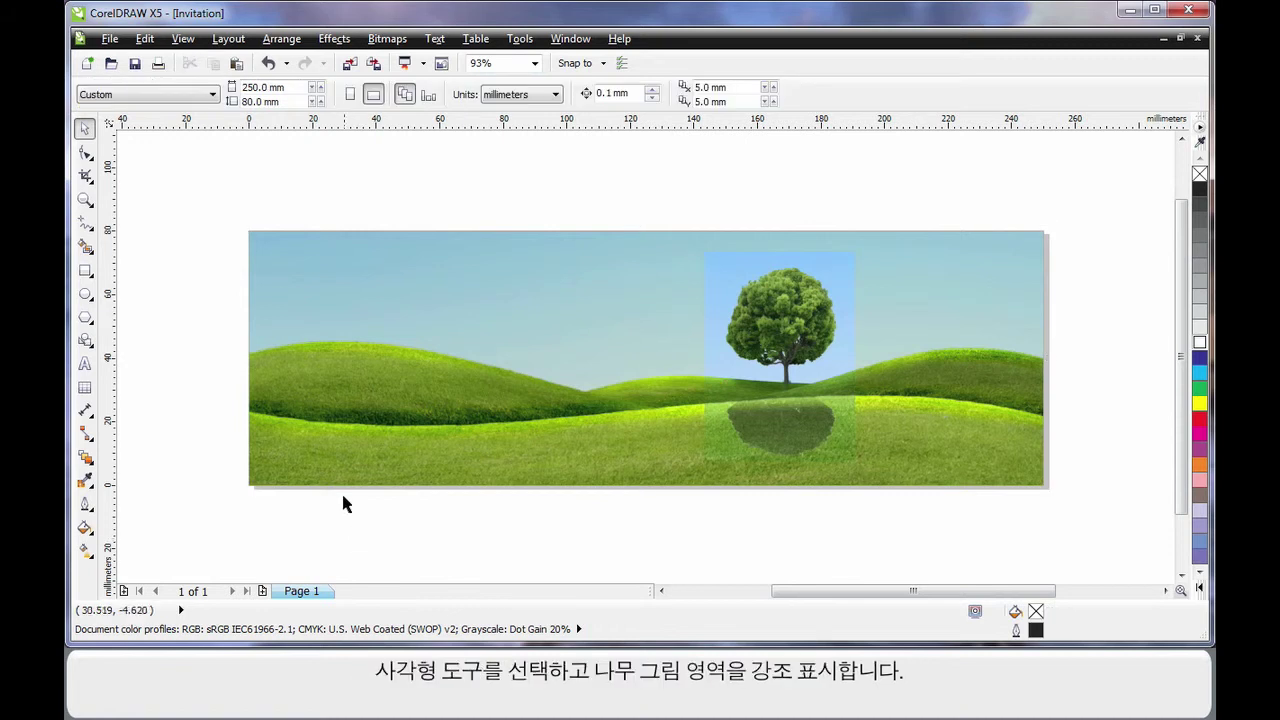
# Step: Draw a rectangle about 47 by 66 mm around the tree picture and give it a white 3 pt outline
pyautogui.click(85, 272)
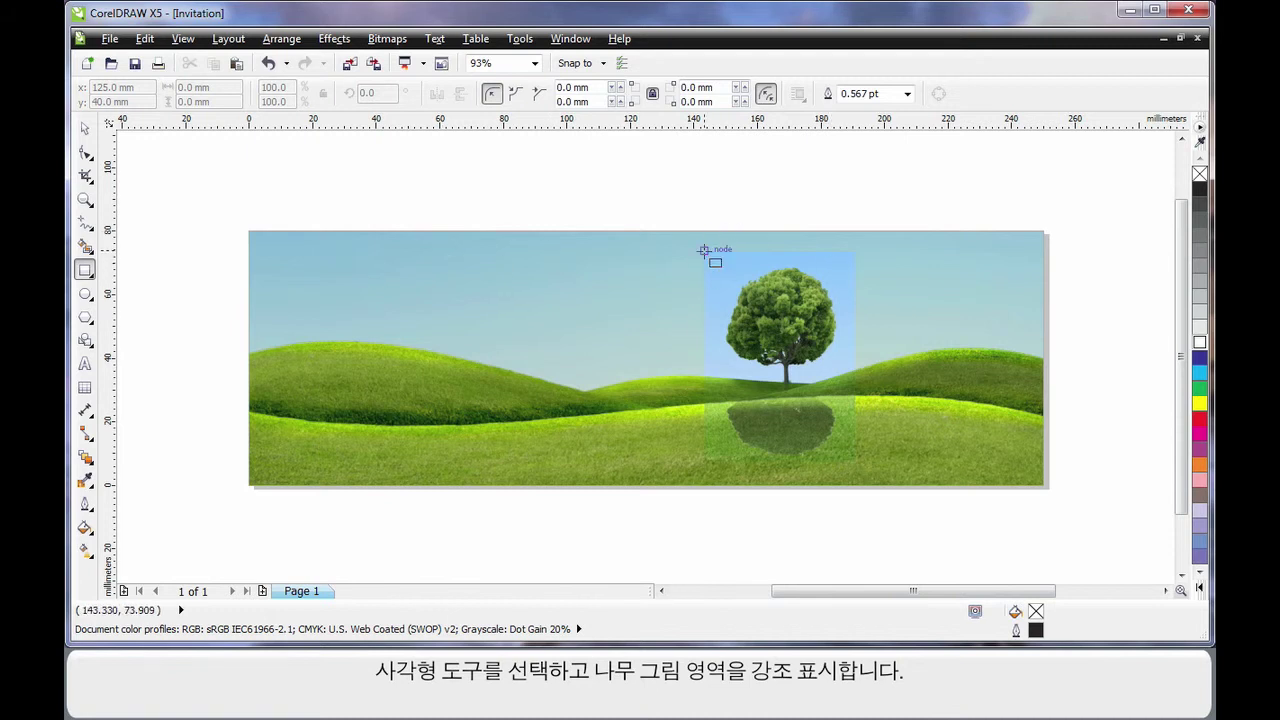
pyautogui.moveTo(704, 251)
pyautogui.mouseDown()
pyautogui.moveTo(740, 316)
pyautogui.moveTo(817, 376)
pyautogui.moveTo(856, 462)
pyautogui.mouseUp()
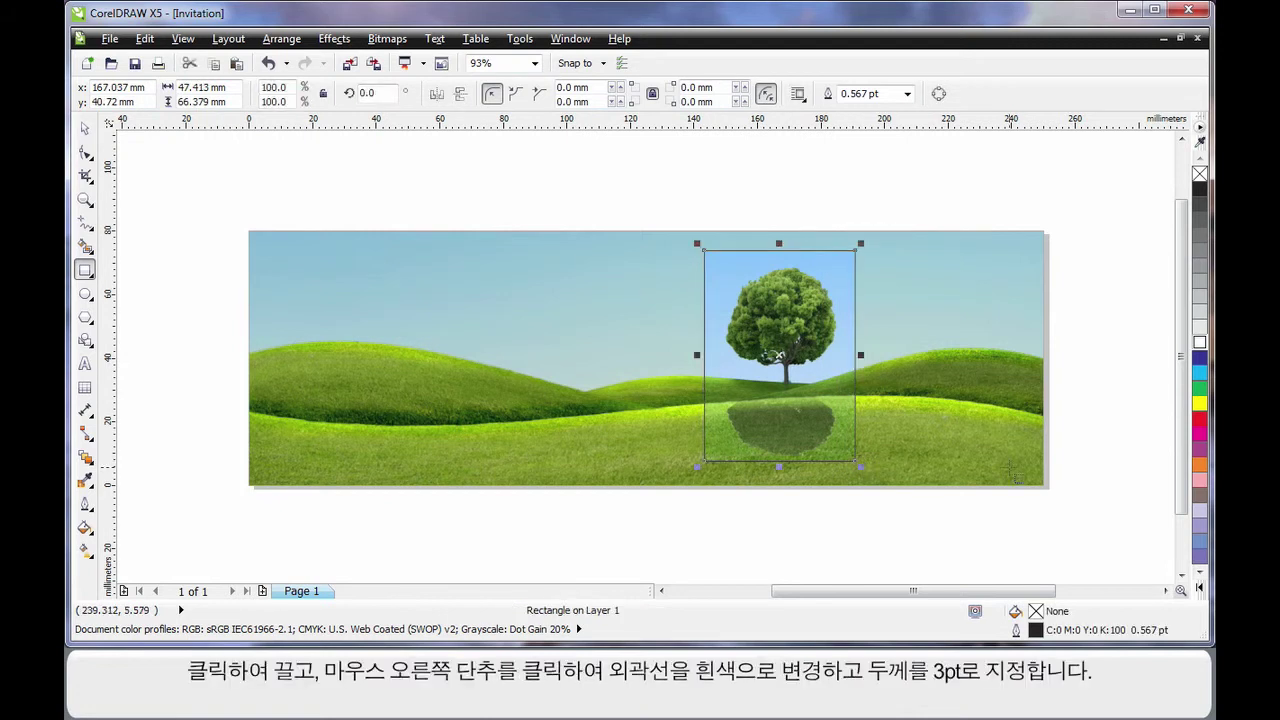
pyautogui.rightClick(1200, 342)
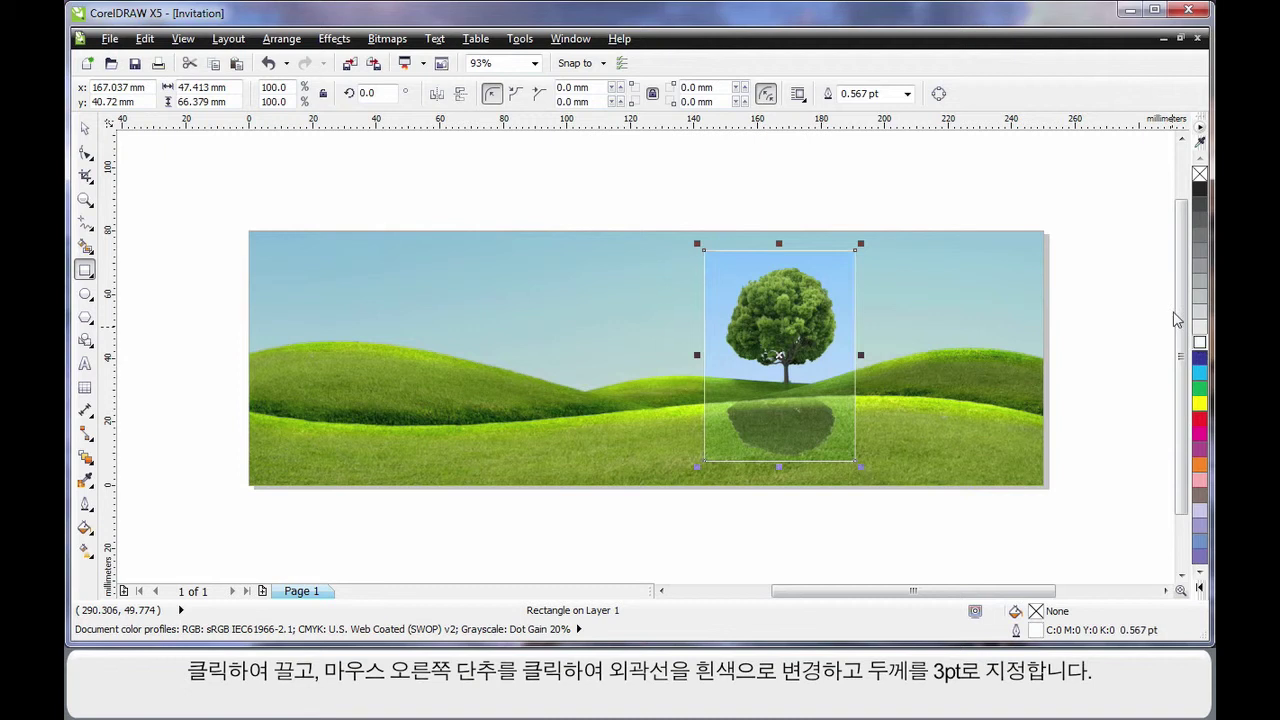
pyautogui.click(907, 93)
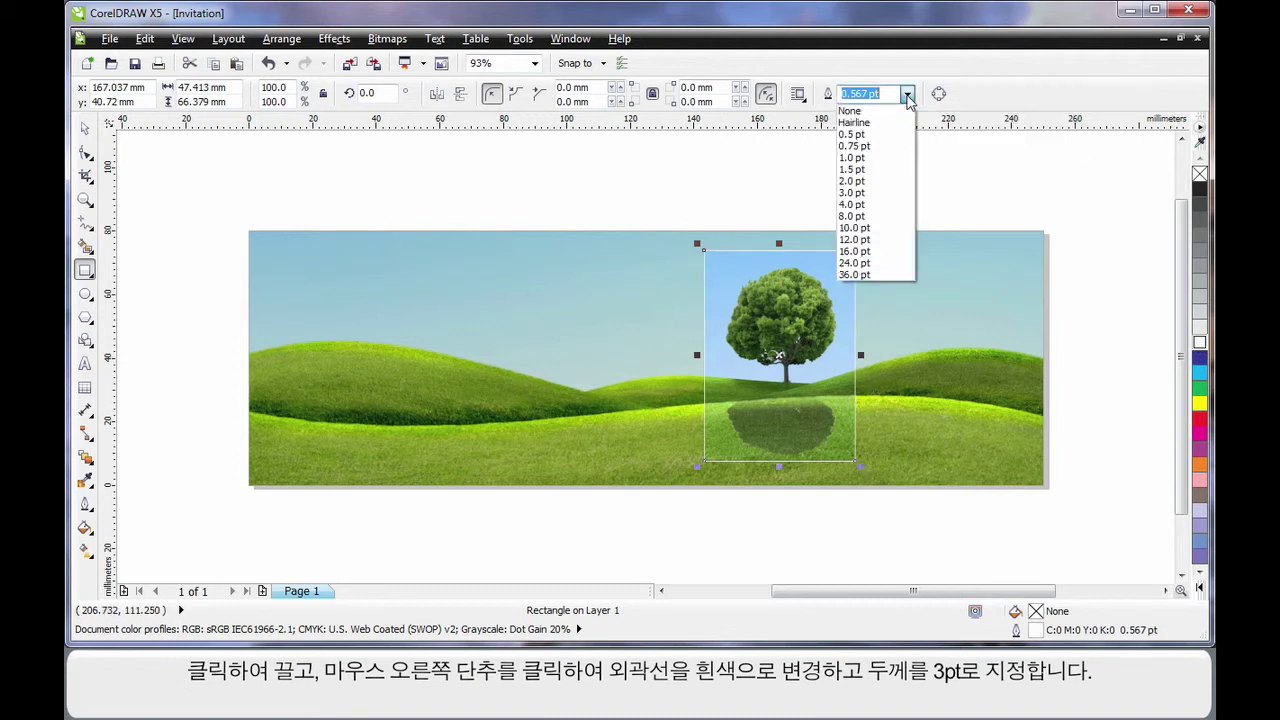
pyautogui.click(880, 193)
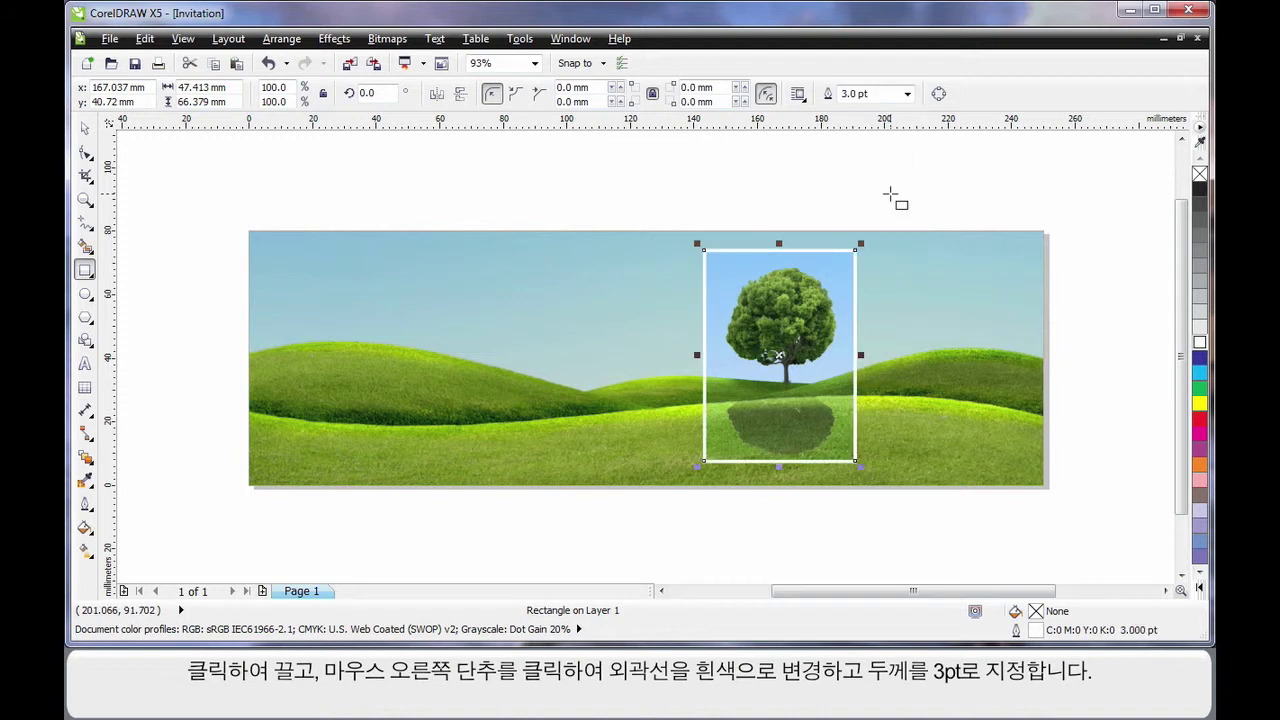
# Step: Round the white rectangle's corners with a 1 mm radius and deselect it
pyautogui.moveTo(592, 87); pyautogui.dragTo(555, 88)
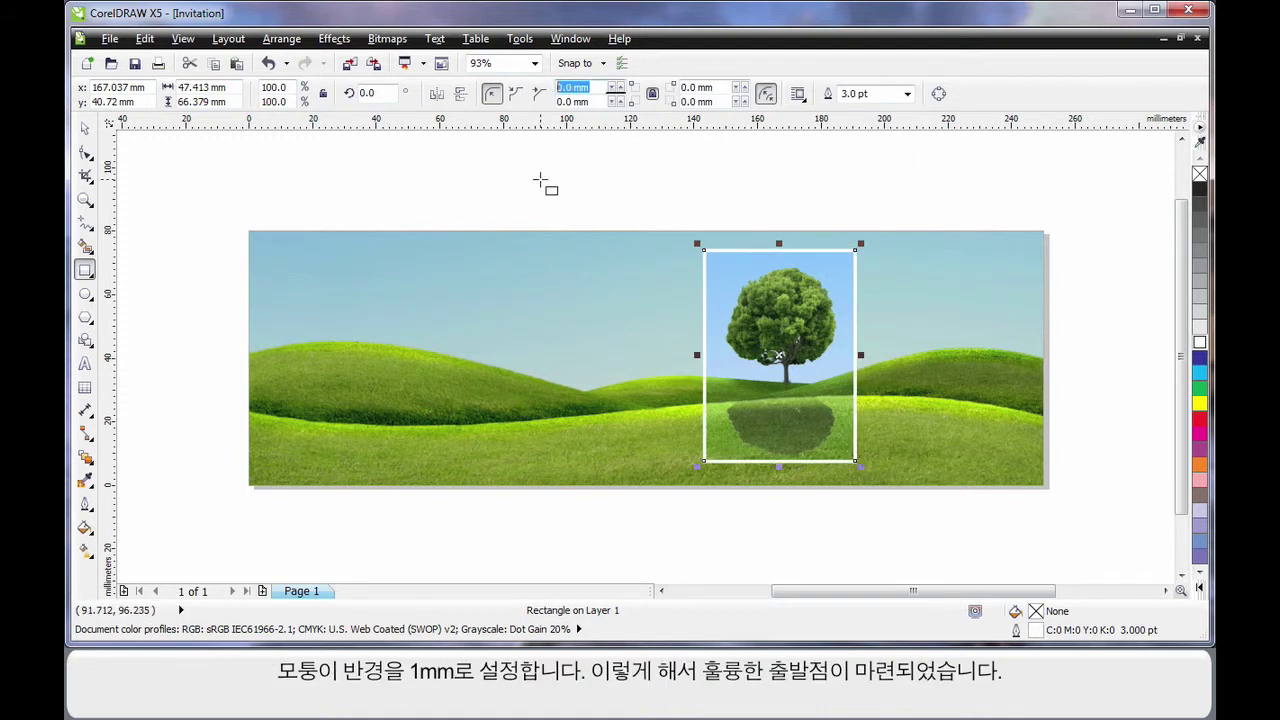
pyautogui.write('1')
pyautogui.press('Return')
pyautogui.press('space')
pyautogui.click(540, 187)
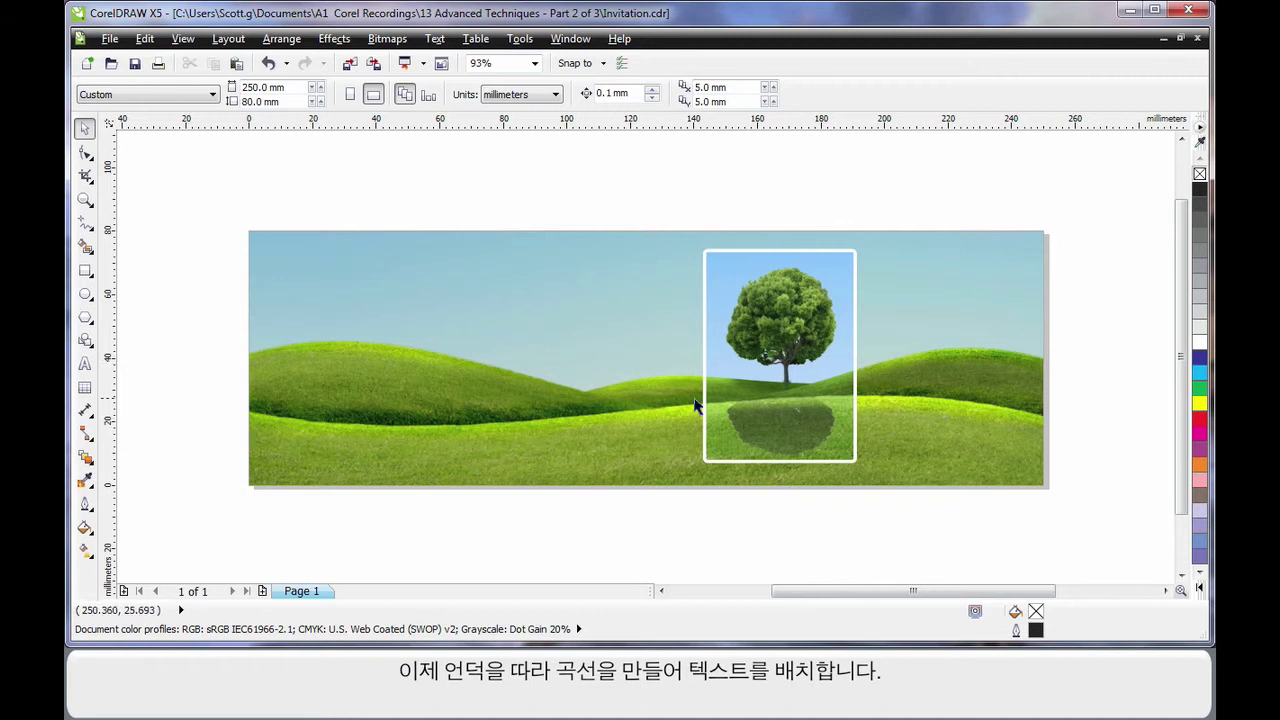
# Step: Draw a B-Spline about 250 mm wide along the front hill's crest, with control points at its lowest and highest parts
pyautogui.click(89, 230)
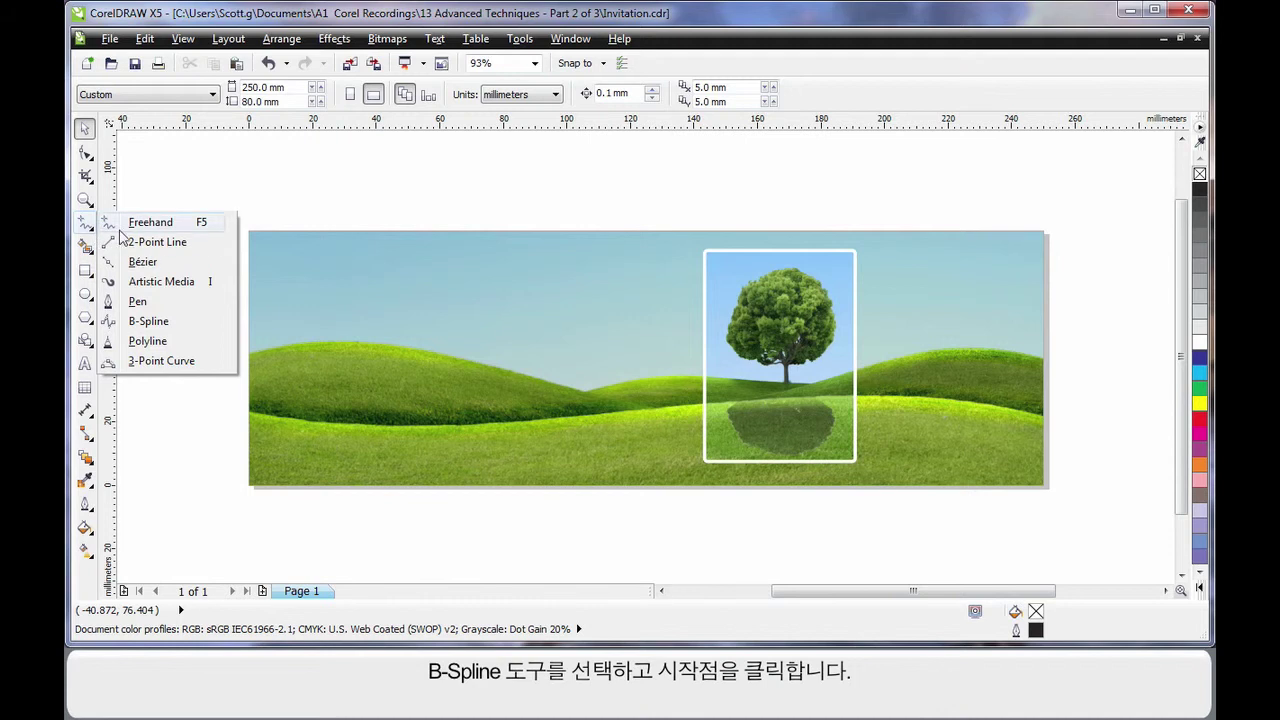
pyautogui.click(160, 321)
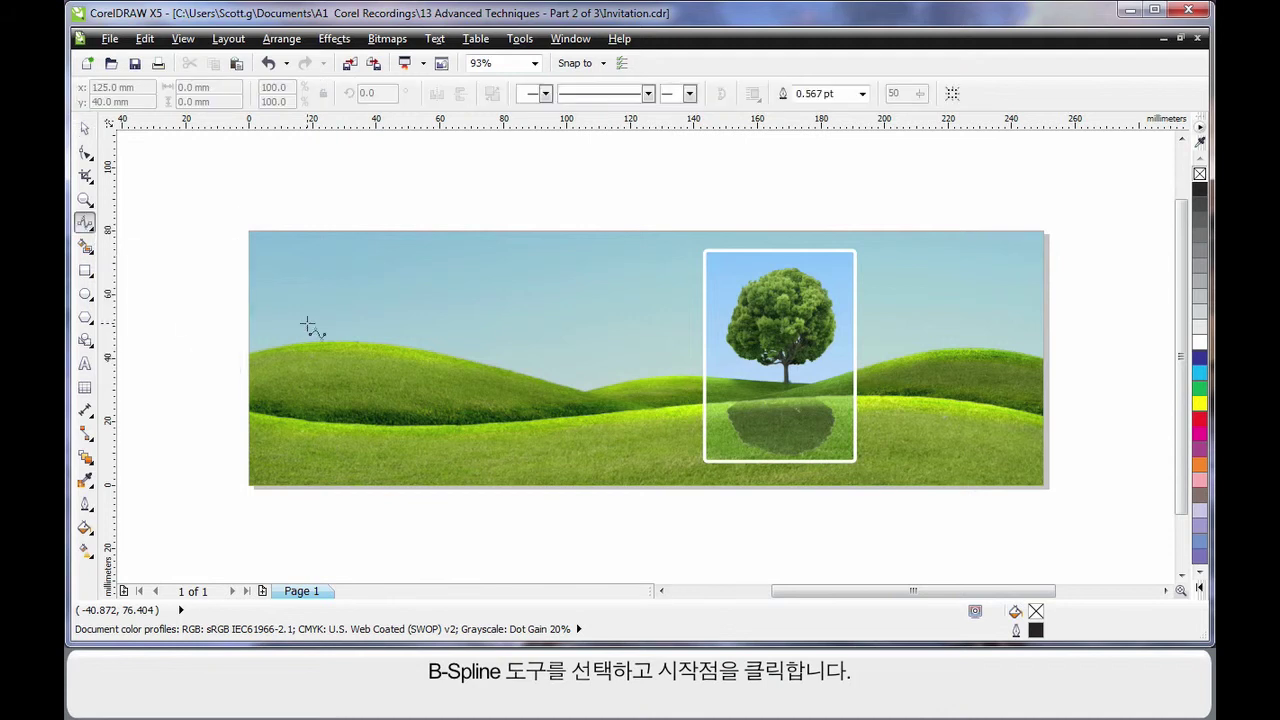
pyautogui.click(247, 411)
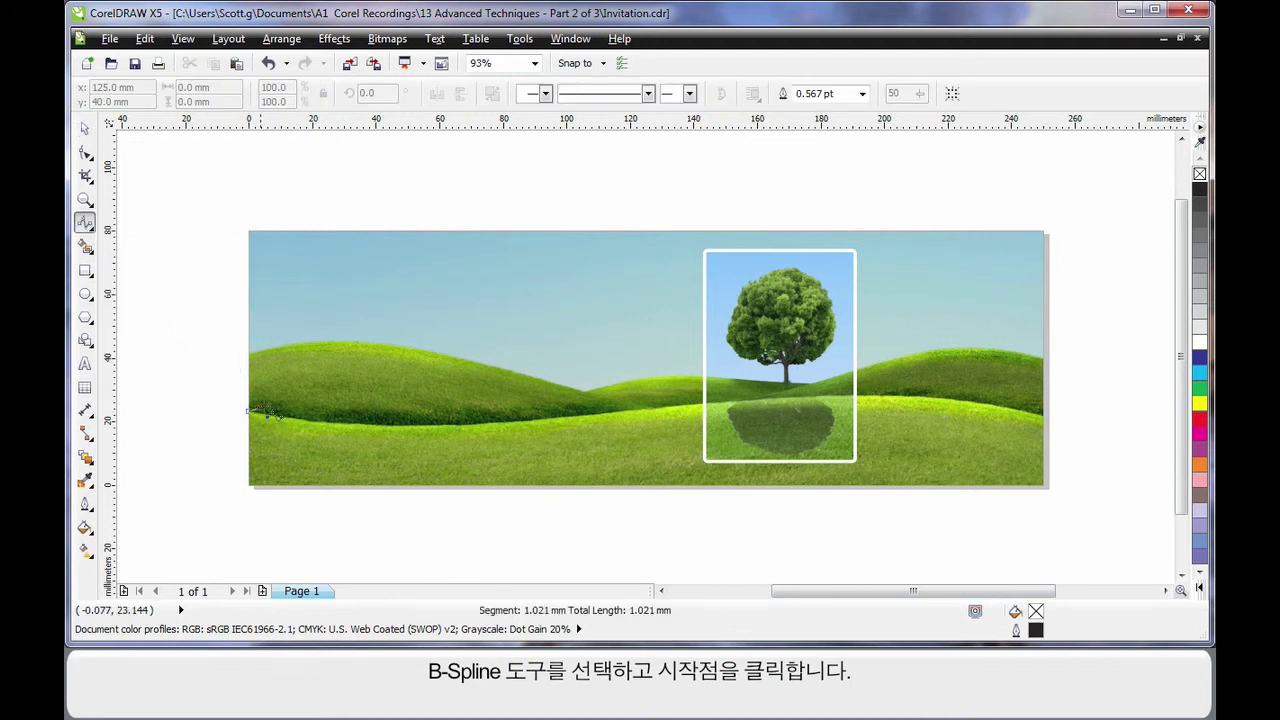
pyautogui.click(419, 427)
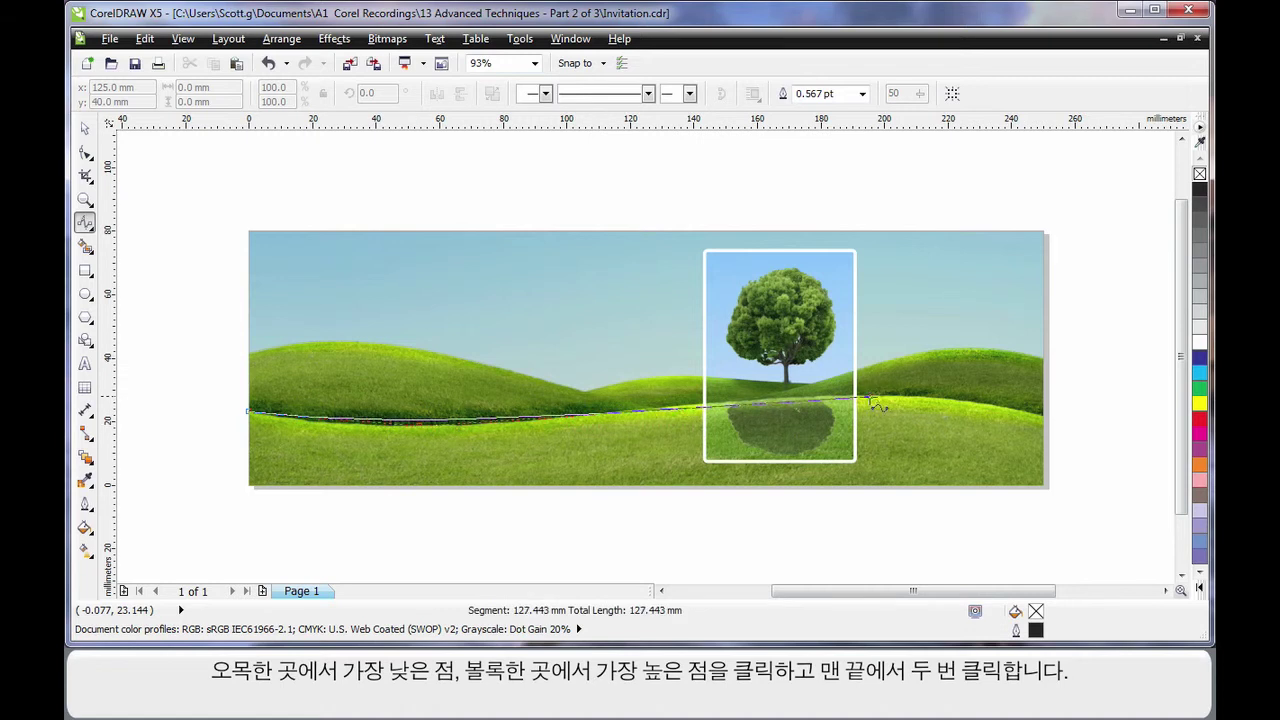
pyautogui.click(869, 401)
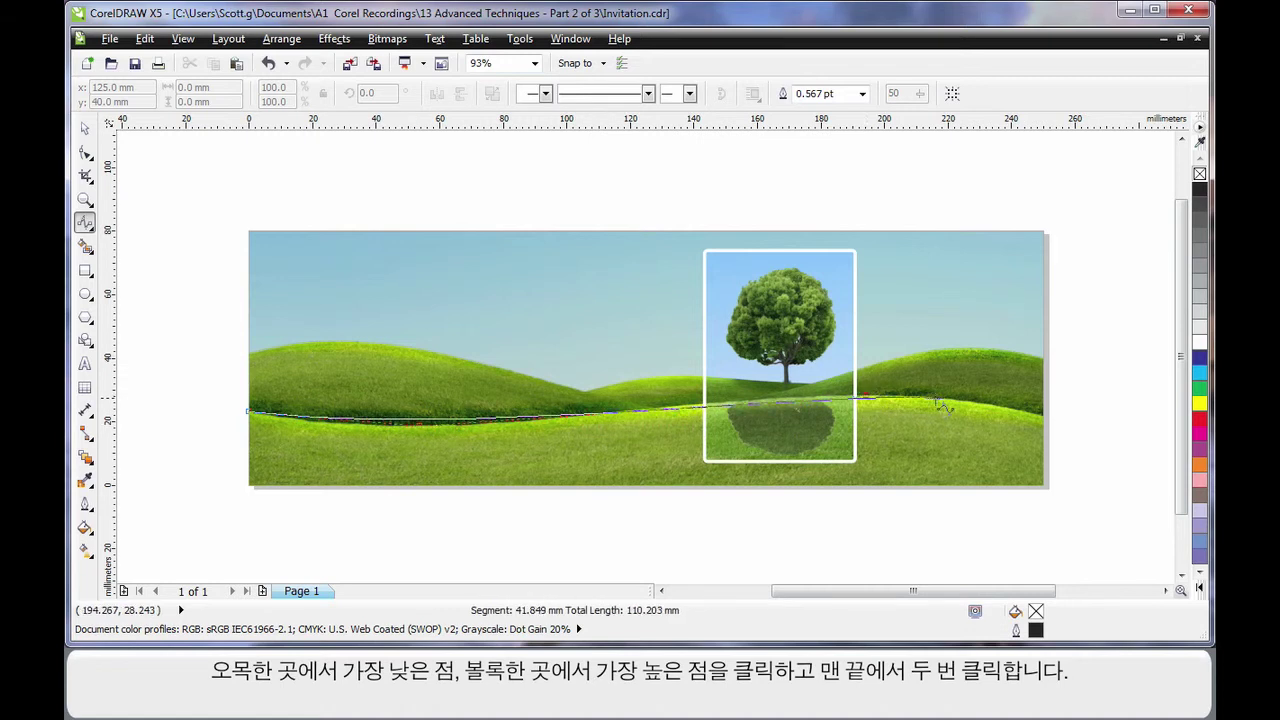
pyautogui.doubleClick(1046, 413)
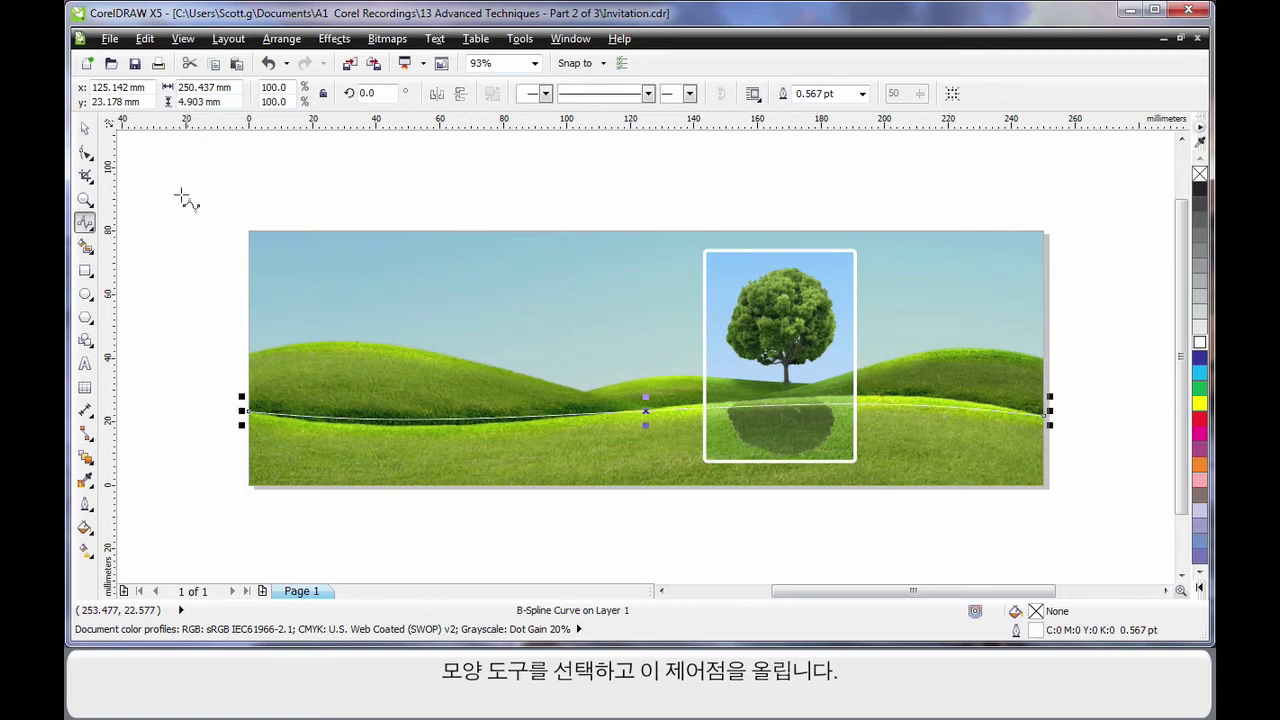
# Step: Reshape the B-Spline to follow the hill's edge by raising its upper control point and lowering its lower one
pyautogui.click(84, 155)
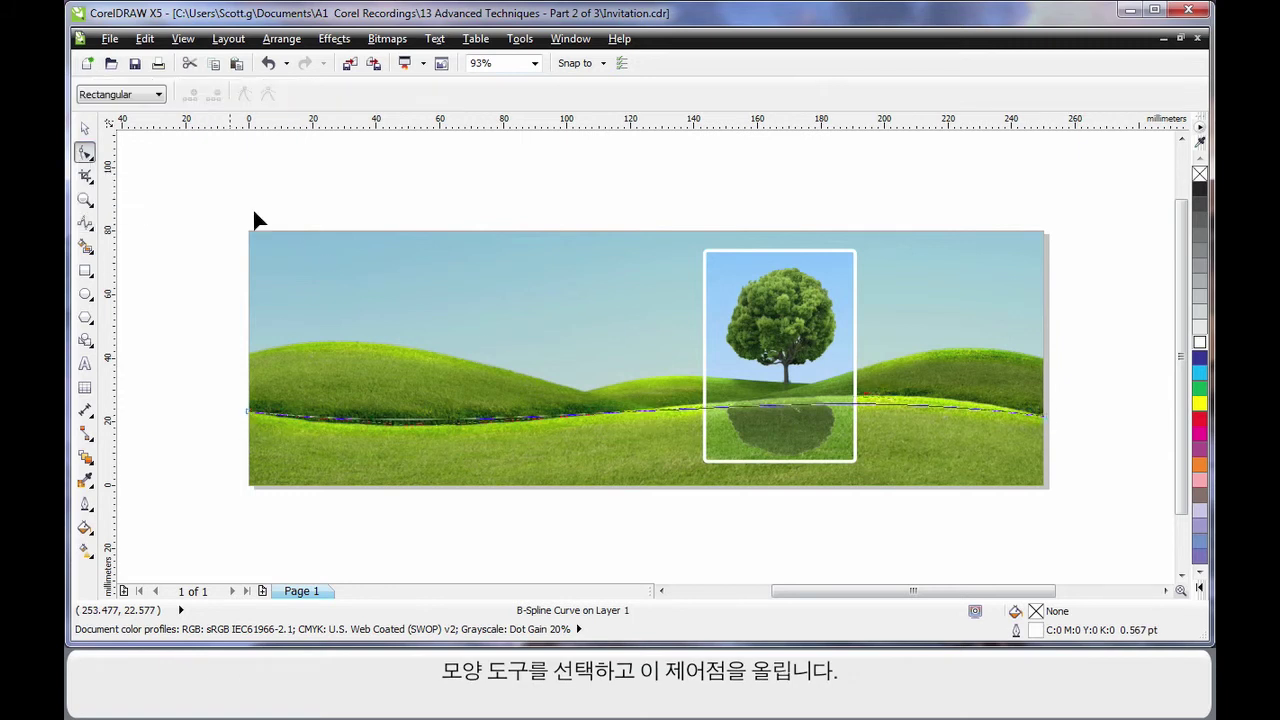
pyautogui.moveTo(865, 397); pyautogui.dragTo(875, 383)
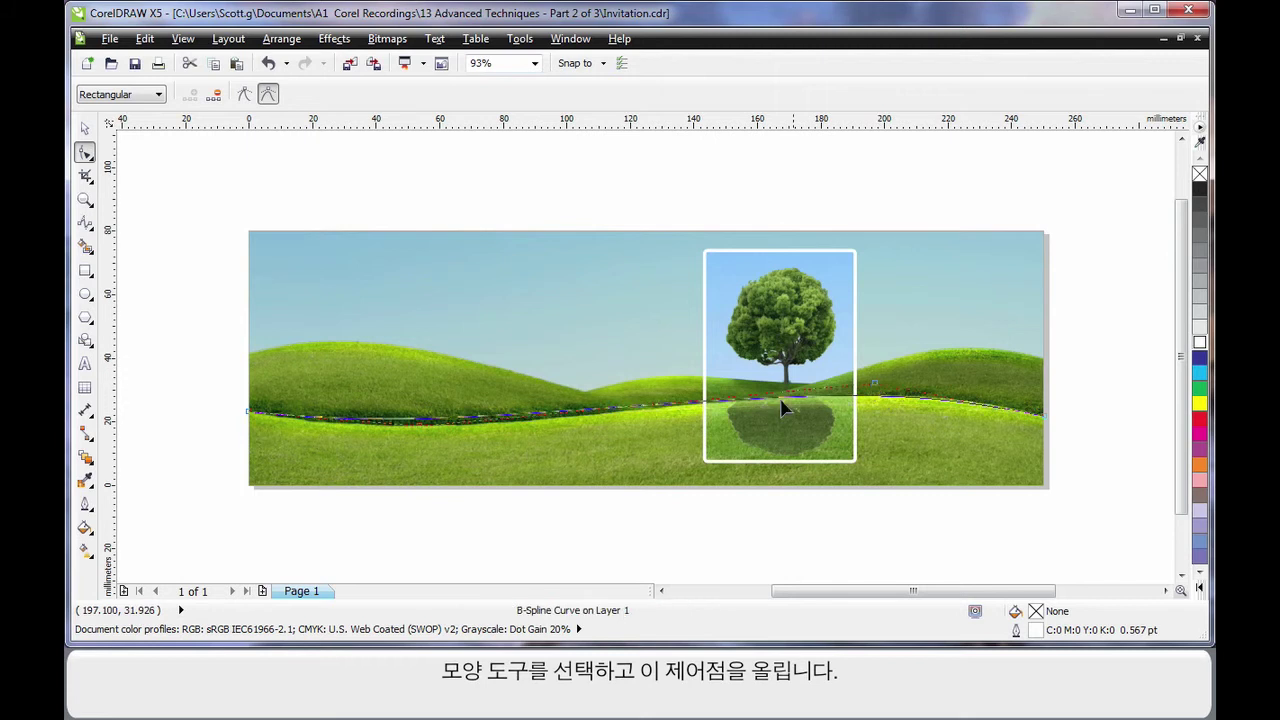
pyautogui.moveTo(422, 428); pyautogui.dragTo(417, 440)
pyautogui.moveTo(877, 385); pyautogui.dragTo(866, 380)
pyautogui.press('space')
pyautogui.click(716, 528)
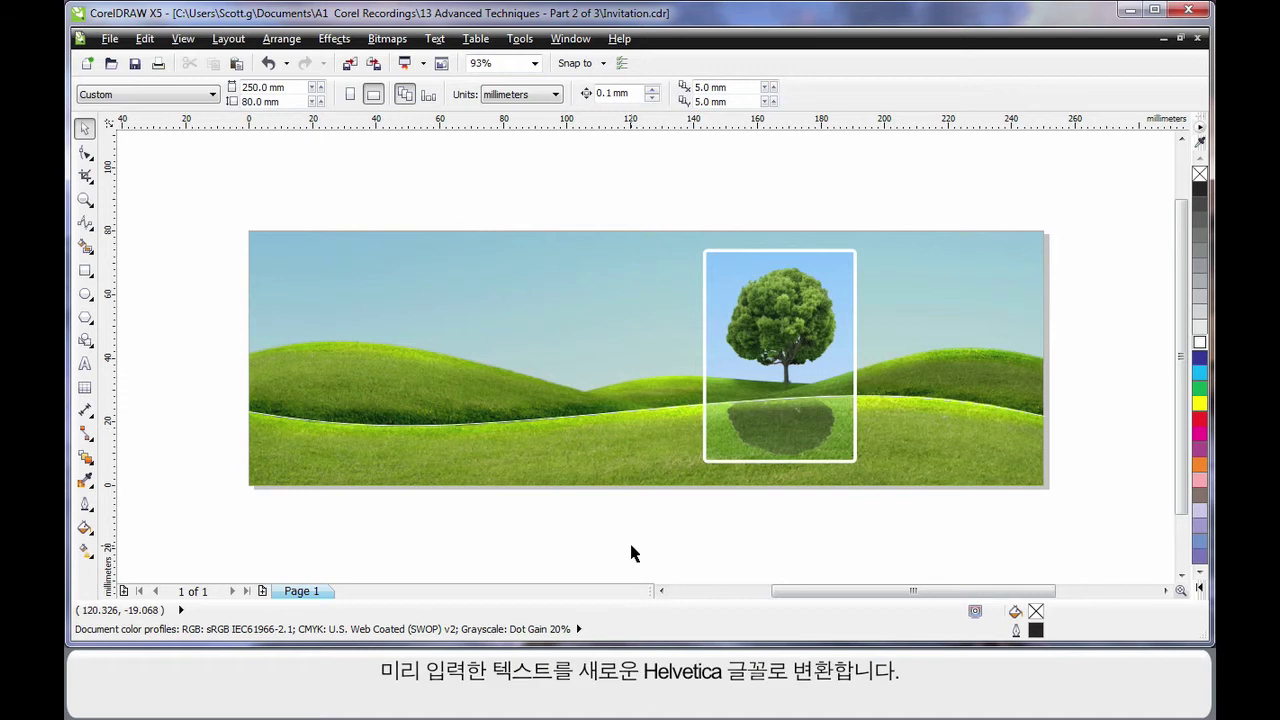
# Step: Add the text "Don't take the environment for granted, It's ours to share, love and protect." above the image in HelveticaNeueLT Pro 55 Roman
pyautogui.write("Don't take the environment for granted, It's ours to share, love and protect.")
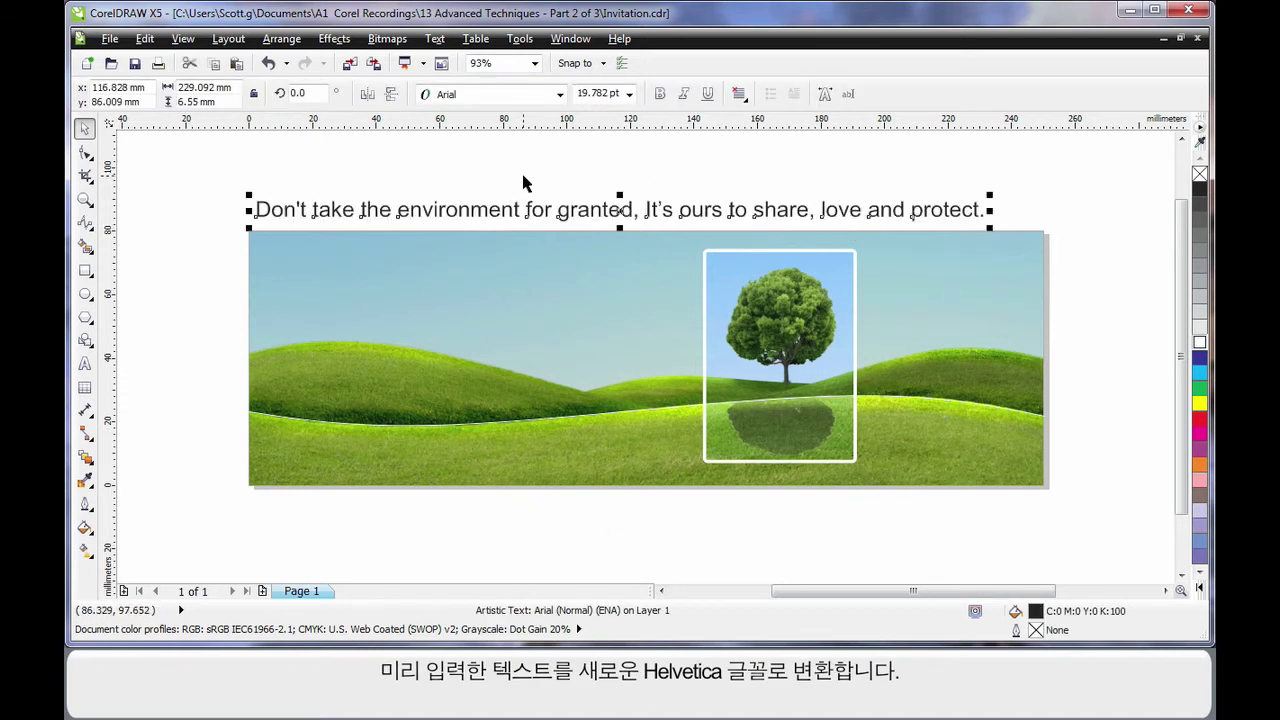
pyautogui.click(560, 94)
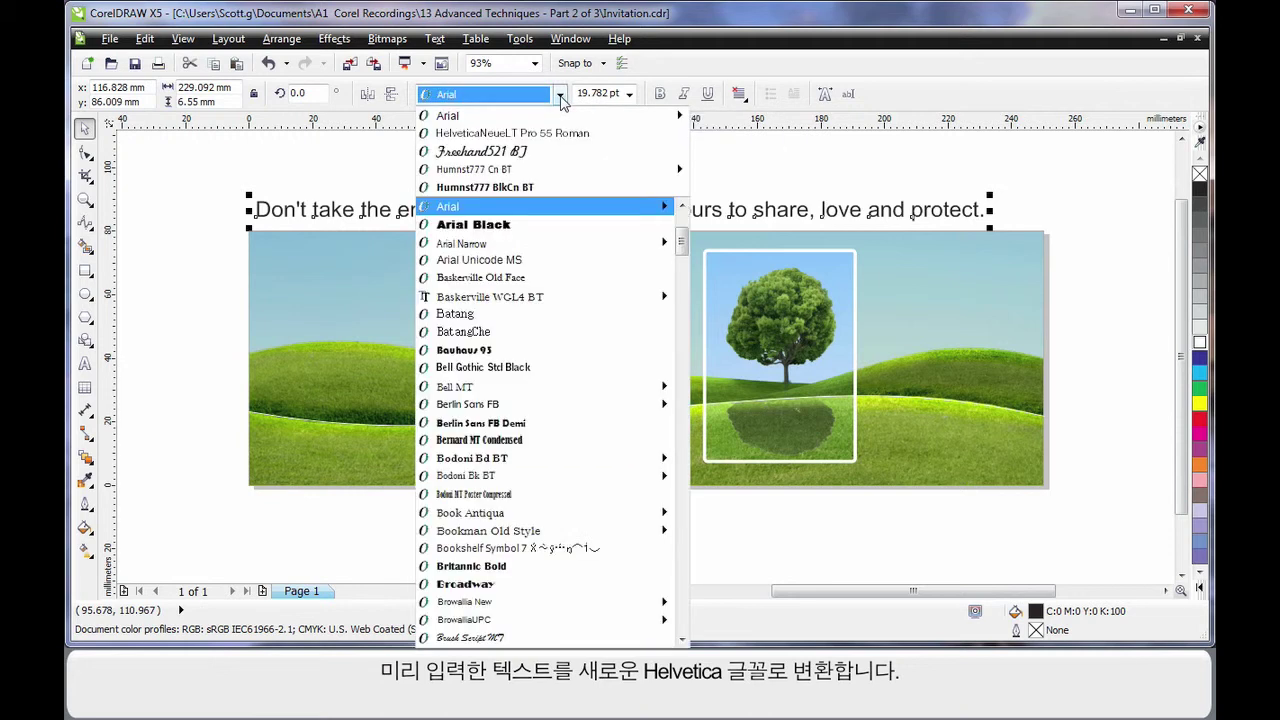
pyautogui.click(516, 139)
pyautogui.click(757, 172)
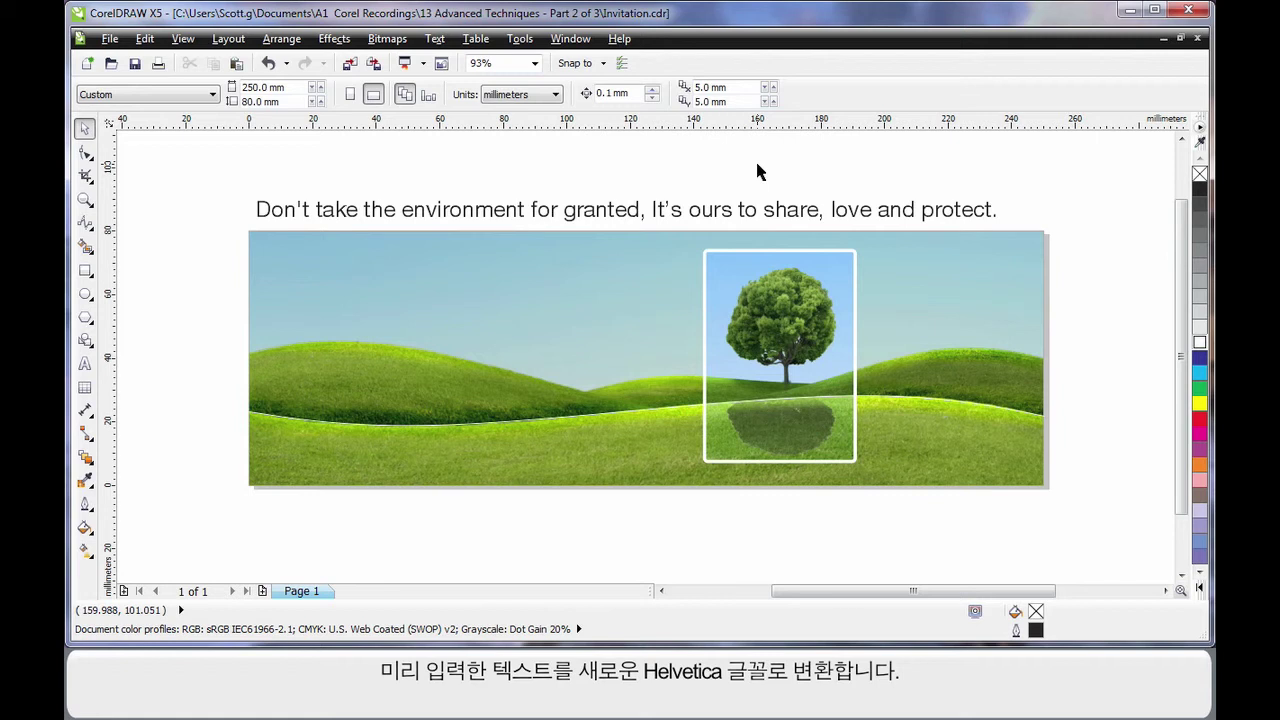
# Step: Fit the text line to the hill curve, starting at the curve's beginning, and fill it with white
pyautogui.click(740, 213)
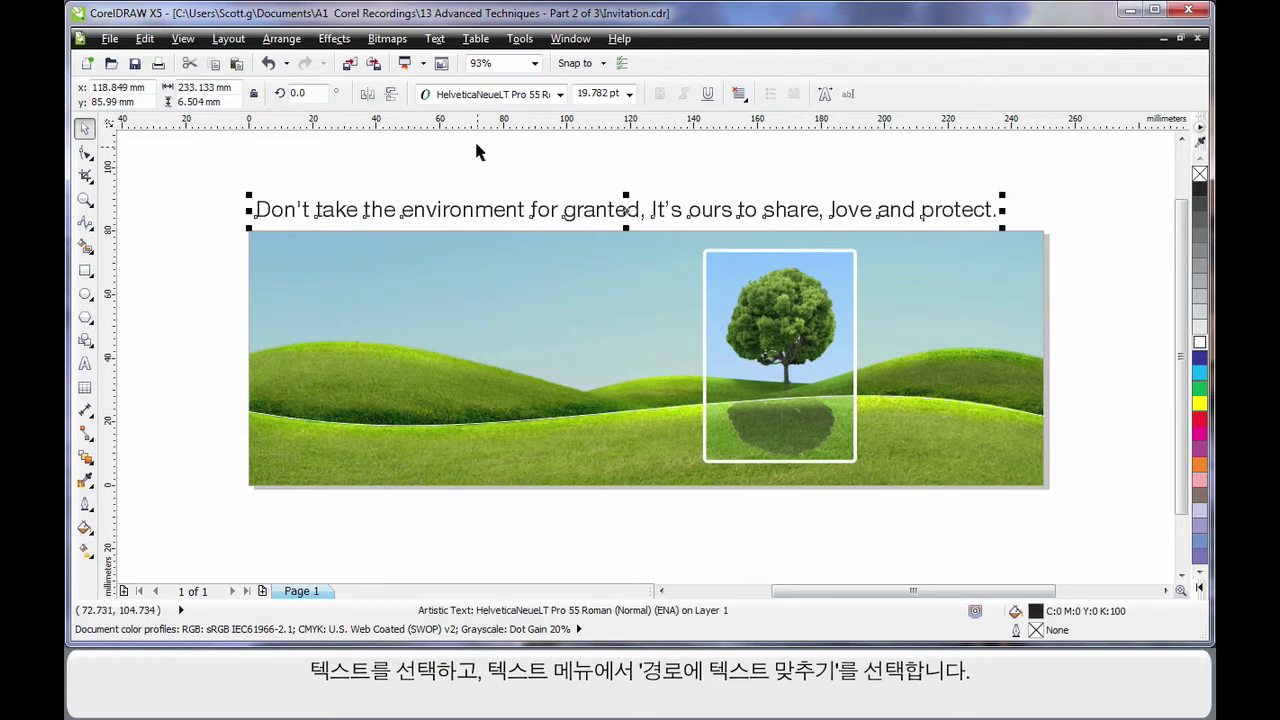
pyautogui.click(436, 40)
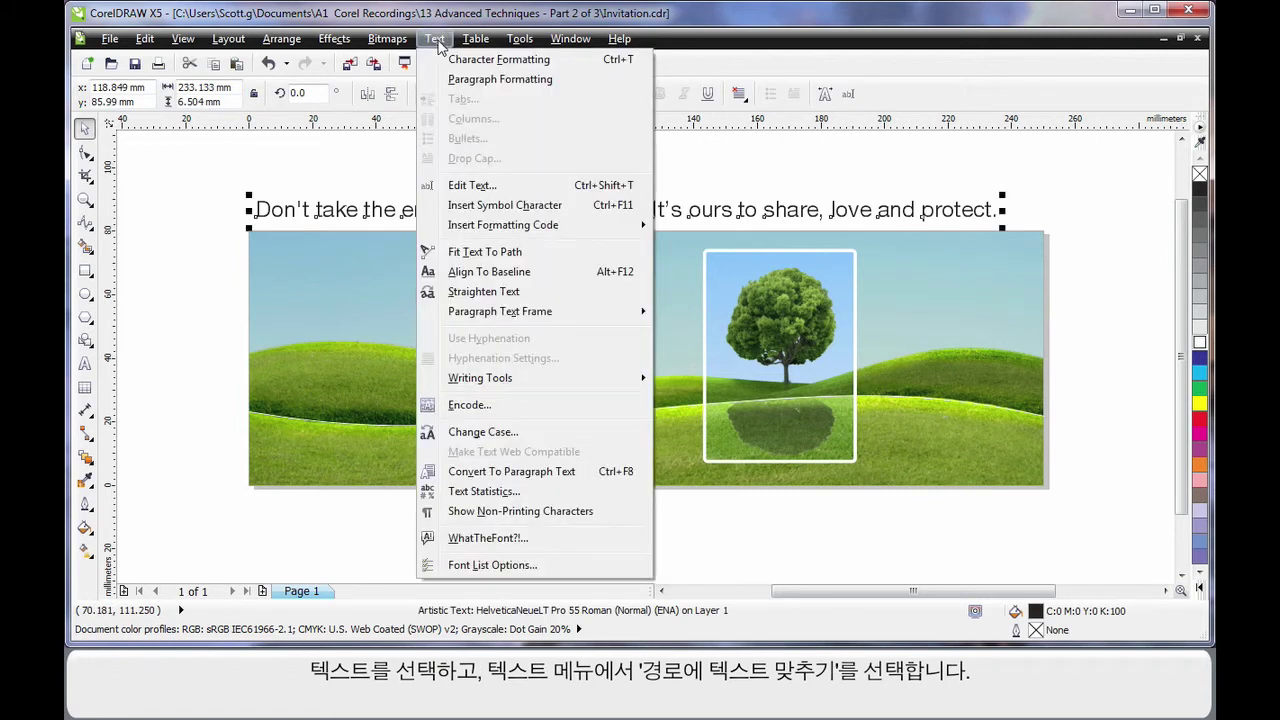
pyautogui.click(483, 254)
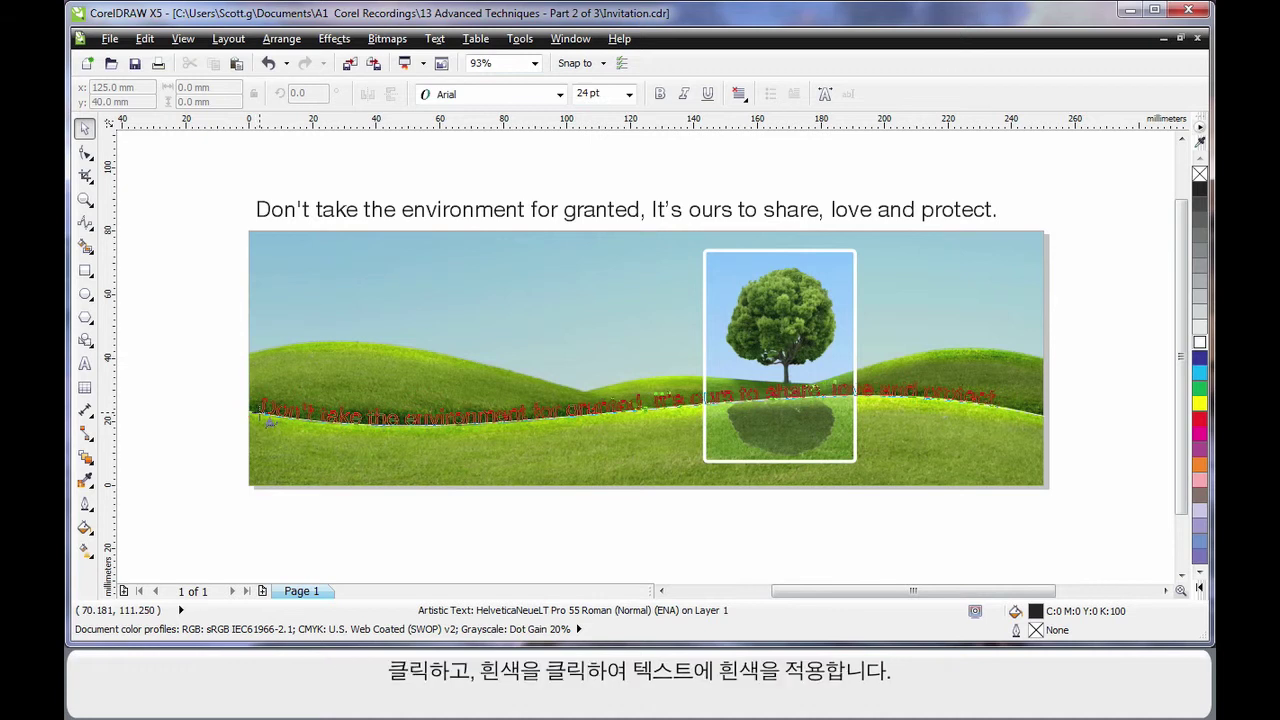
pyautogui.click(264, 421)
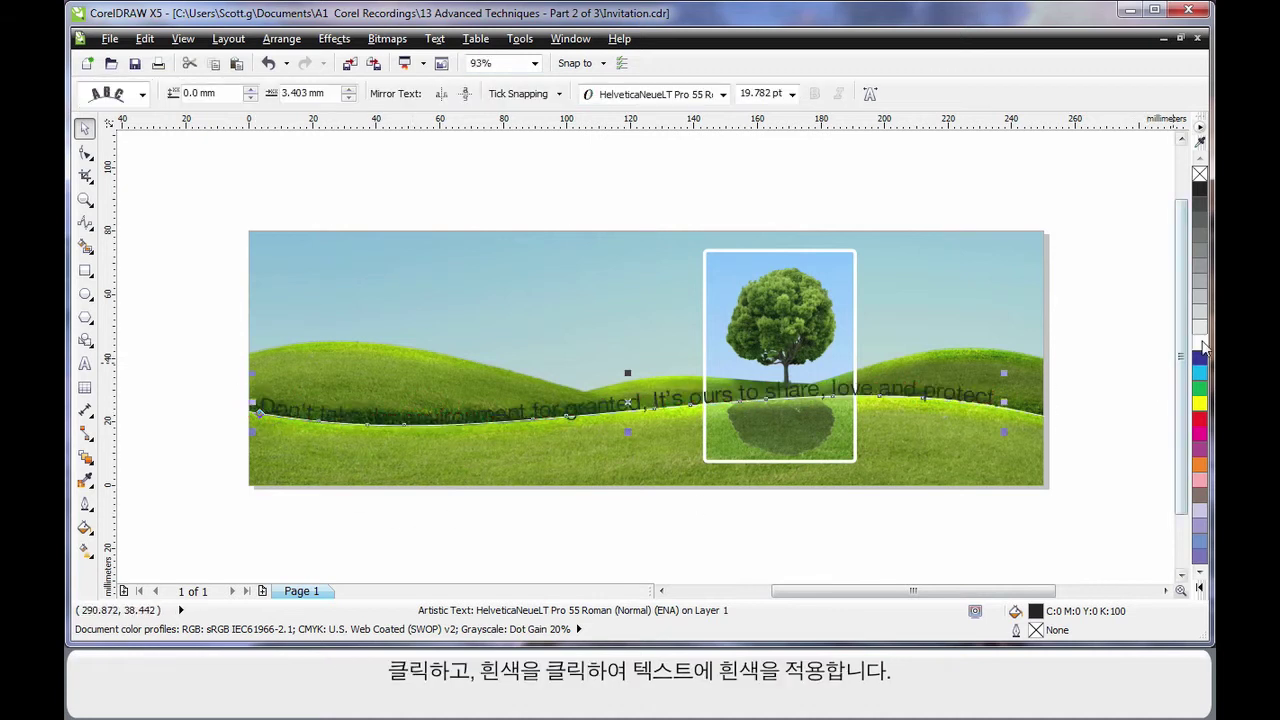
pyautogui.click(1202, 343)
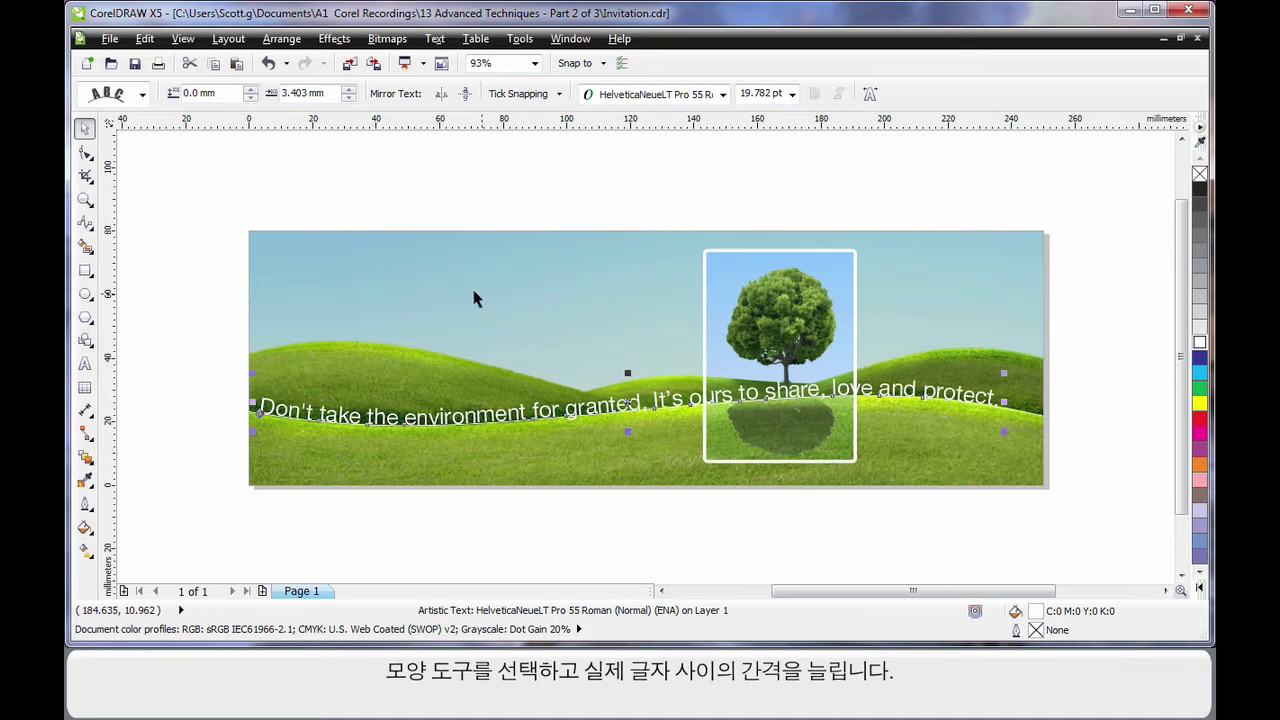
# Step: Widen the curved text's letter spacing to span the page and shift the characters before "ours" slightly left, out of the rectangle
pyautogui.click(85, 153)
pyautogui.moveTo(1004, 432); pyautogui.dragTo(1041, 434)
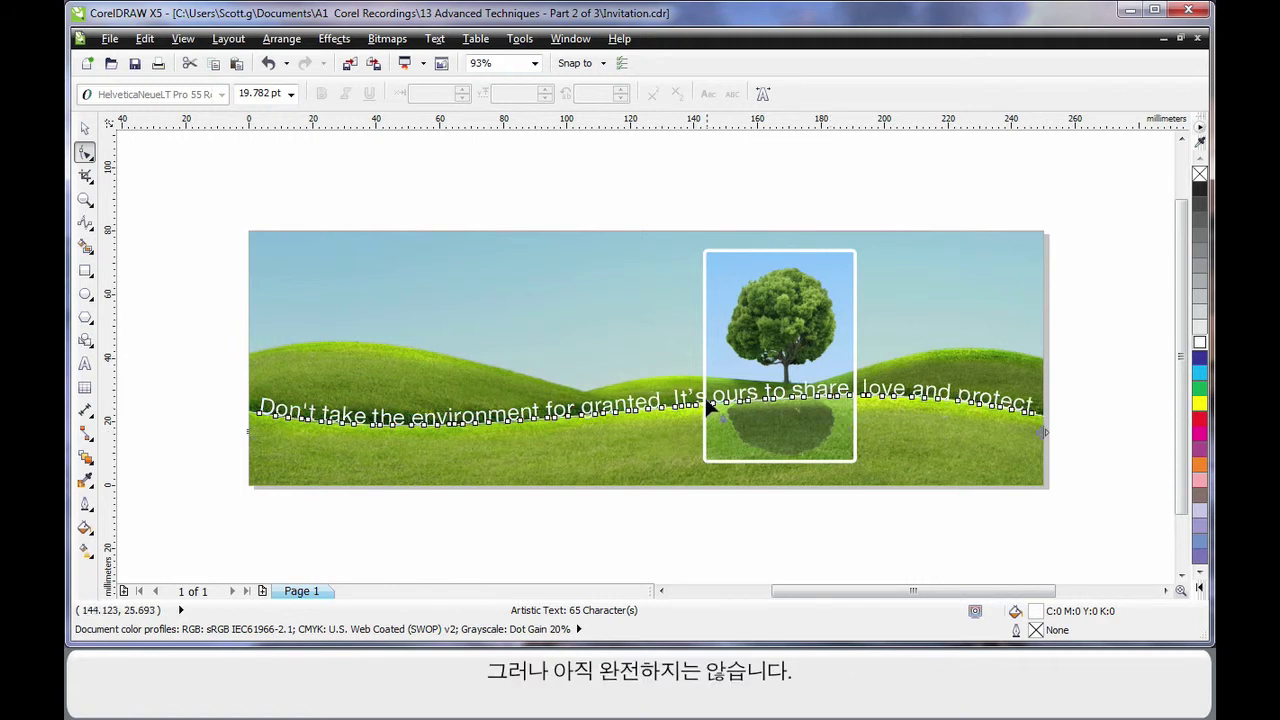
pyautogui.moveTo(233, 352); pyautogui.dragTo(705, 422)
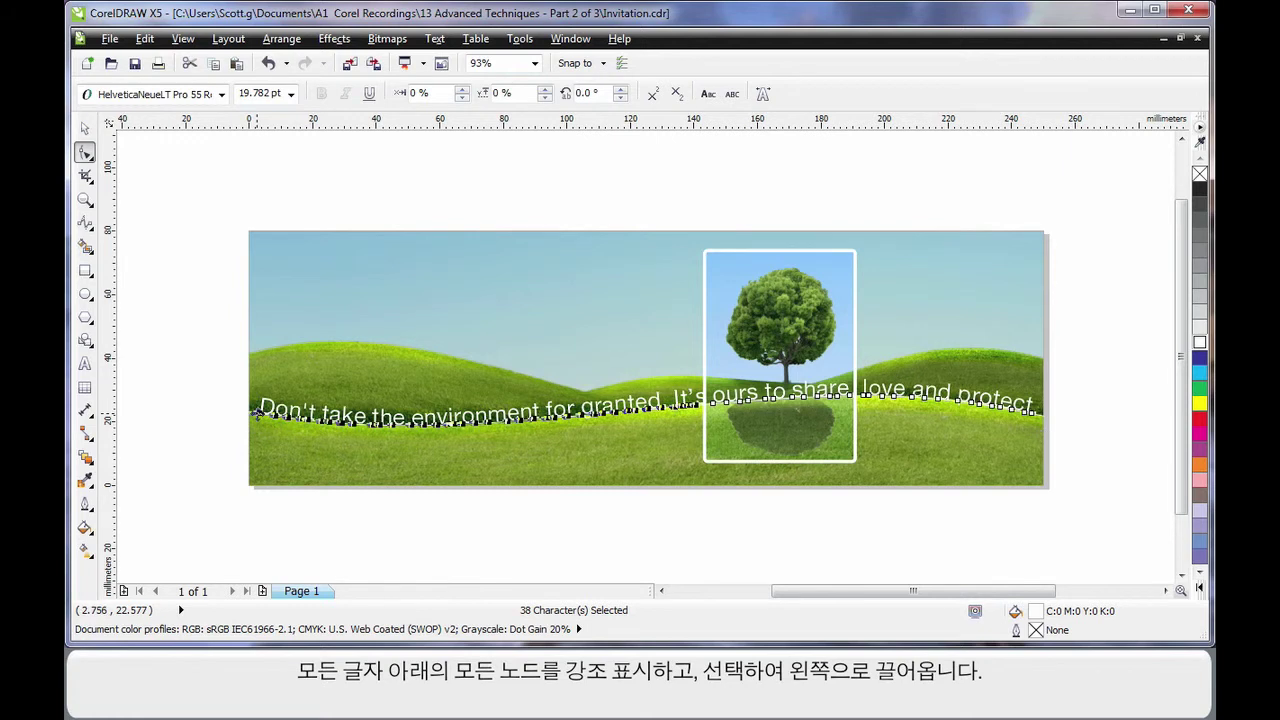
pyautogui.moveTo(262, 420); pyautogui.dragTo(257, 420)
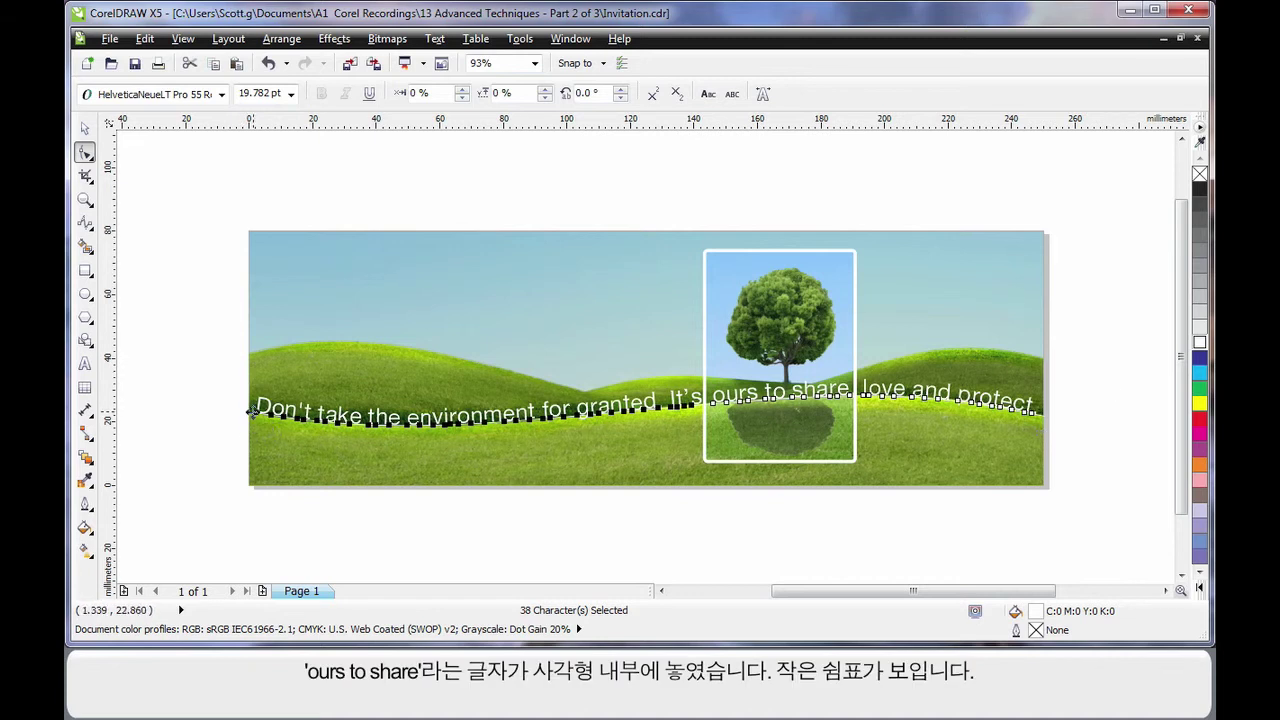
pyautogui.press('Escape')
pyautogui.press('space')
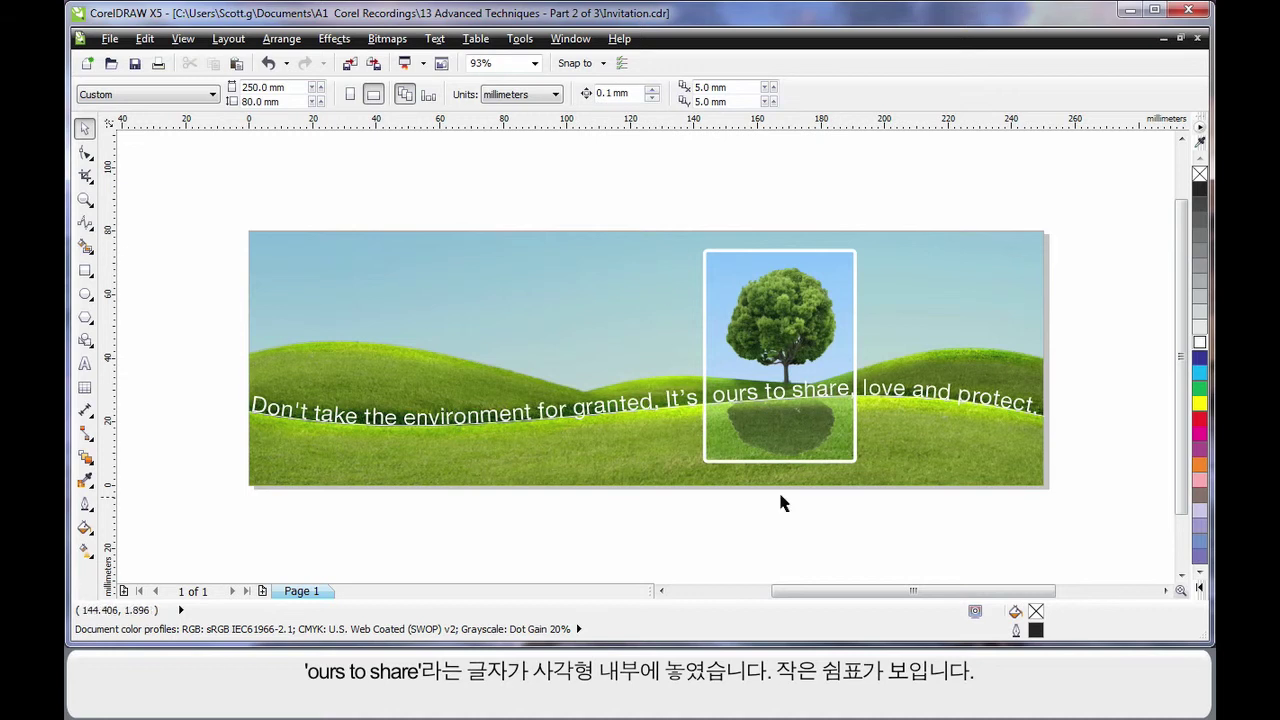
# Step: Shift the characters "ours to share," in the curved text slightly left so the comma sits inside the rectangle
pyautogui.click(840, 397)
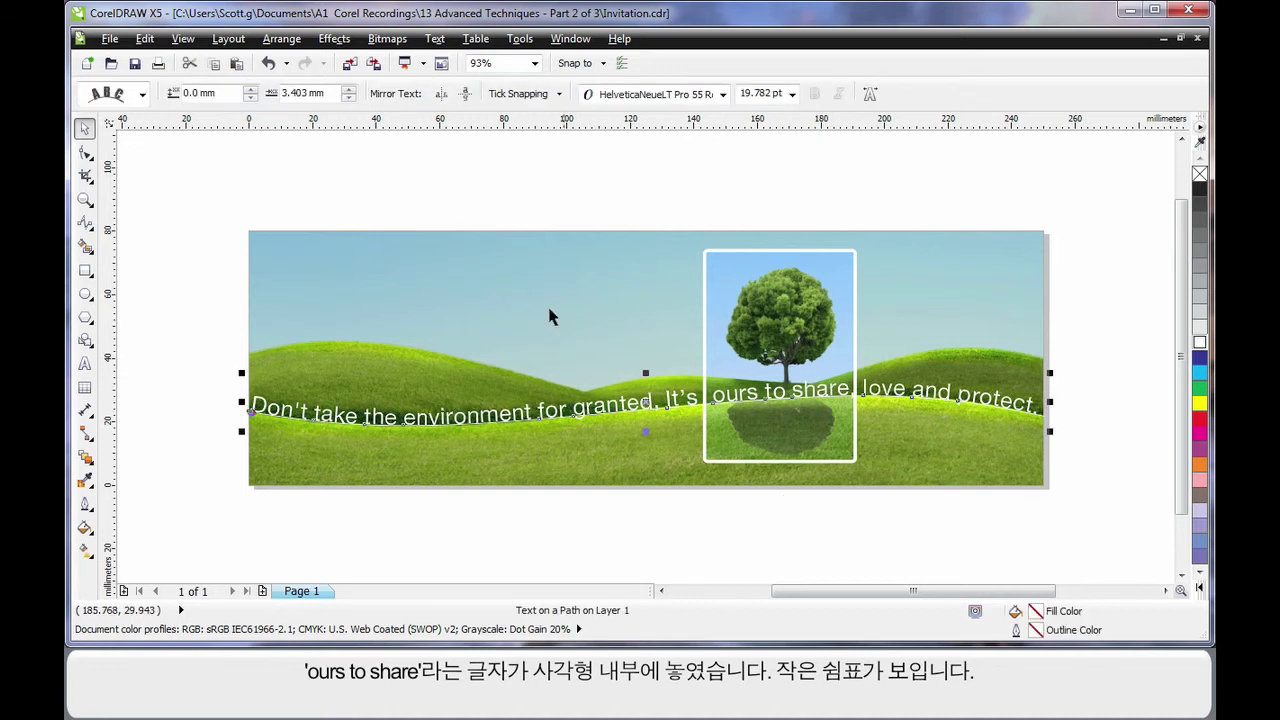
pyautogui.click(85, 152)
pyautogui.moveTo(703, 366); pyautogui.dragTo(858, 414)
pyautogui.press('Left')
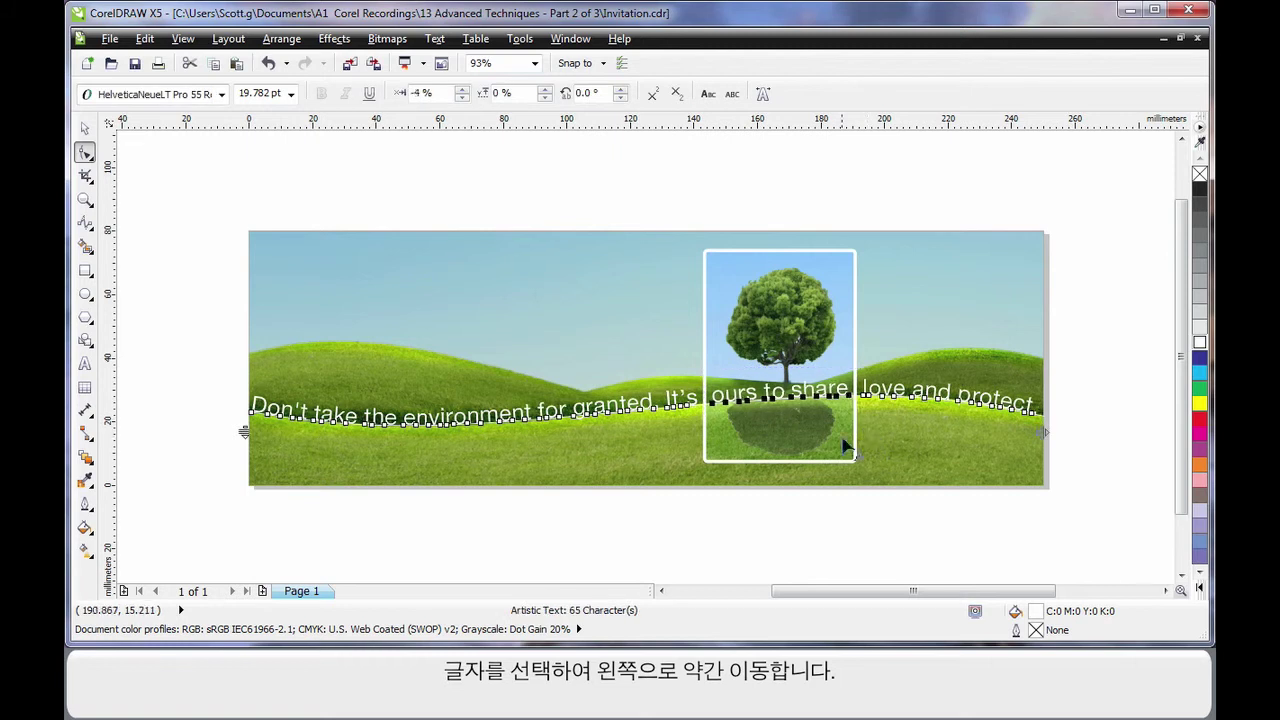
pyautogui.click(85, 128)
pyautogui.click(140, 162)
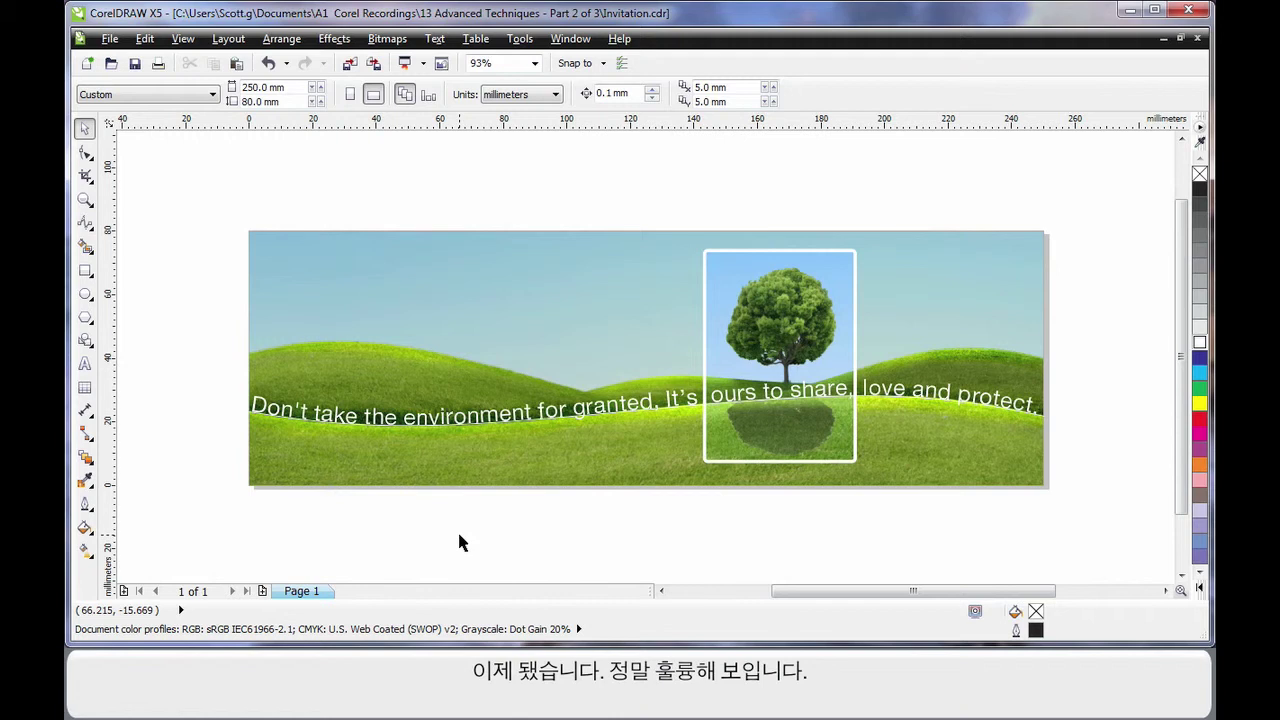
# Step: Remove the curve's outline colour and give the curved text a short downward drop shadow with feathering 4
pyautogui.click(1045, 422)
pyautogui.rightClick(1199, 176)
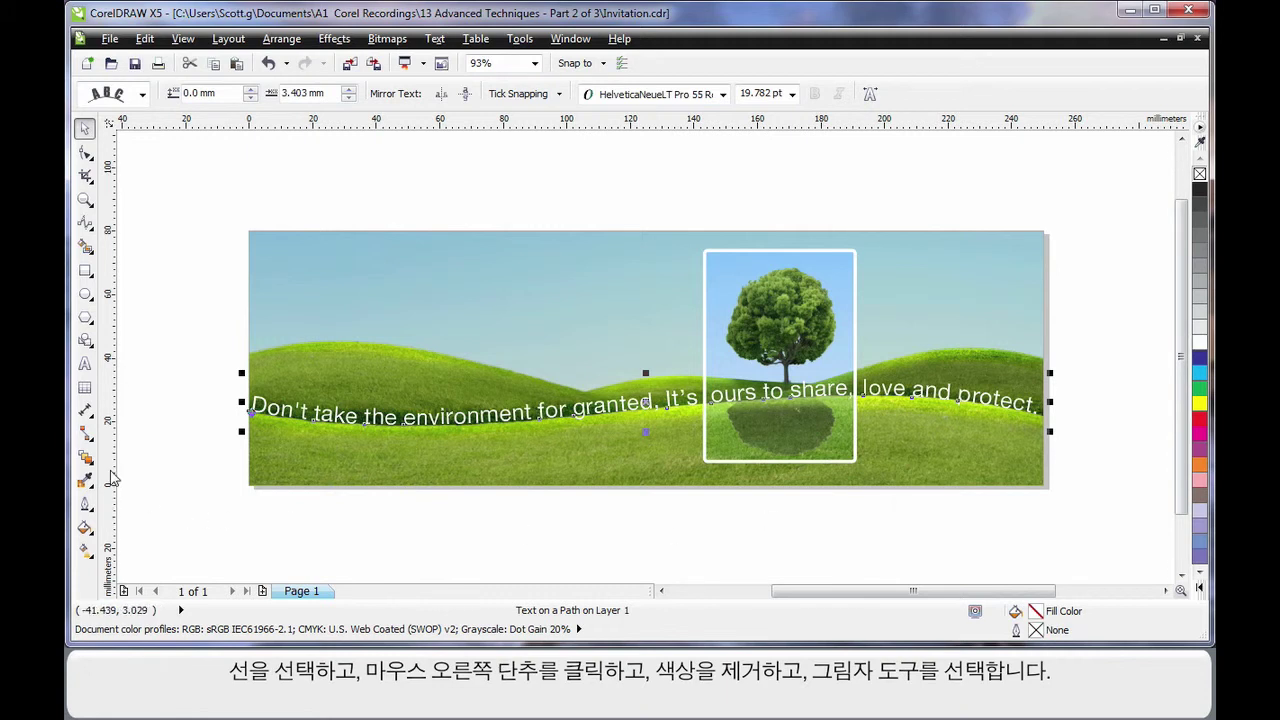
pyautogui.click(88, 460)
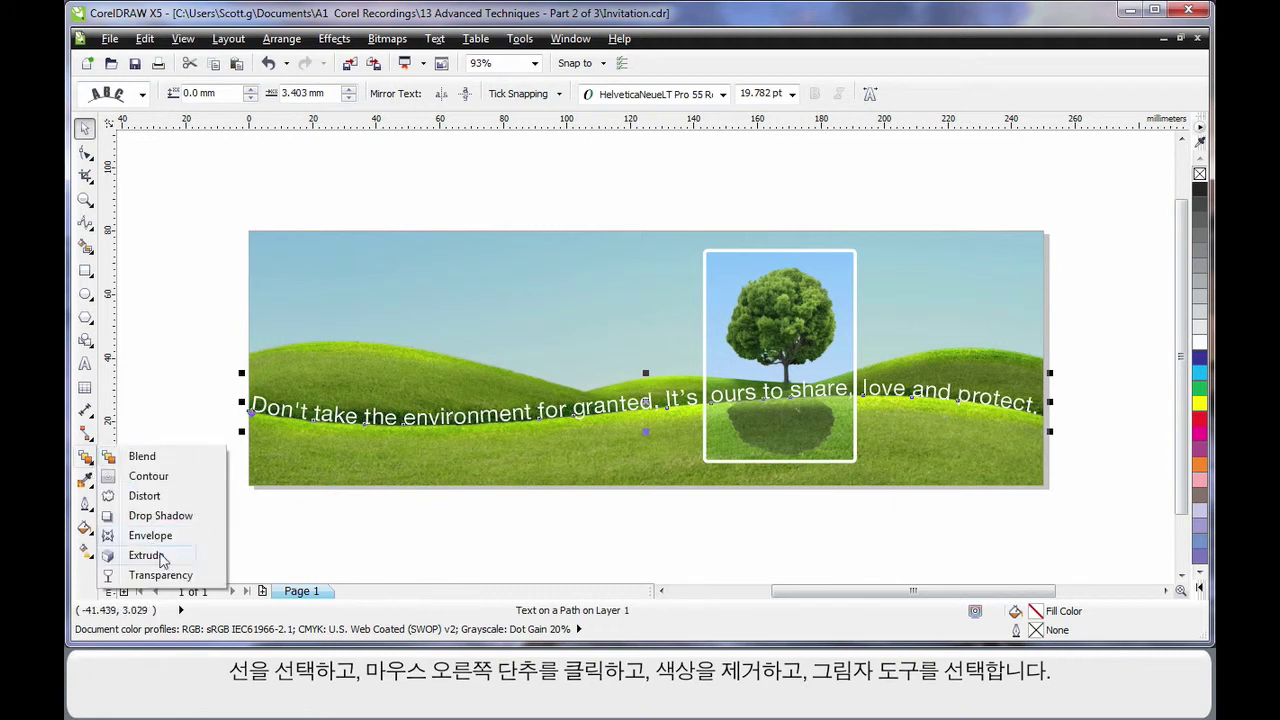
pyautogui.click(168, 516)
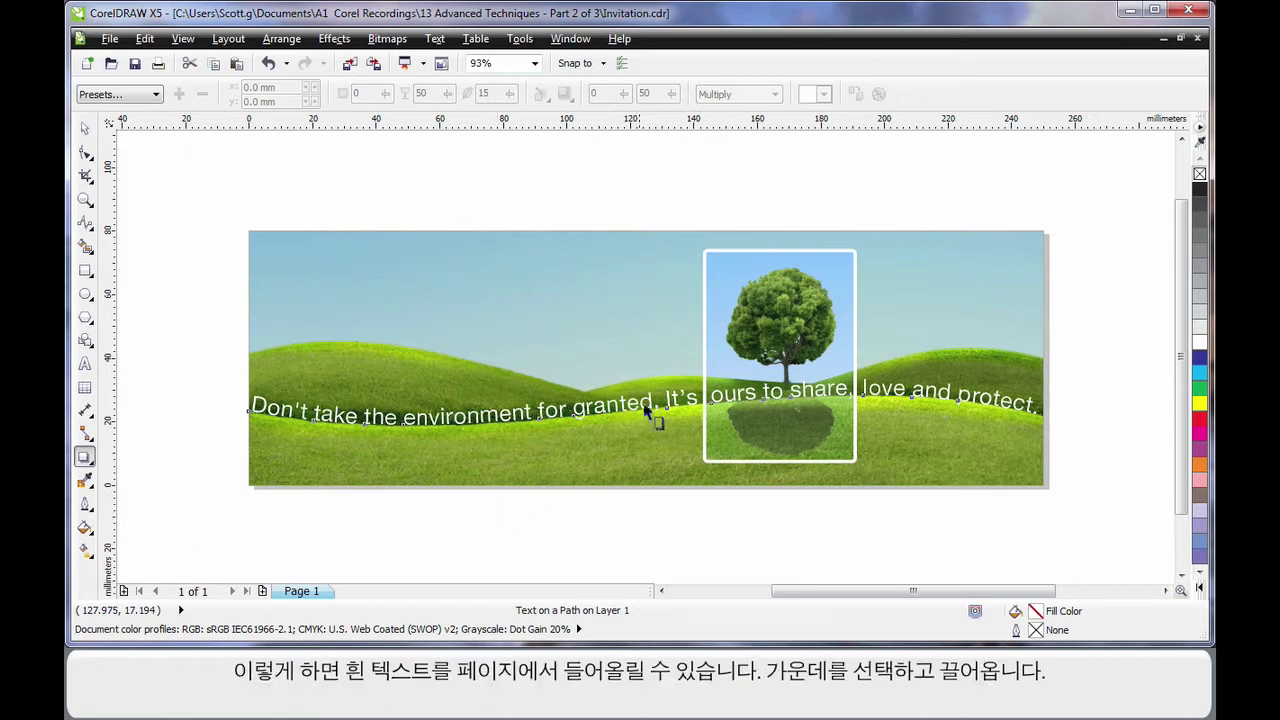
pyautogui.moveTo(655, 408)
pyautogui.mouseDown()
pyautogui.moveTo(671, 443)
pyautogui.moveTo(664, 430)
pyautogui.mouseUp()
pyautogui.doubleClick(497, 92)
pyautogui.write('4')
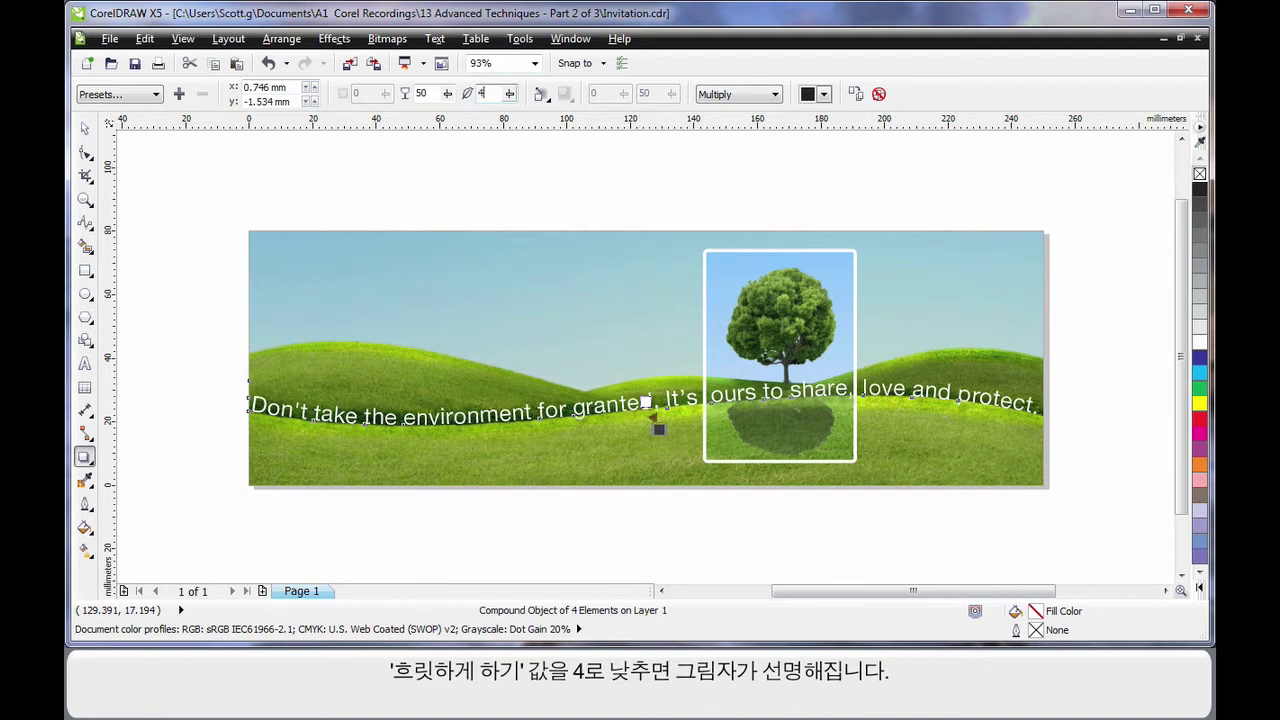
pyautogui.press('Return')
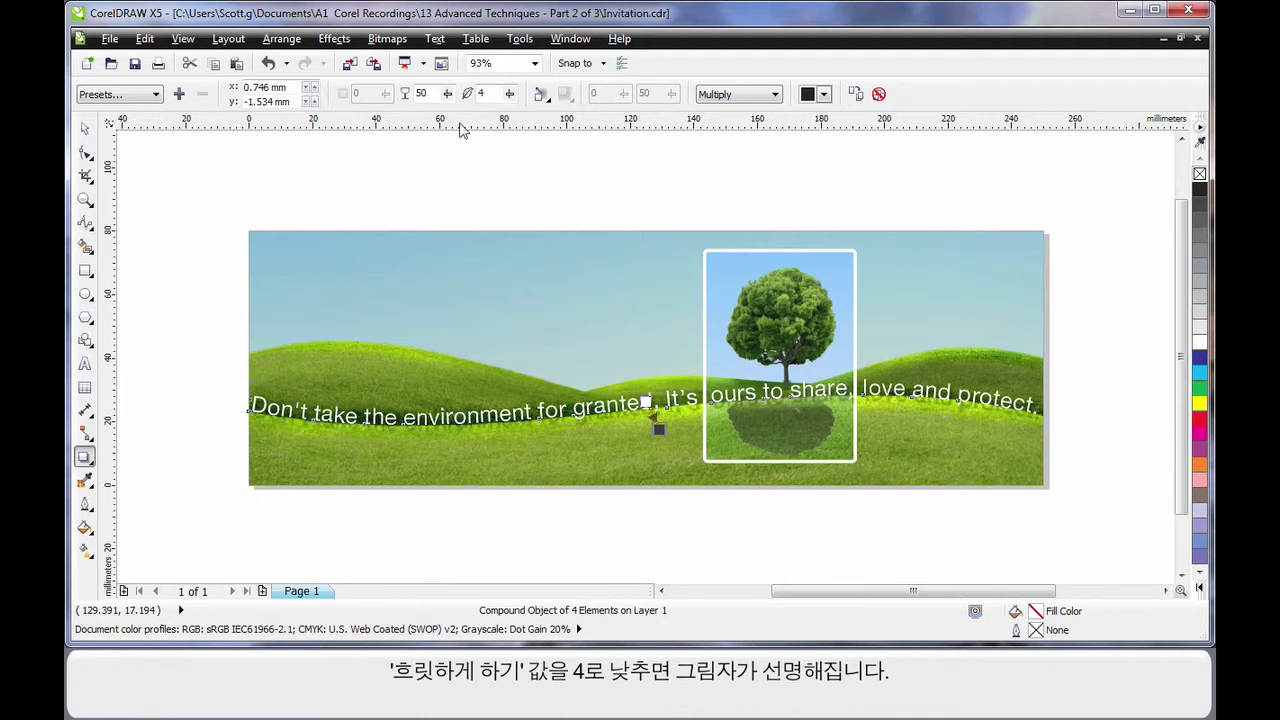
# Step: Nudge the curved text slightly upward along the hill edge
pyautogui.click(85, 128)
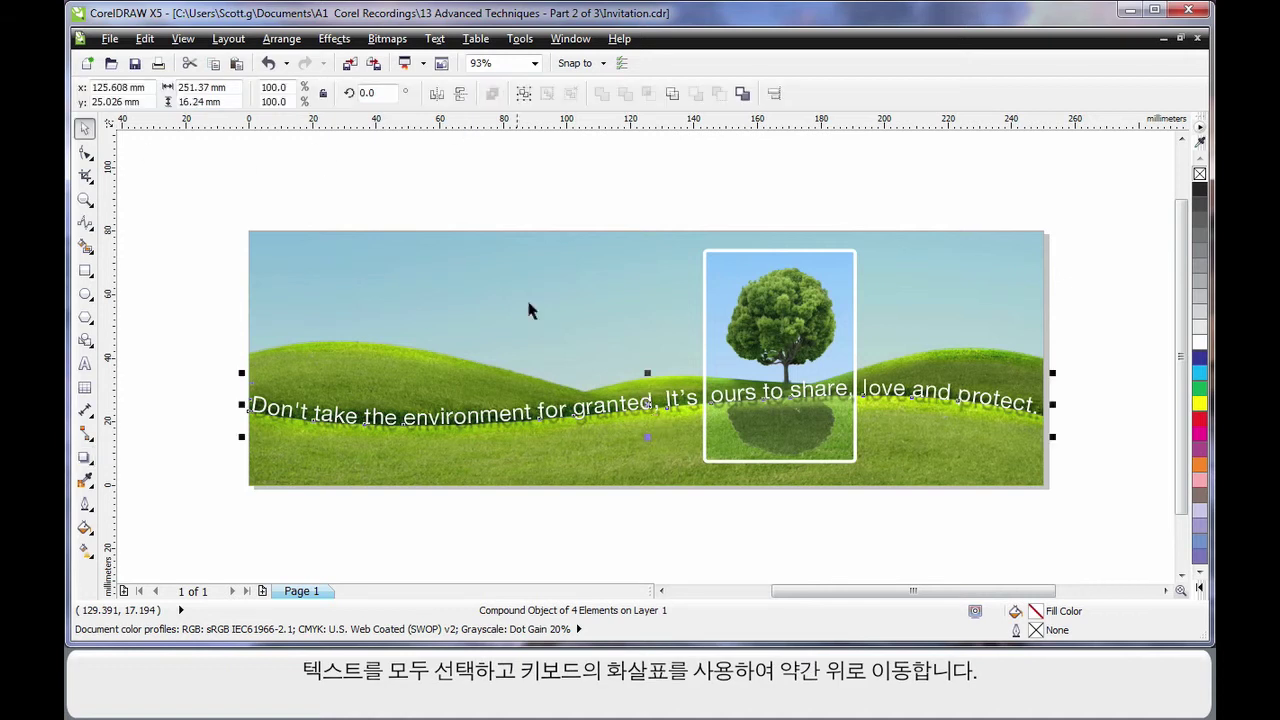
pyautogui.press('Escape')
pyautogui.click(640, 413)
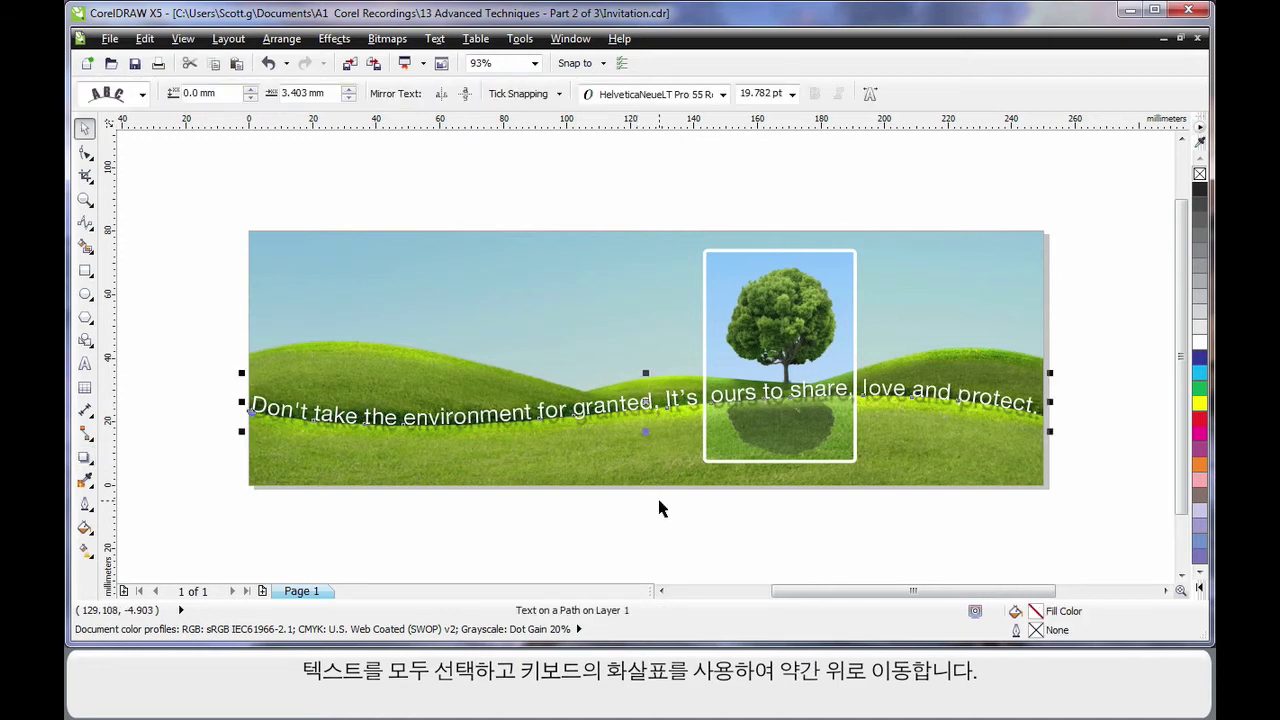
pyautogui.press('Up')
pyautogui.press('Up')
pyautogui.press('Up')
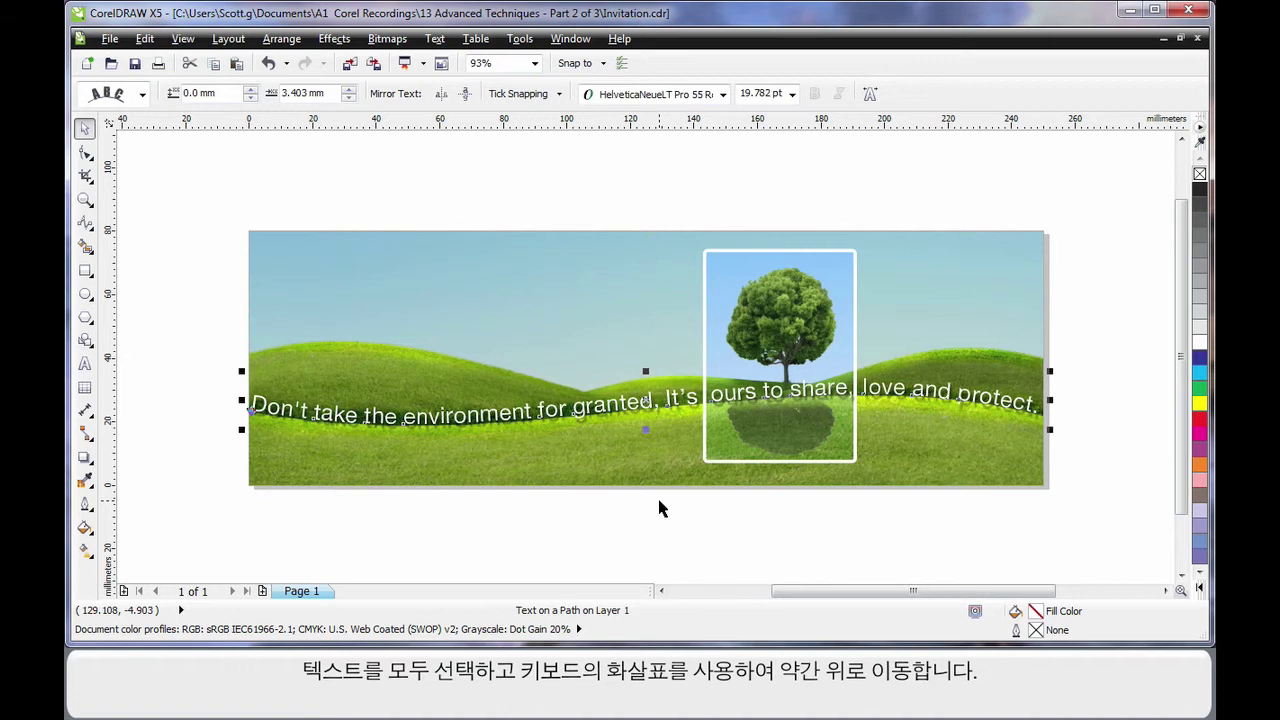
pyautogui.click(645, 518)
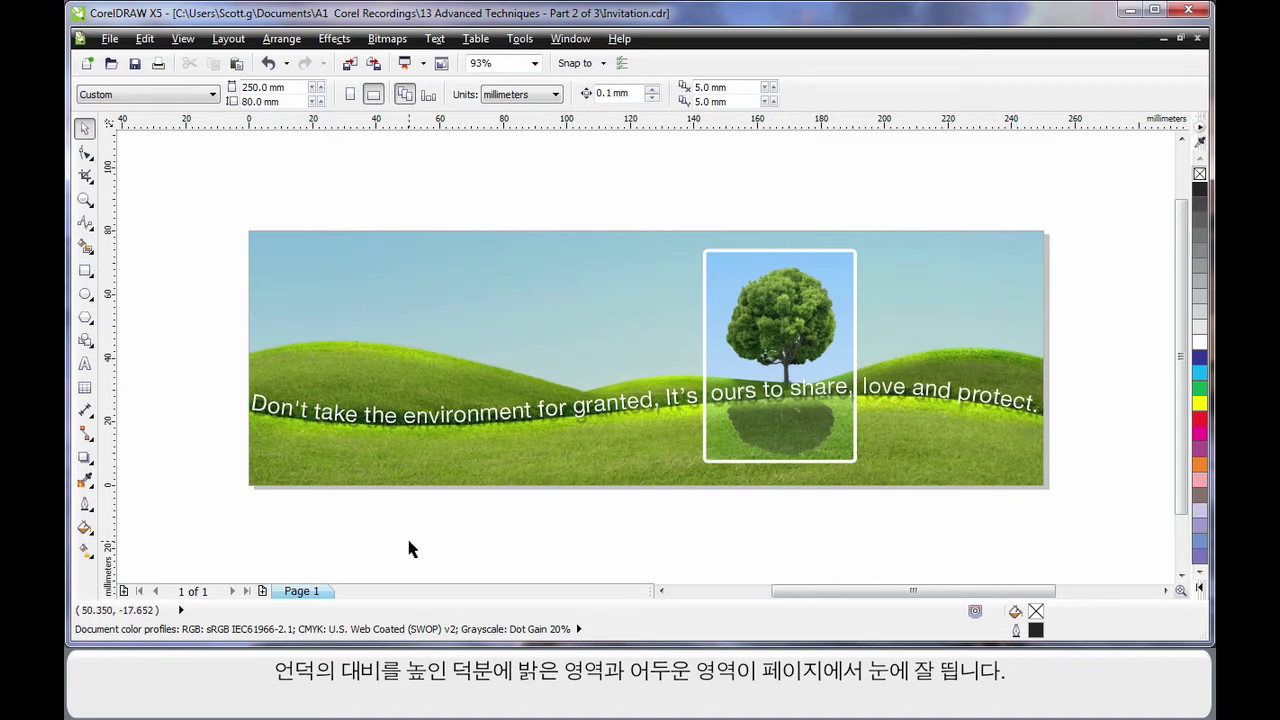
# Step: Paste "Brought to you by the environment." small into the image's lower-right corner, in white HelveticaNeueLT Pro 55 Roman
pyautogui.hotkey('ctrl', 'v')
pyautogui.moveTo(622, 537); pyautogui.dragTo(776, 524)
pyautogui.moveTo(989, 511); pyautogui.dragTo(955, 478)
pyautogui.click(1200, 342)
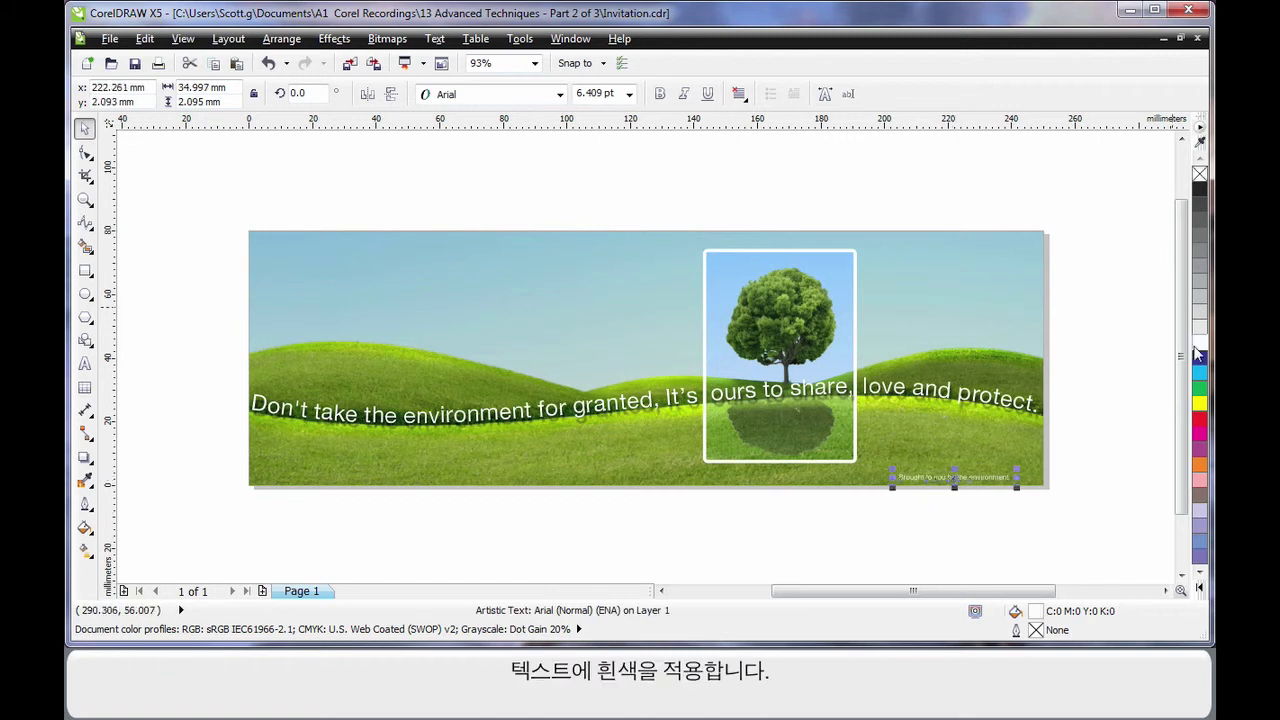
pyautogui.click(558, 96)
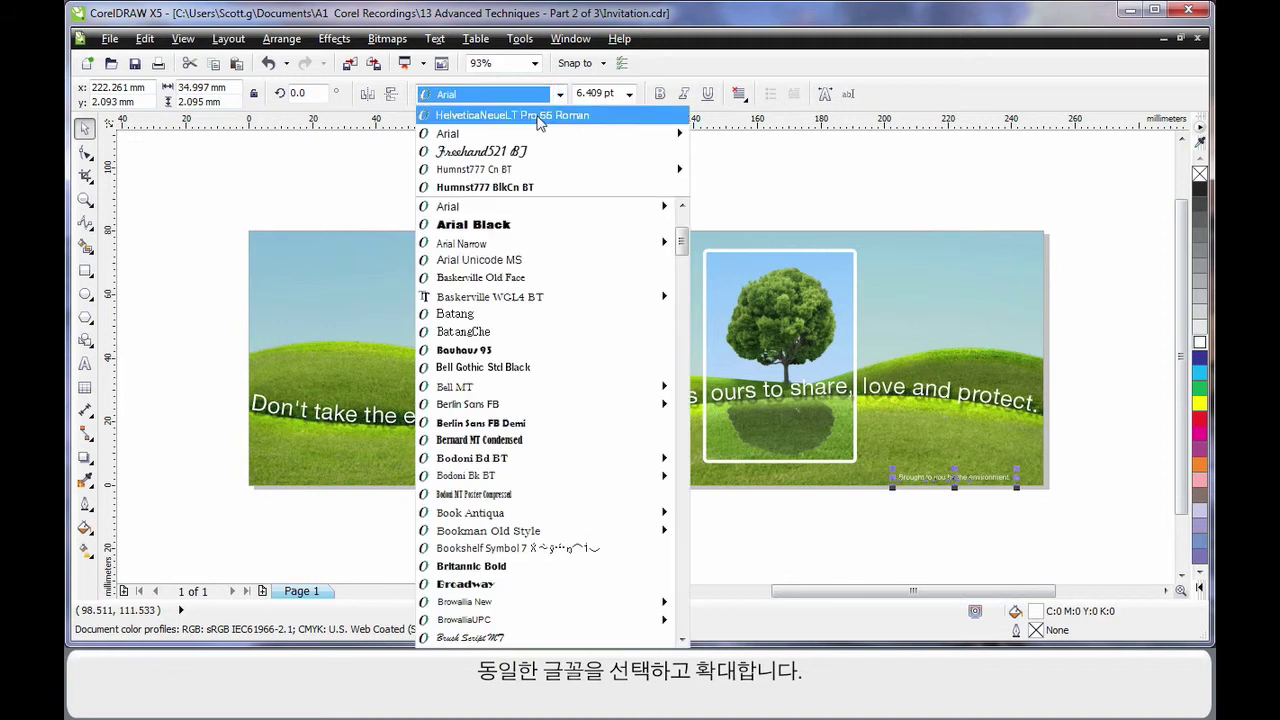
pyautogui.click(538, 114)
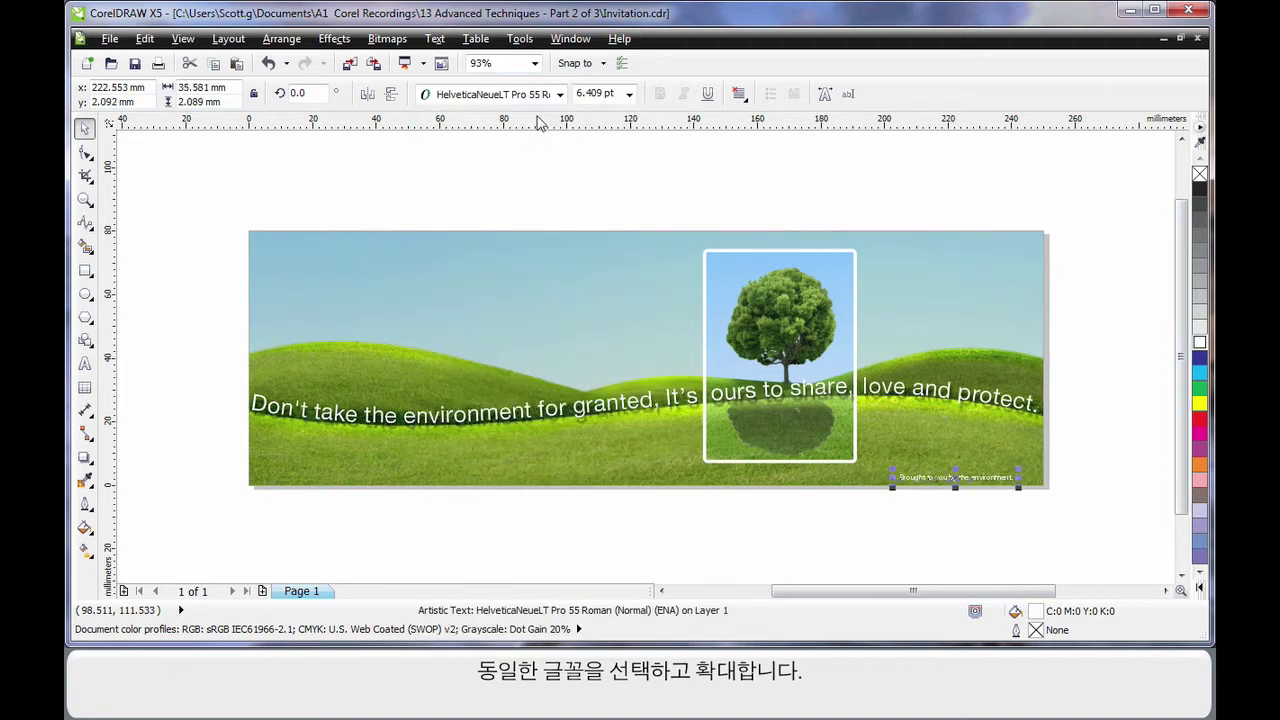
# Step: Set up the Artistic Media sprayer with the Footprint category and the handprint pattern
pyautogui.click(85, 199)
pyautogui.moveTo(840, 378); pyautogui.dragTo(1063, 514)
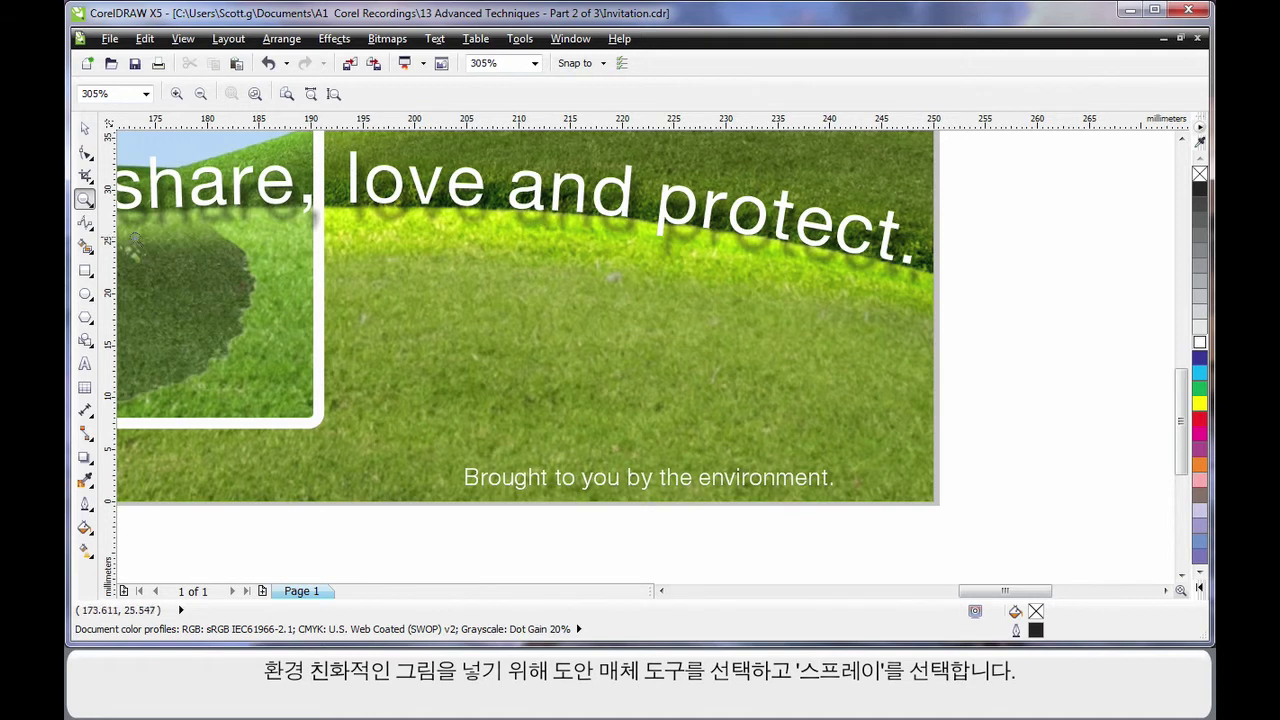
pyautogui.click(92, 229)
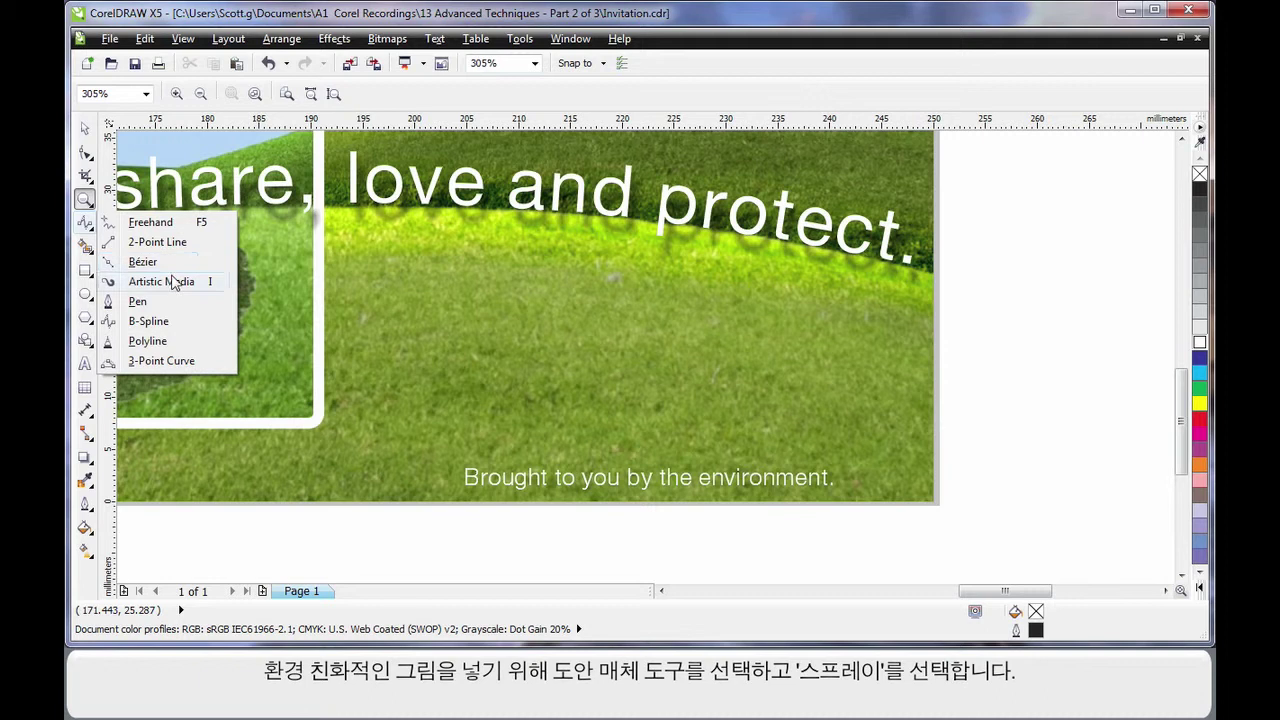
pyautogui.click(174, 284)
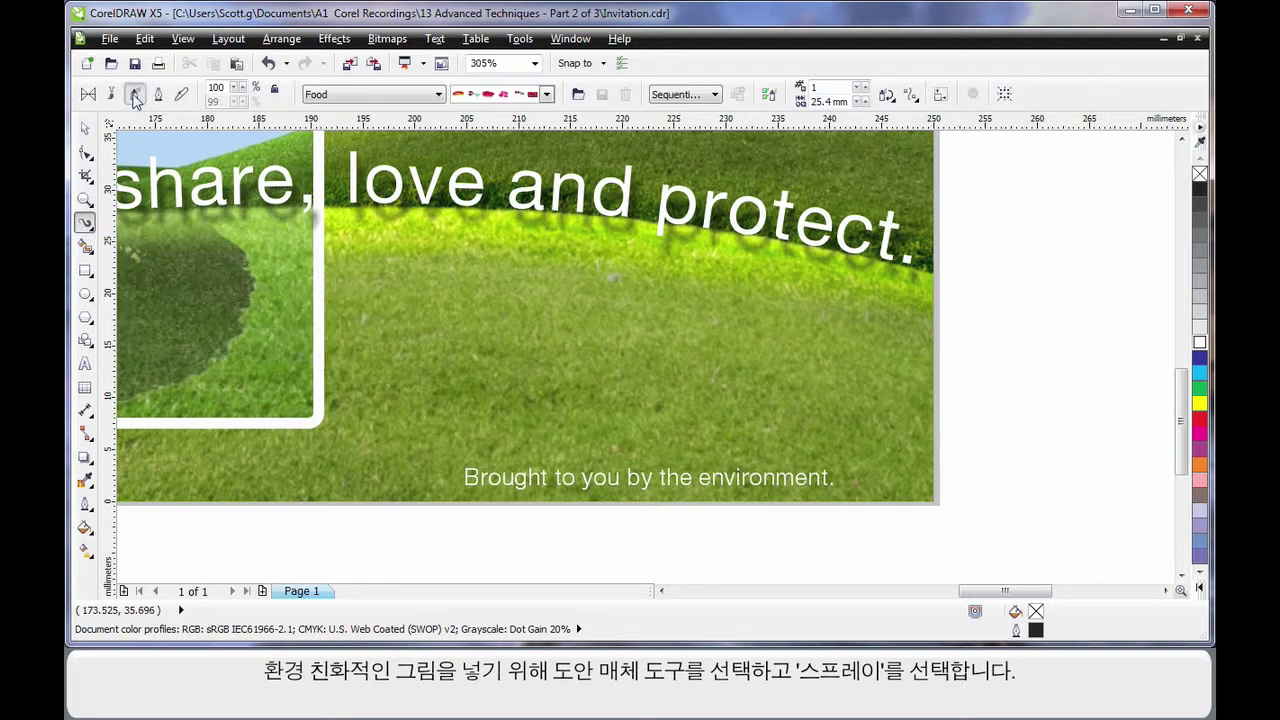
pyautogui.click(424, 98)
pyautogui.click(340, 128)
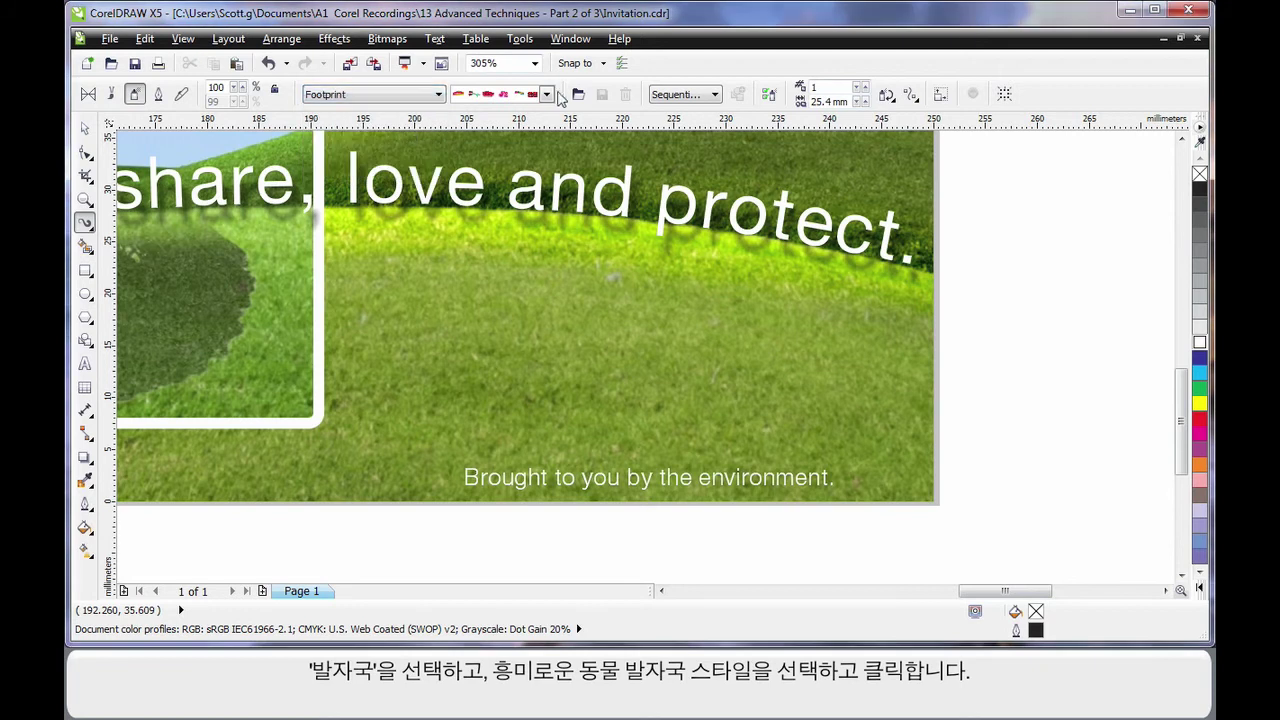
pyautogui.click(547, 95)
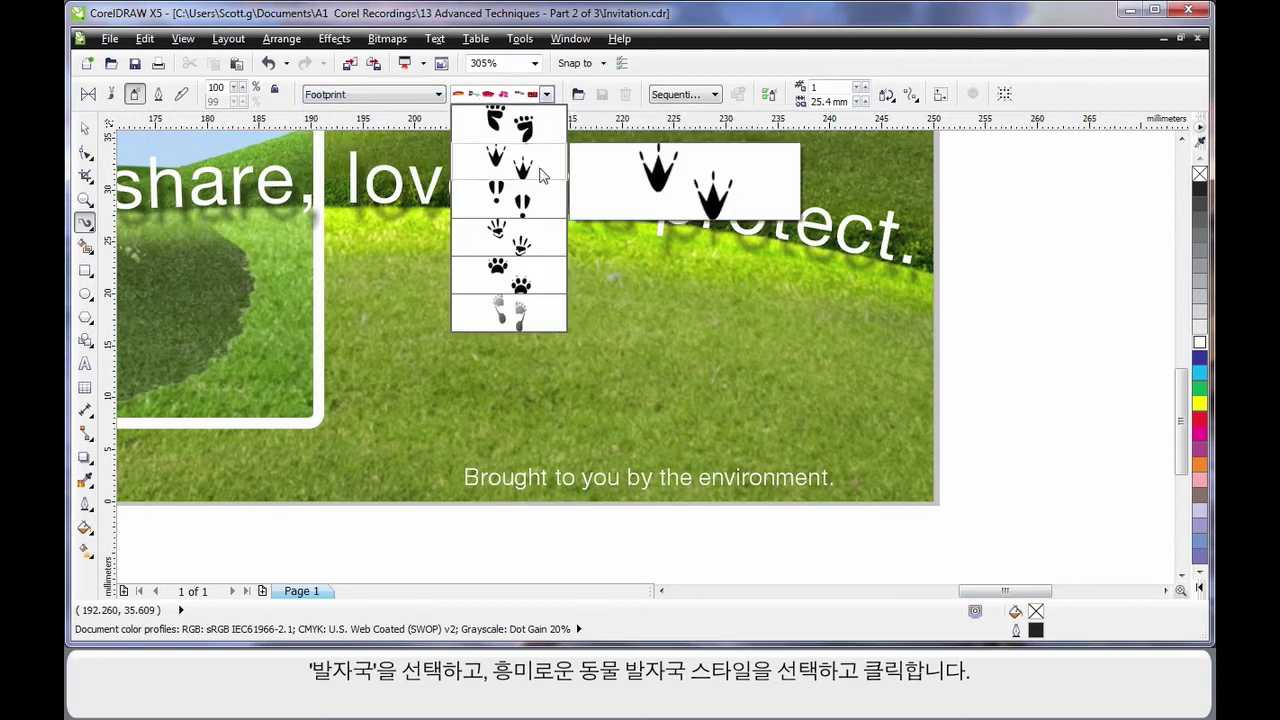
pyautogui.click(527, 247)
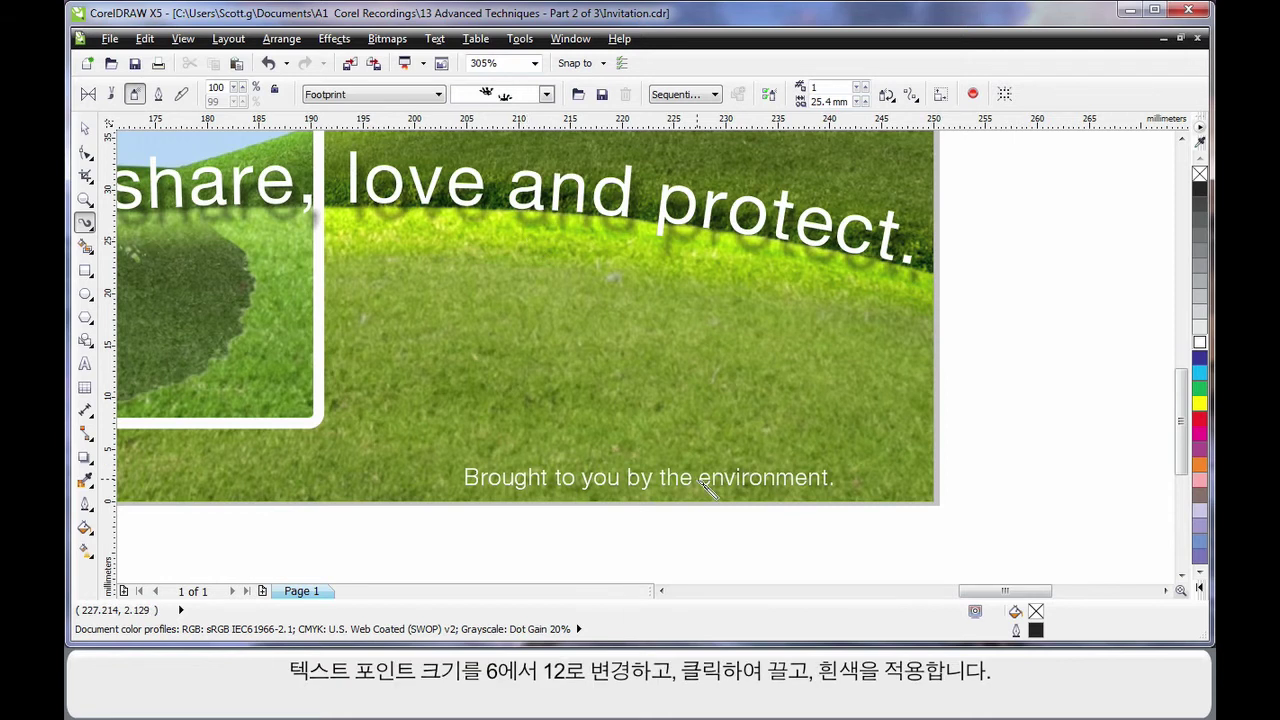
# Step: Spray a handprint at 12% size just after the "Brought to you by the environment." line and fill it with white
pyautogui.doubleClick(226, 88)
pyautogui.write('12')
pyautogui.click(878, 478)
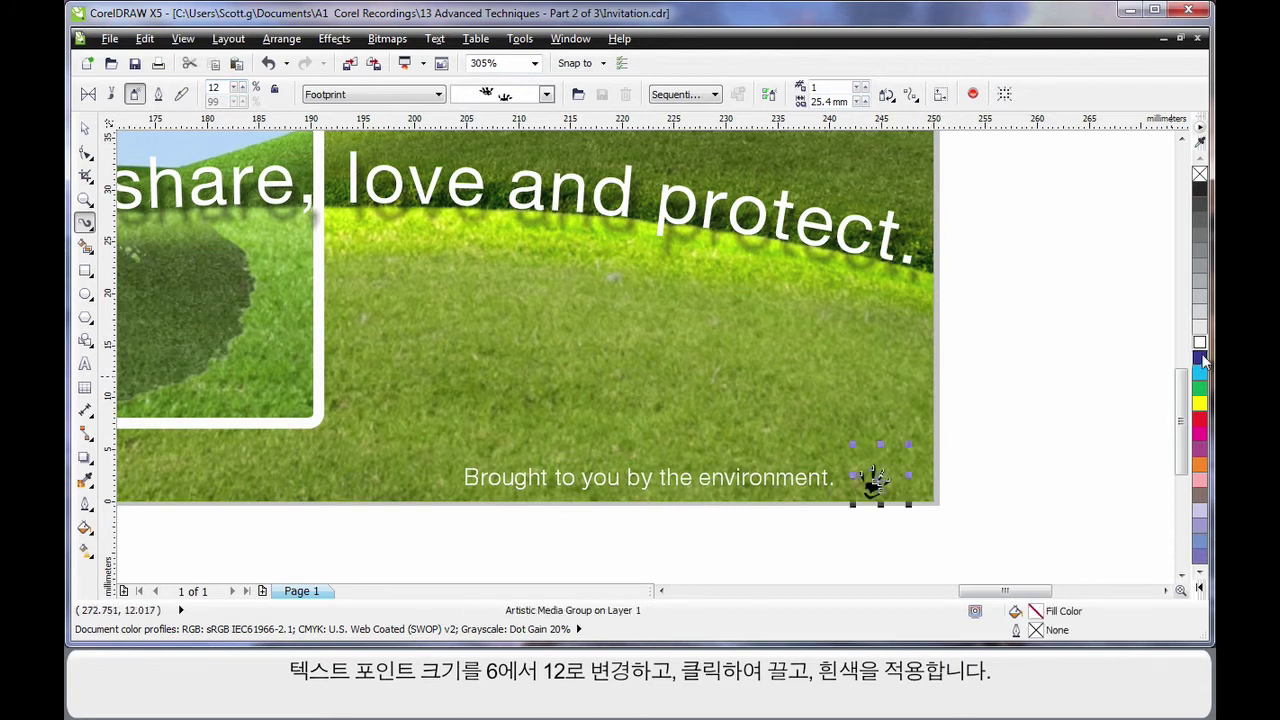
pyautogui.click(1200, 342)
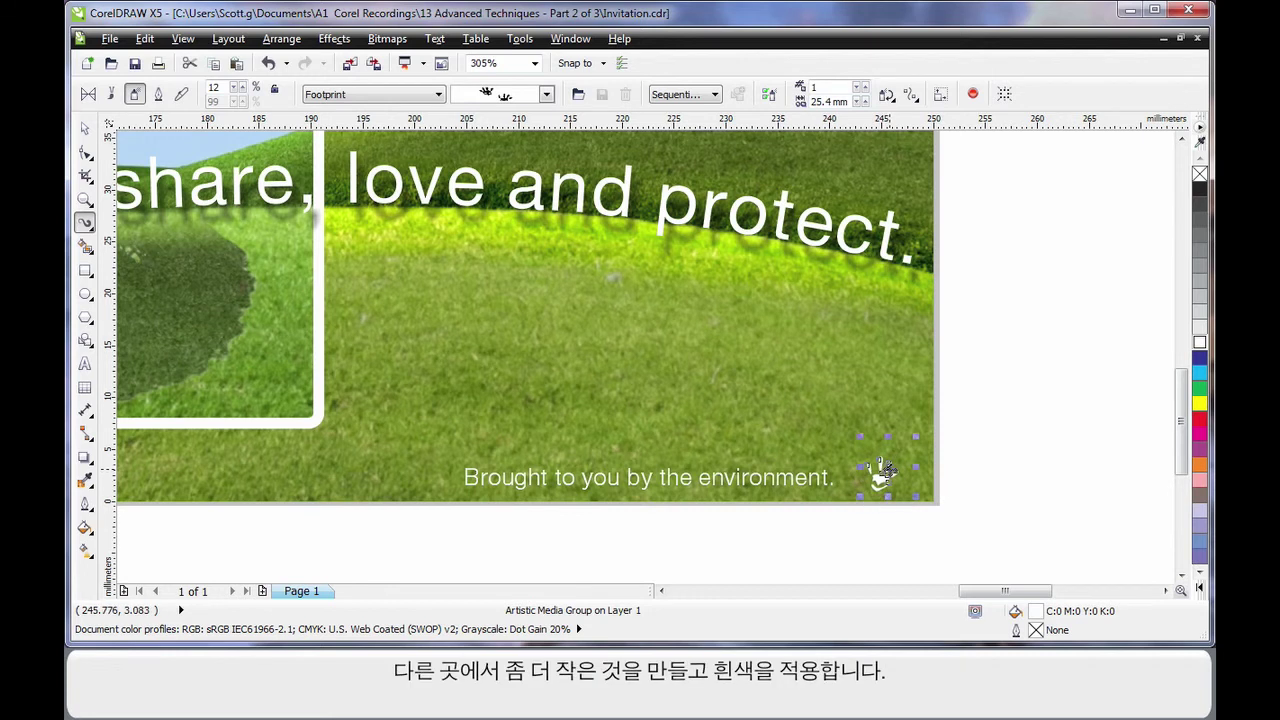
# Step: Spray a smaller handprint at 6% size, fill it with white and place it just above and left of the first one
pyautogui.click(740, 400)
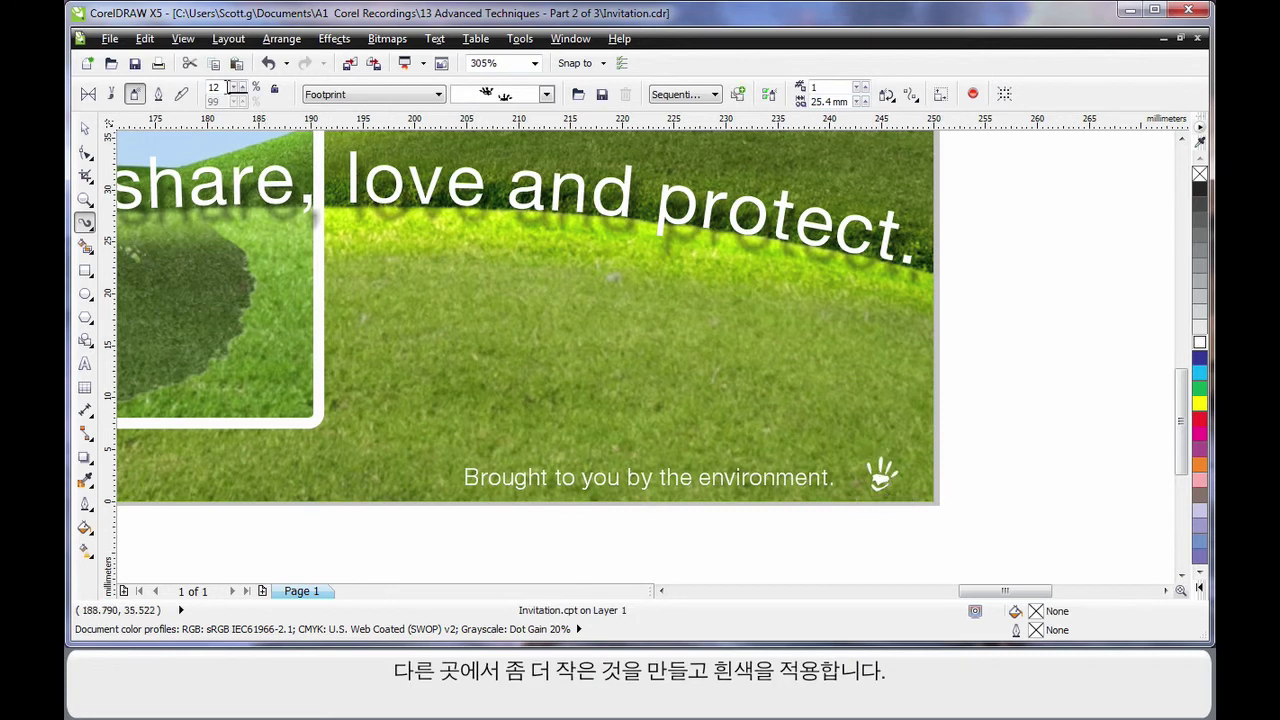
pyautogui.click(240, 98)
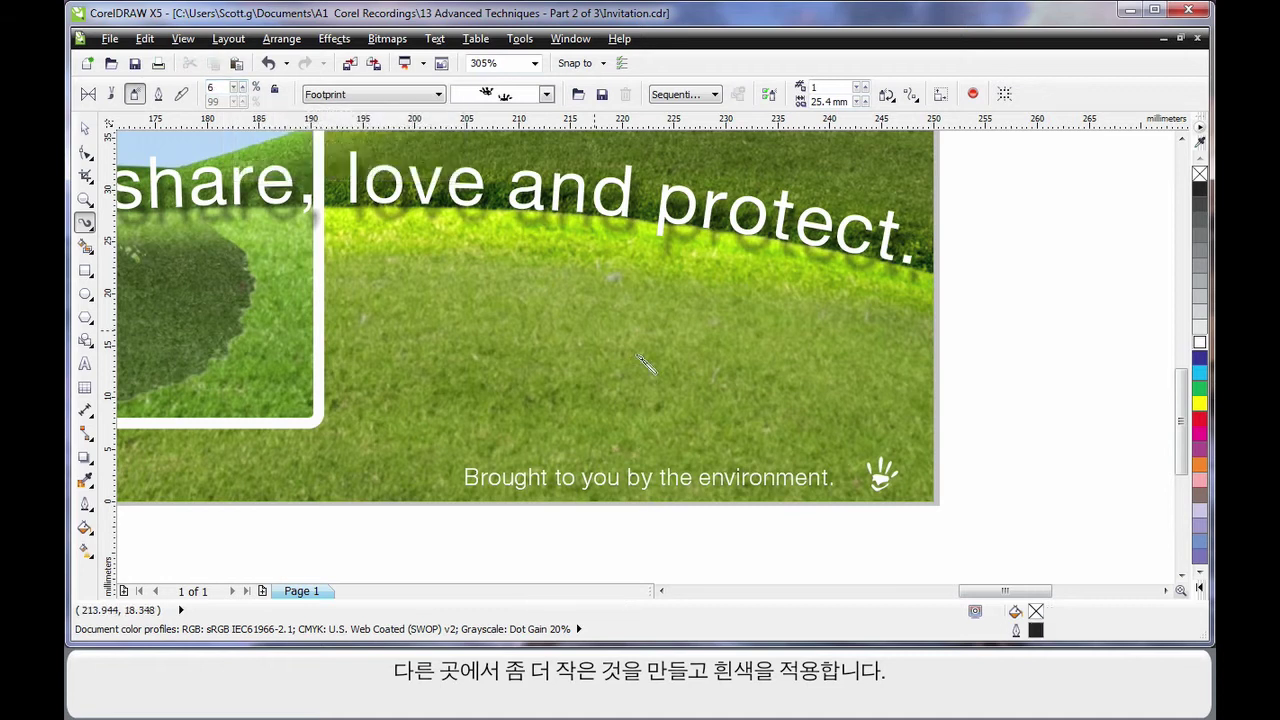
pyautogui.moveTo(832, 446)
pyautogui.mouseDown()
pyautogui.moveTo(856, 430)
pyautogui.moveTo(822, 440)
pyautogui.mouseUp()
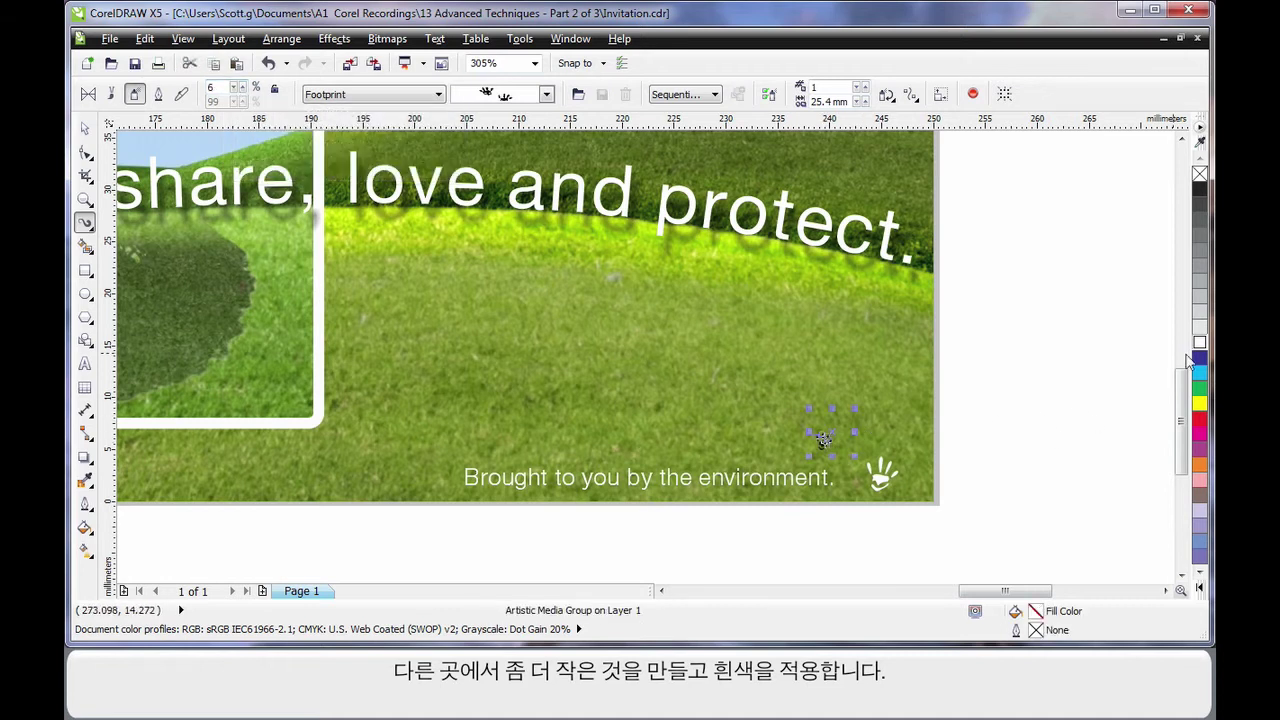
pyautogui.click(1202, 343)
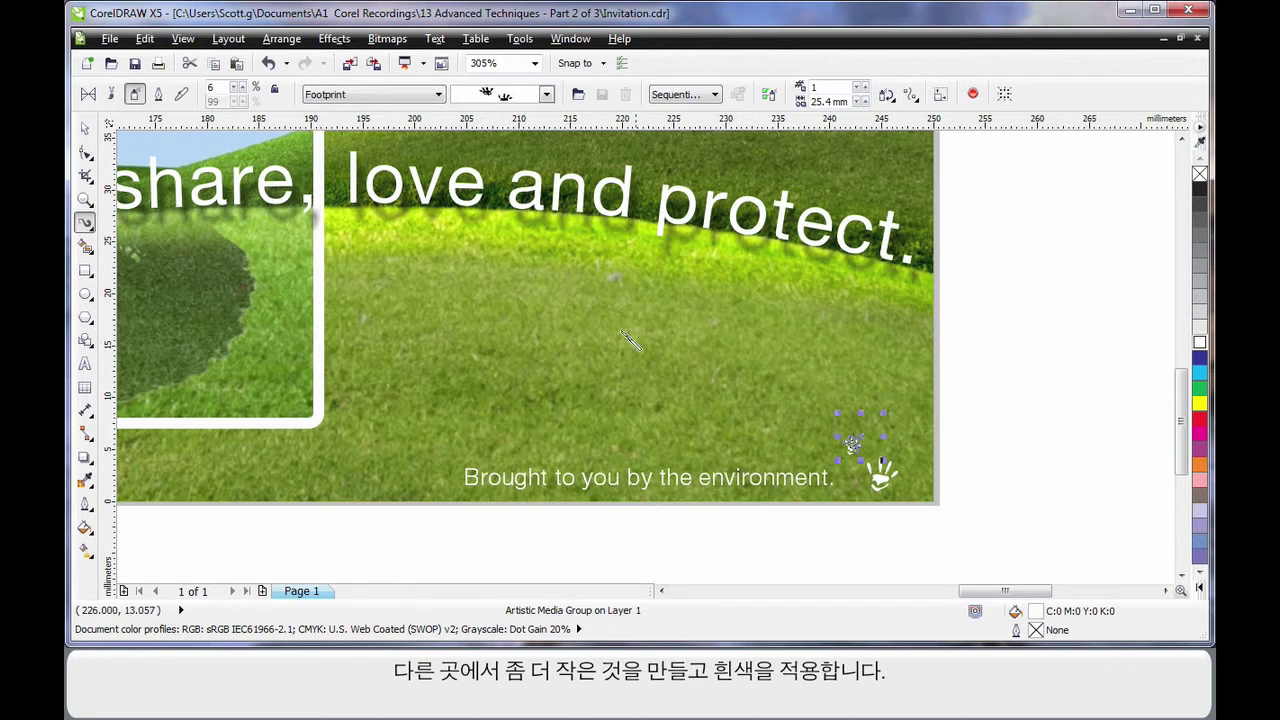
pyautogui.press('space')
pyautogui.click(1014, 467)
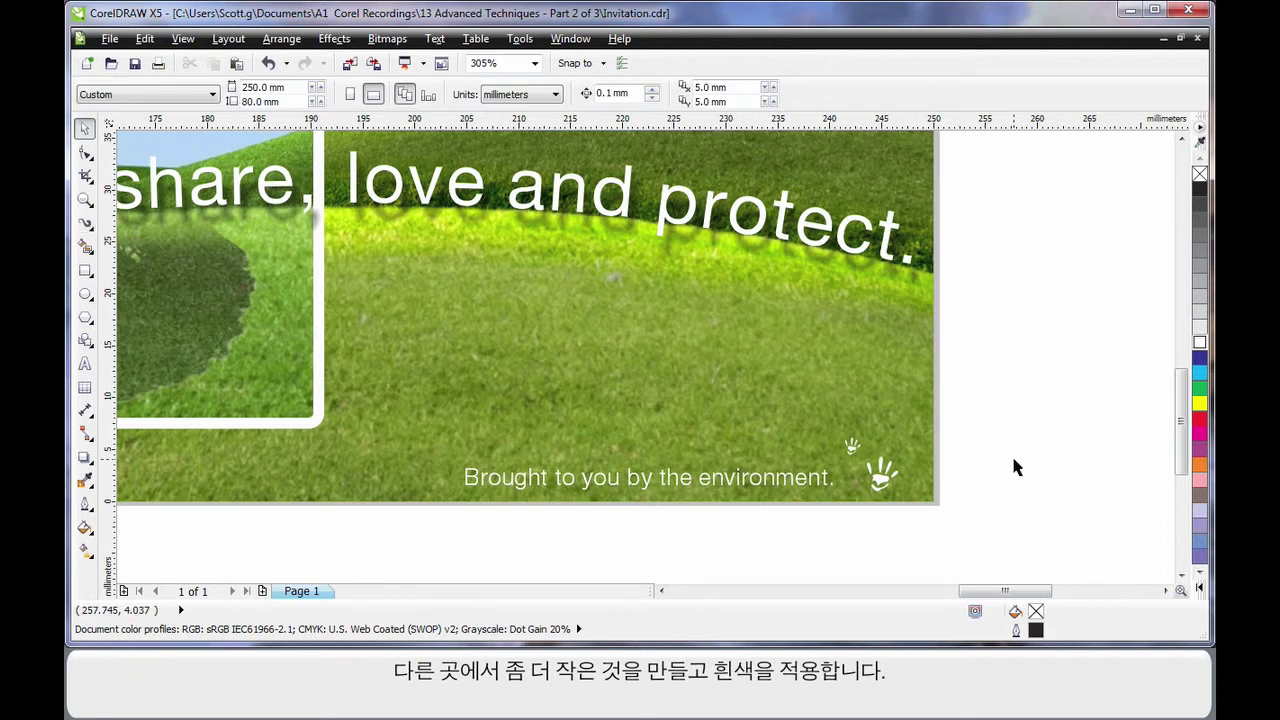
# Step: Paste the text "You are invited to attend." into the sky left of the tree and scale it down to about 10.8 pt
pyautogui.press('F4')
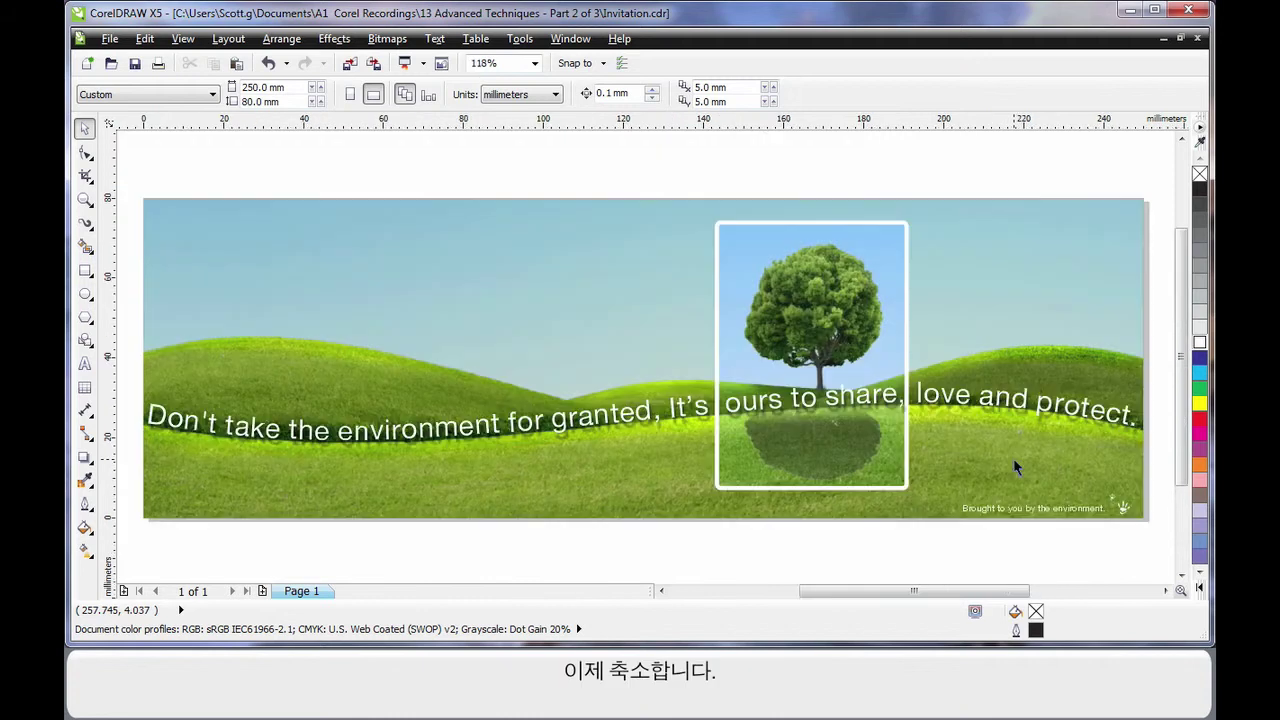
pyautogui.hotkey('ctrl', 'z')
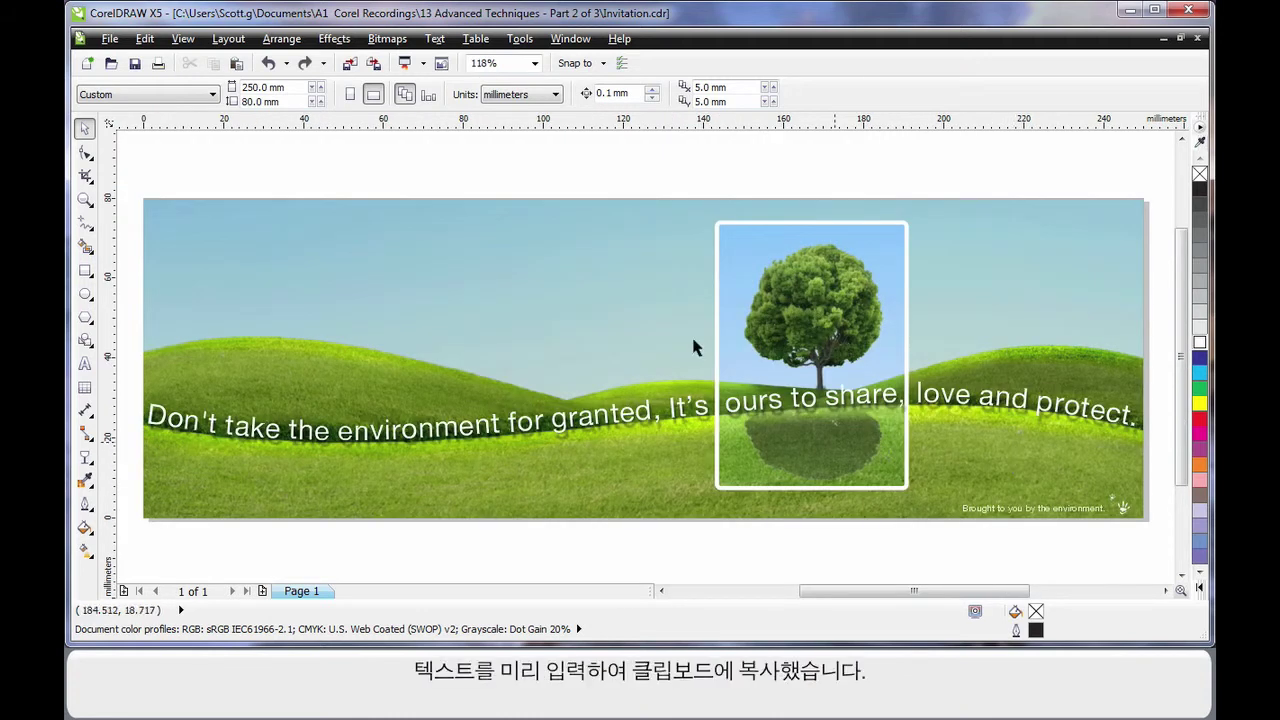
pyautogui.hotkey('ctrl', 'v')
pyautogui.moveTo(389, 176); pyautogui.dragTo(398, 272)
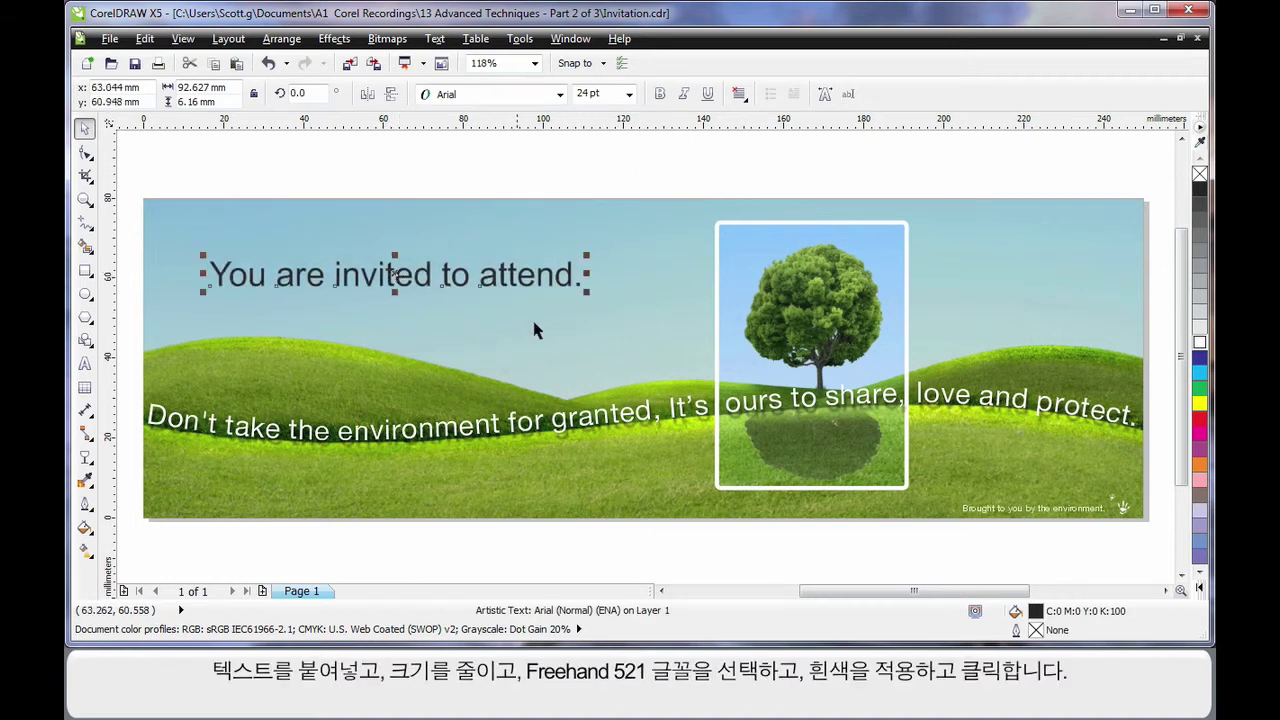
pyautogui.moveTo(586, 295); pyautogui.dragTo(386, 300)
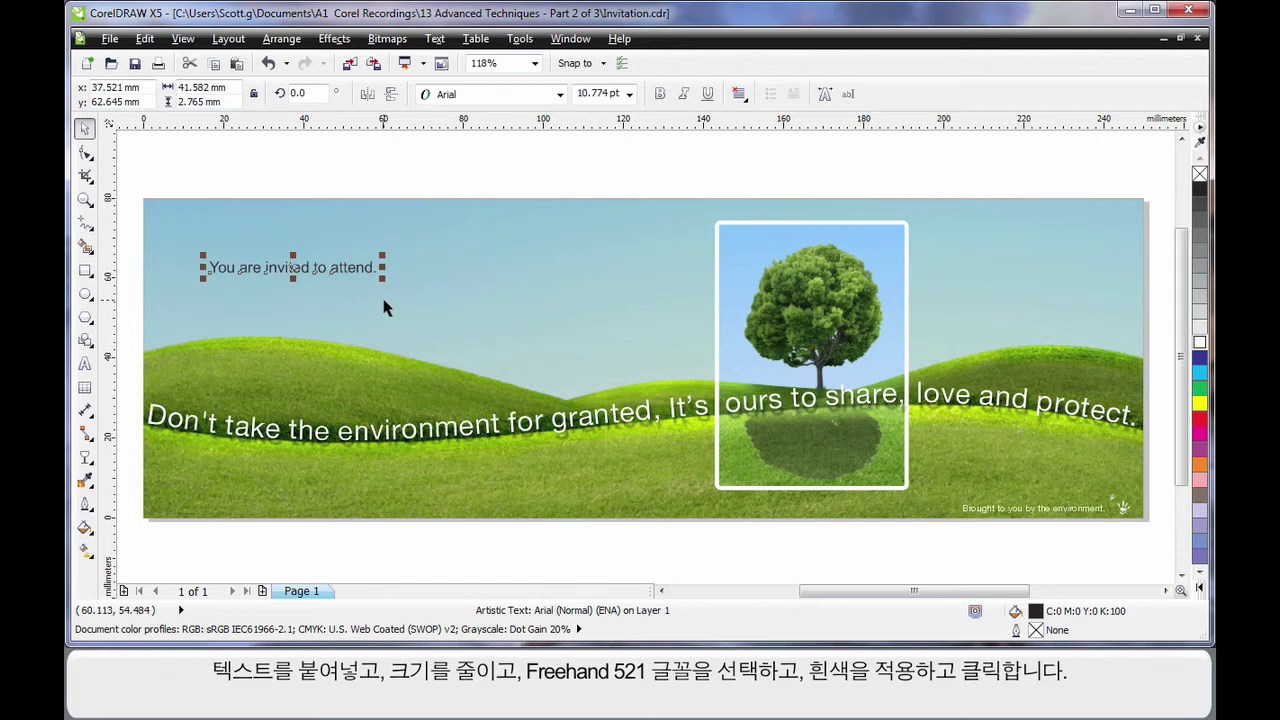
# Step: Change the invitation line's font to Freehand521 BT and fill it with white
pyautogui.click(561, 95)
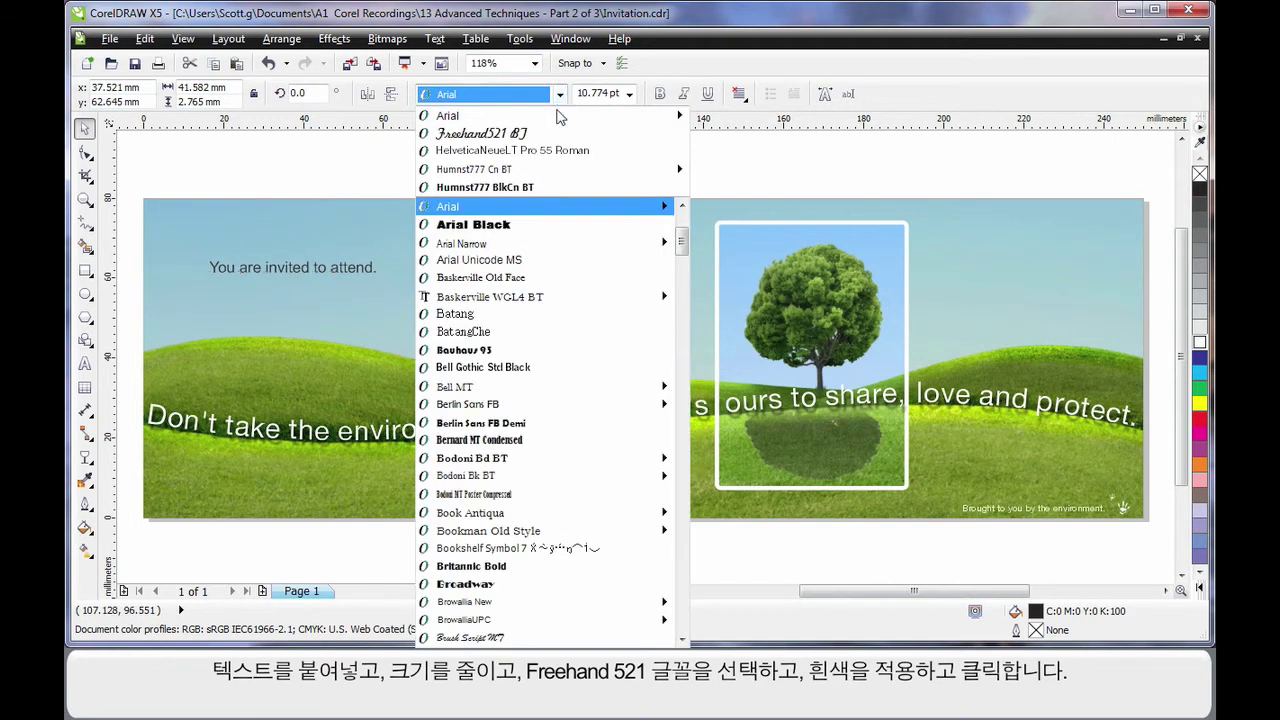
pyautogui.click(512, 133)
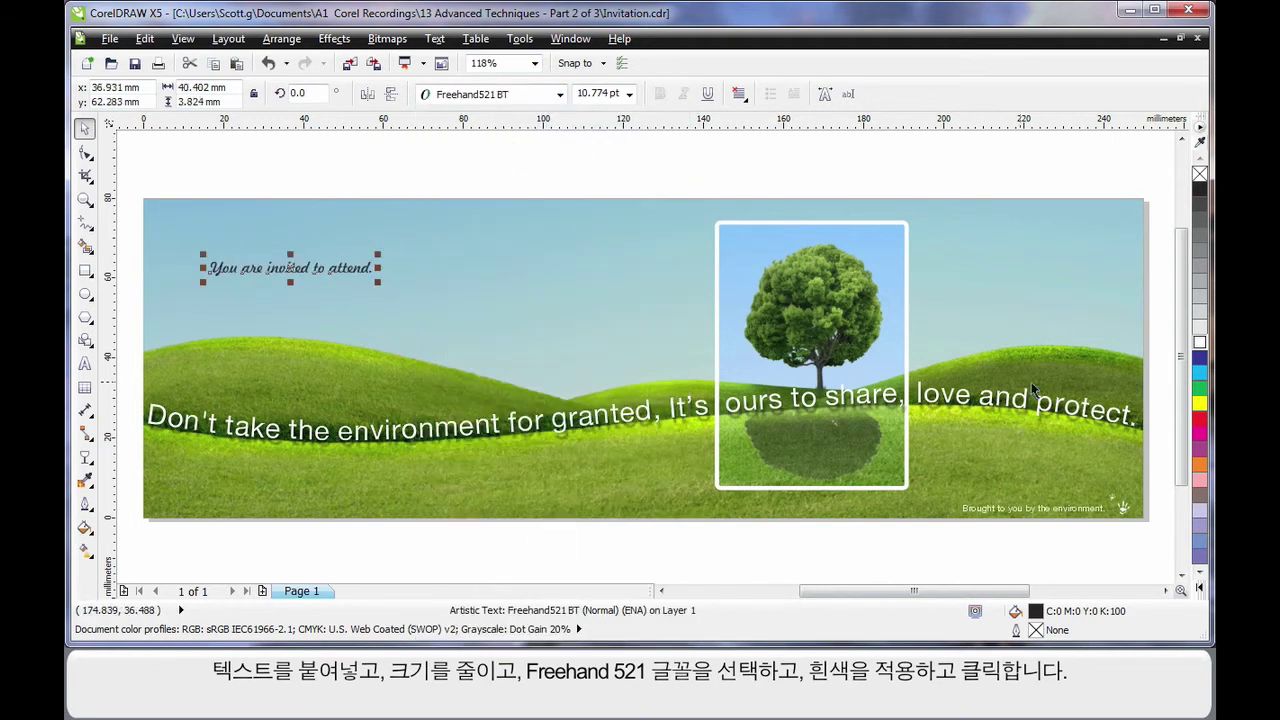
pyautogui.click(1200, 347)
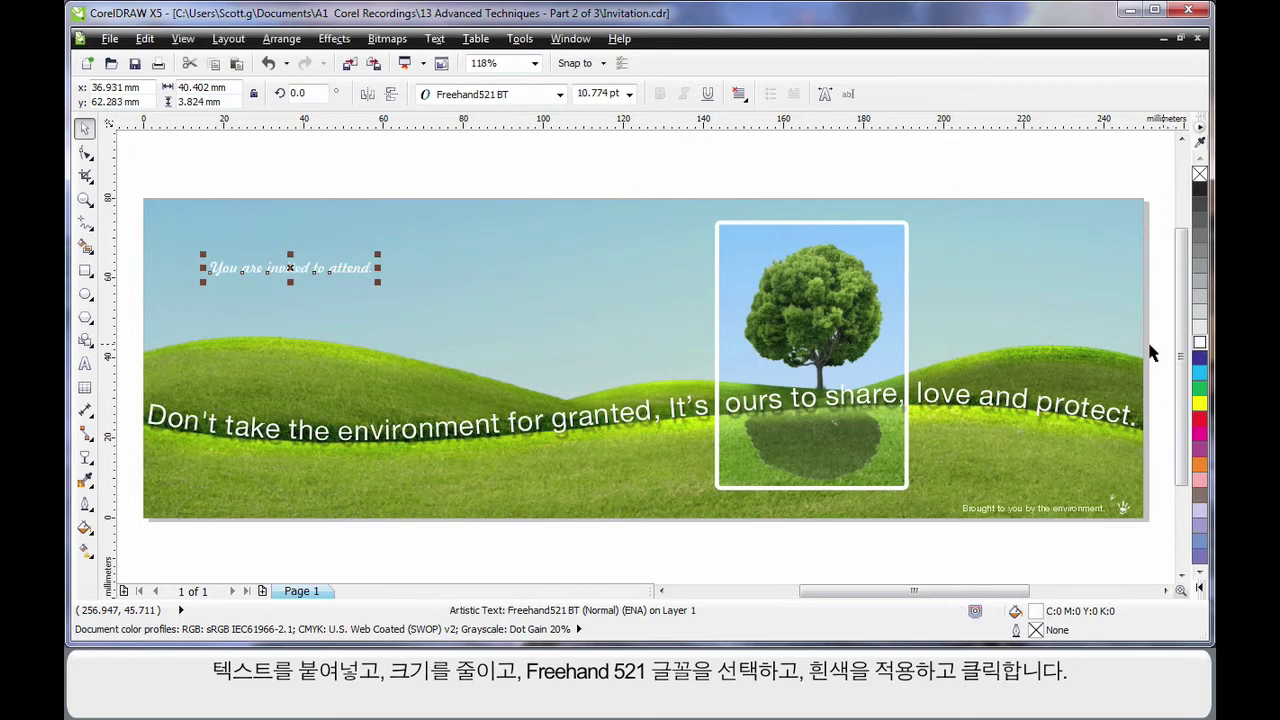
# Step: Move the invitation text slightly toward the tree and up, and scale it down to about 10.1 pt
pyautogui.moveTo(291, 268); pyautogui.dragTo(322, 260)
pyautogui.moveTo(238, 278); pyautogui.dragTo(248, 277)
pyautogui.moveTo(332, 260); pyautogui.dragTo(335, 258)
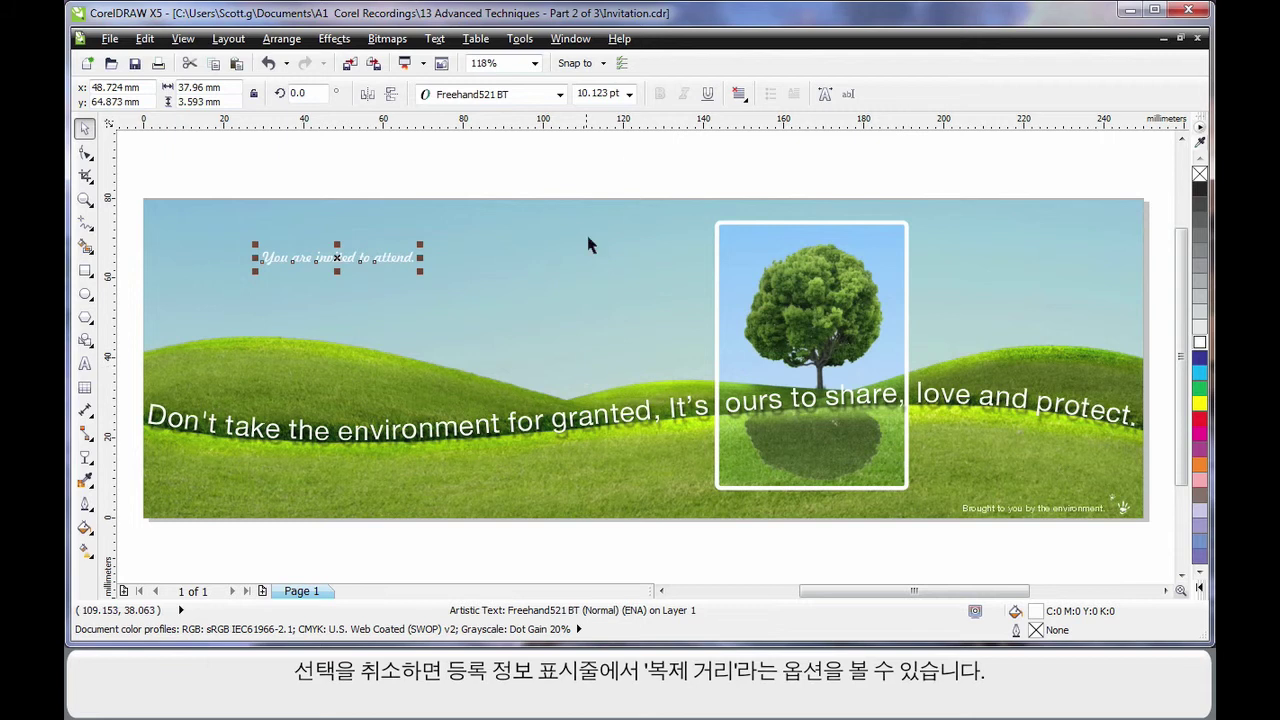
# Step: Set the duplicate distance to 0 mm horizontally and -4 mm vertically
pyautogui.click(609, 157)
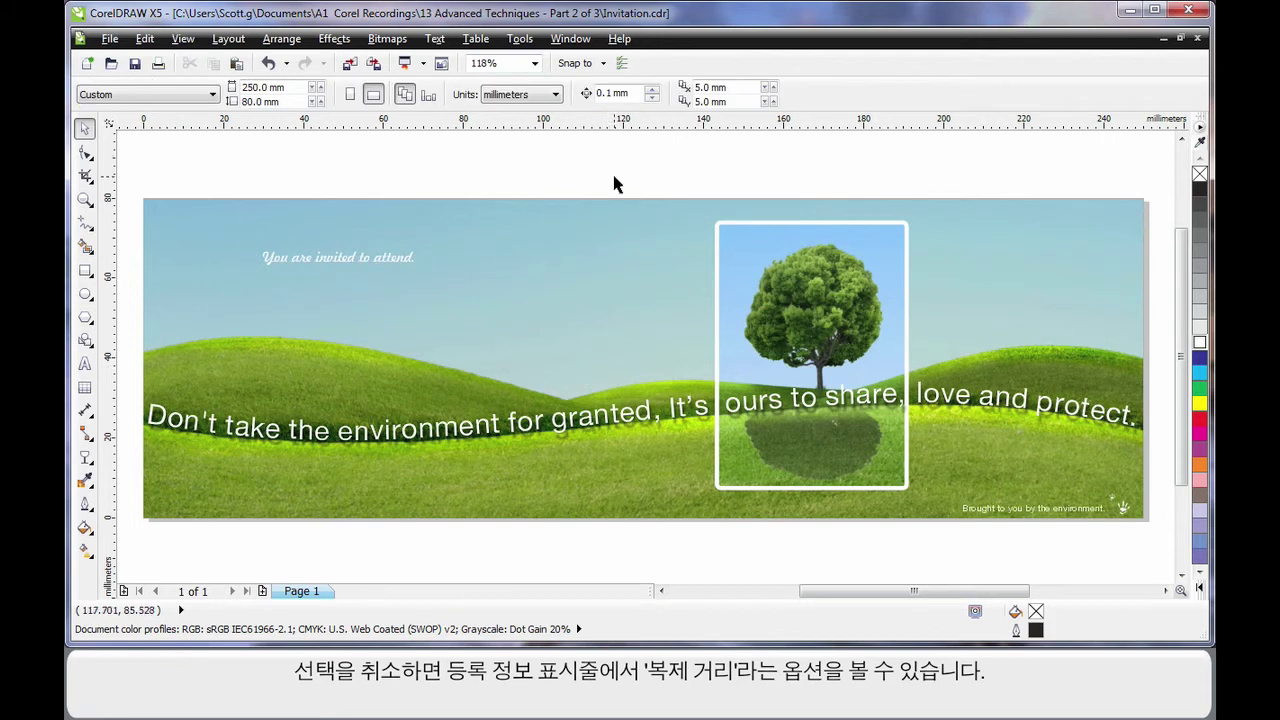
pyautogui.doubleClick(746, 88)
pyautogui.write('0')
pyautogui.doubleClick(692, 101)
pyautogui.write('-')
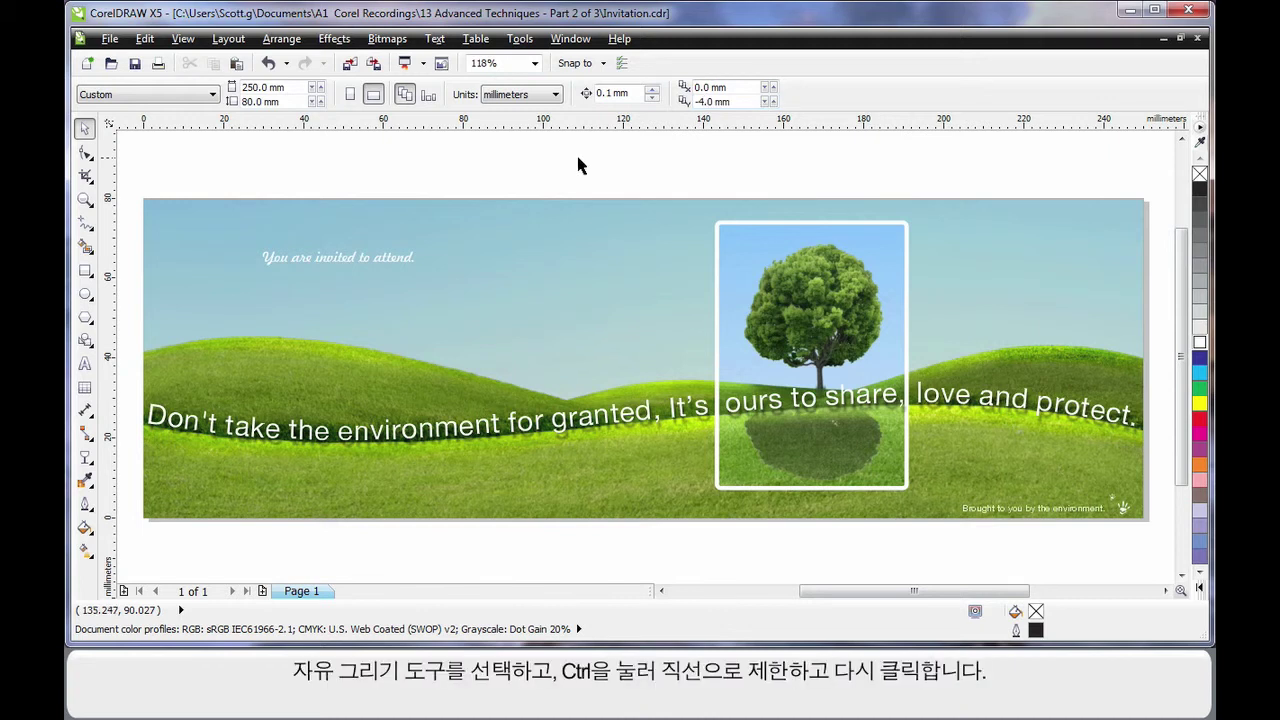
# Step: Draw a straight horizontal line about 71 mm long under the invitation text with the Freehand tool and give it a white outline
pyautogui.click(85, 225)
pyautogui.click(268, 278)
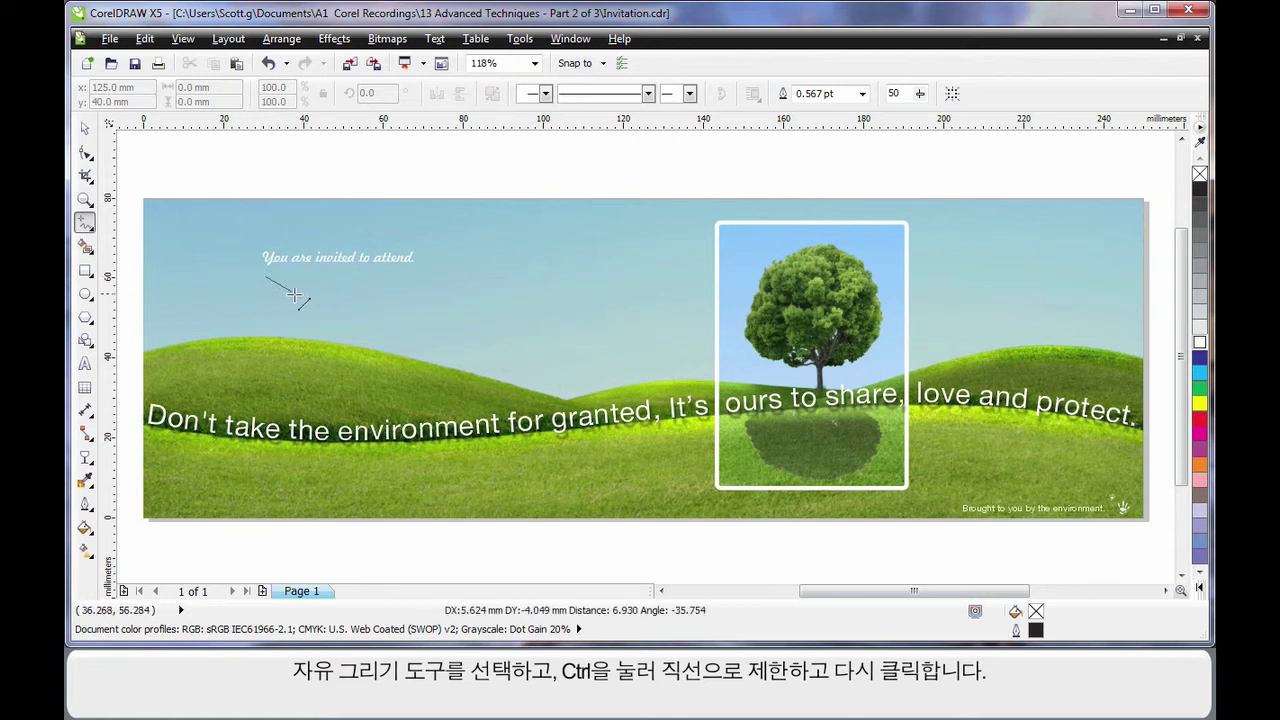
pyautogui.click(548, 277)
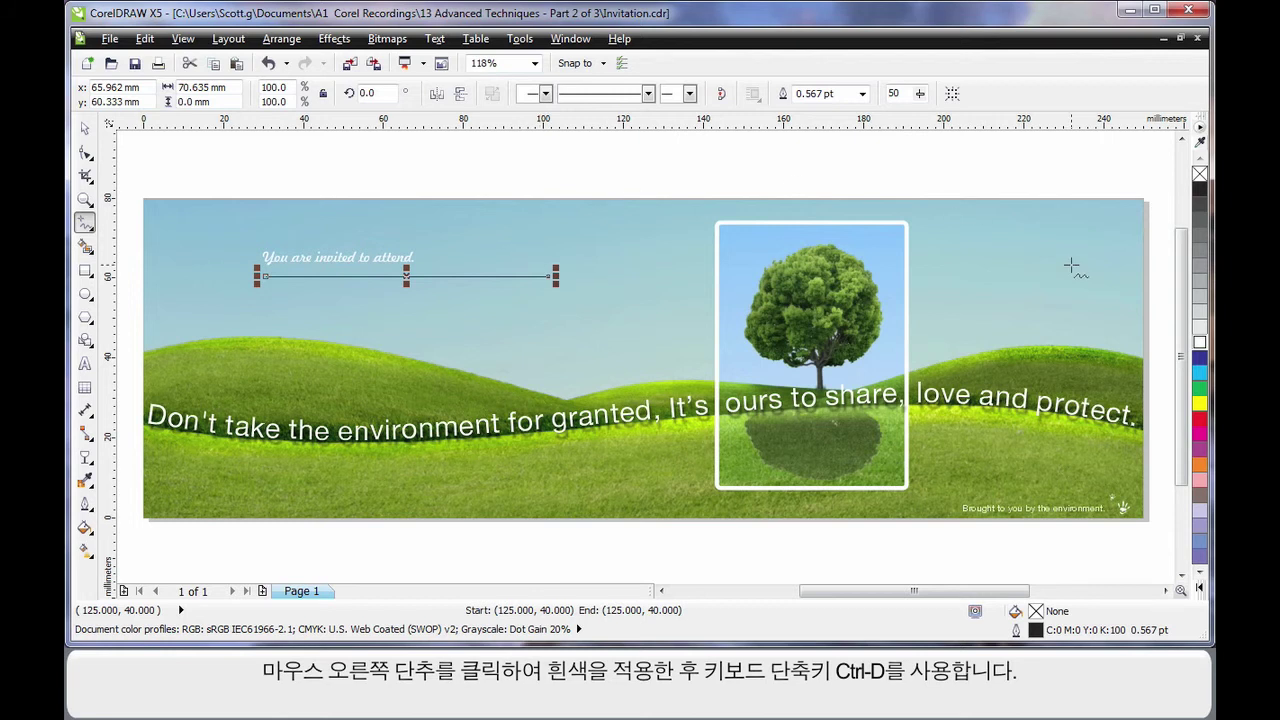
pyautogui.rightClick(1200, 342)
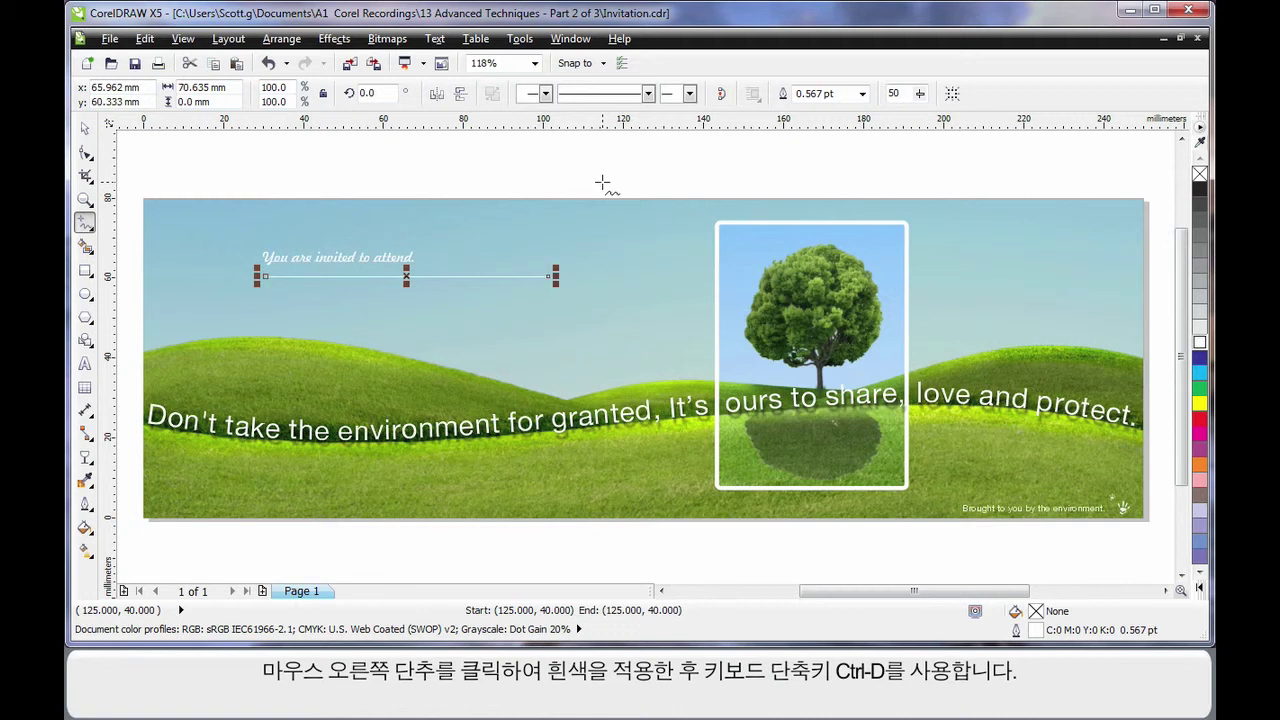
# Step: Duplicate the white line four times to make evenly spaced writing lines below it
pyautogui.hotkey('ctrl', 'd')
pyautogui.hotkey('ctrl', 'd')
pyautogui.hotkey('ctrl', 'd')
pyautogui.hotkey('ctrl', 'd')
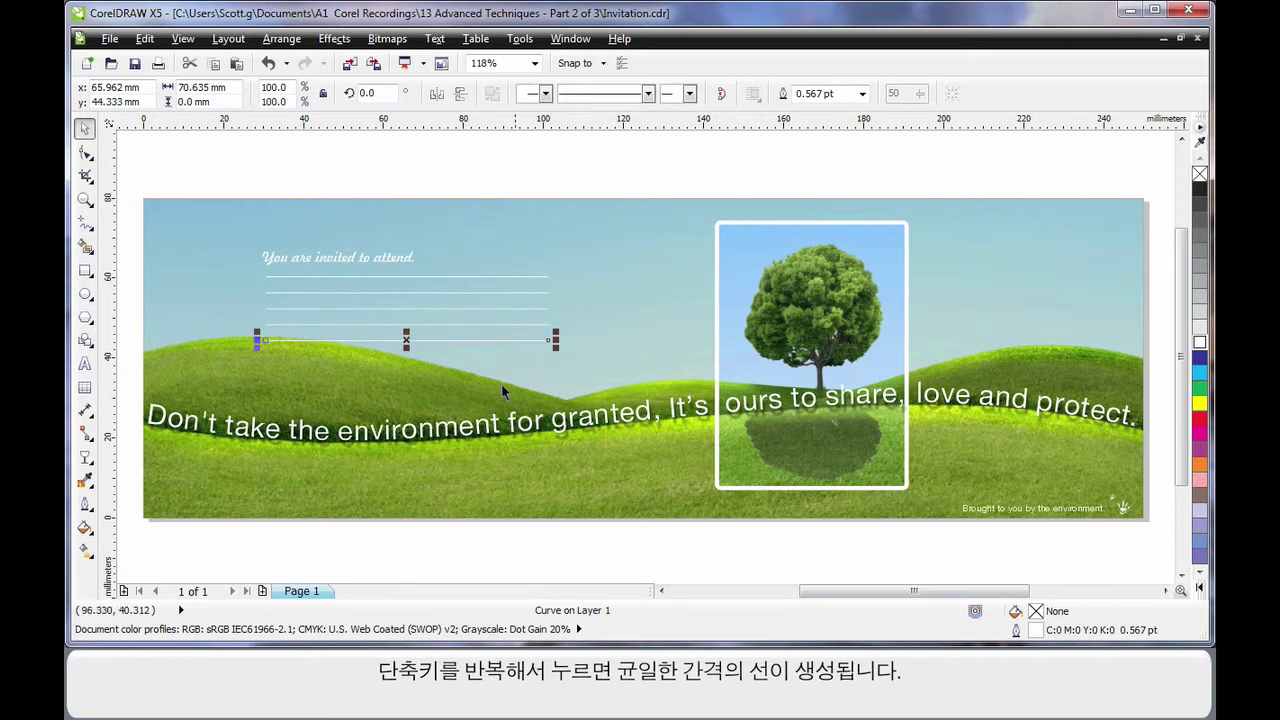
pyautogui.click(237, 168)
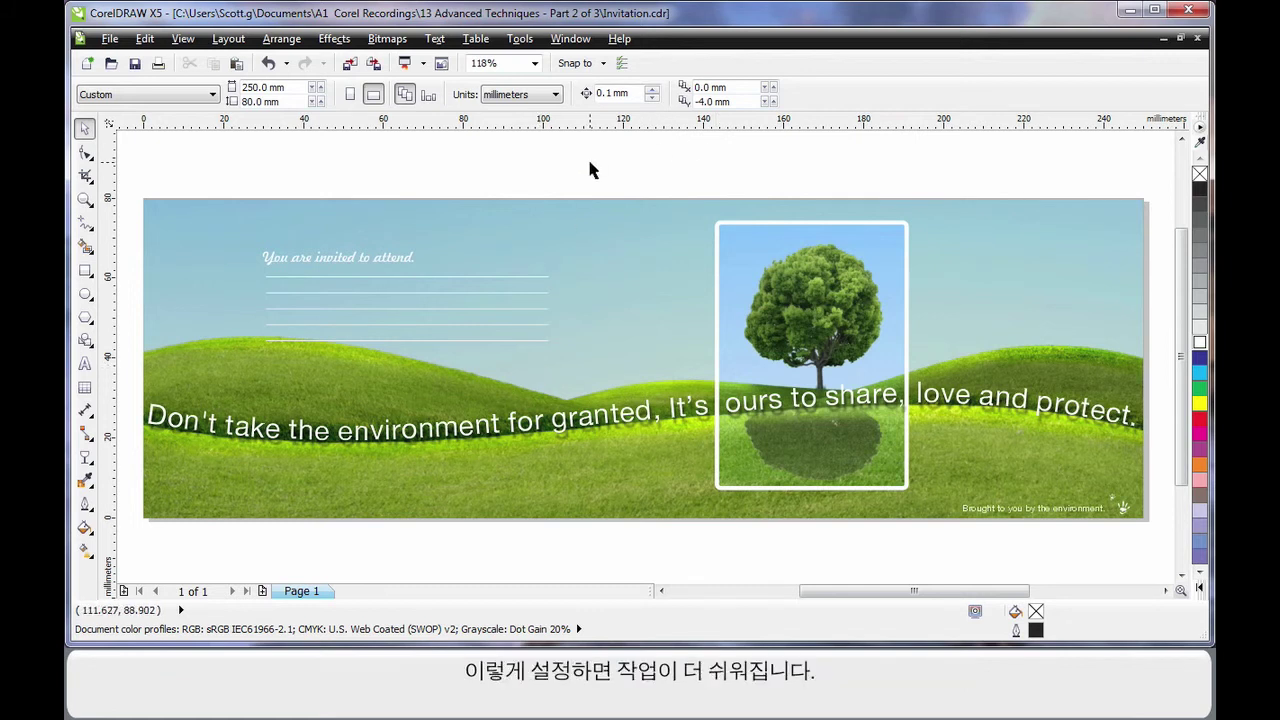
# Step: Import leaf.cdr and place it in the sky between the writing lines and the framed tree
pyautogui.click(350, 65)
pyautogui.doubleClick(432, 298)
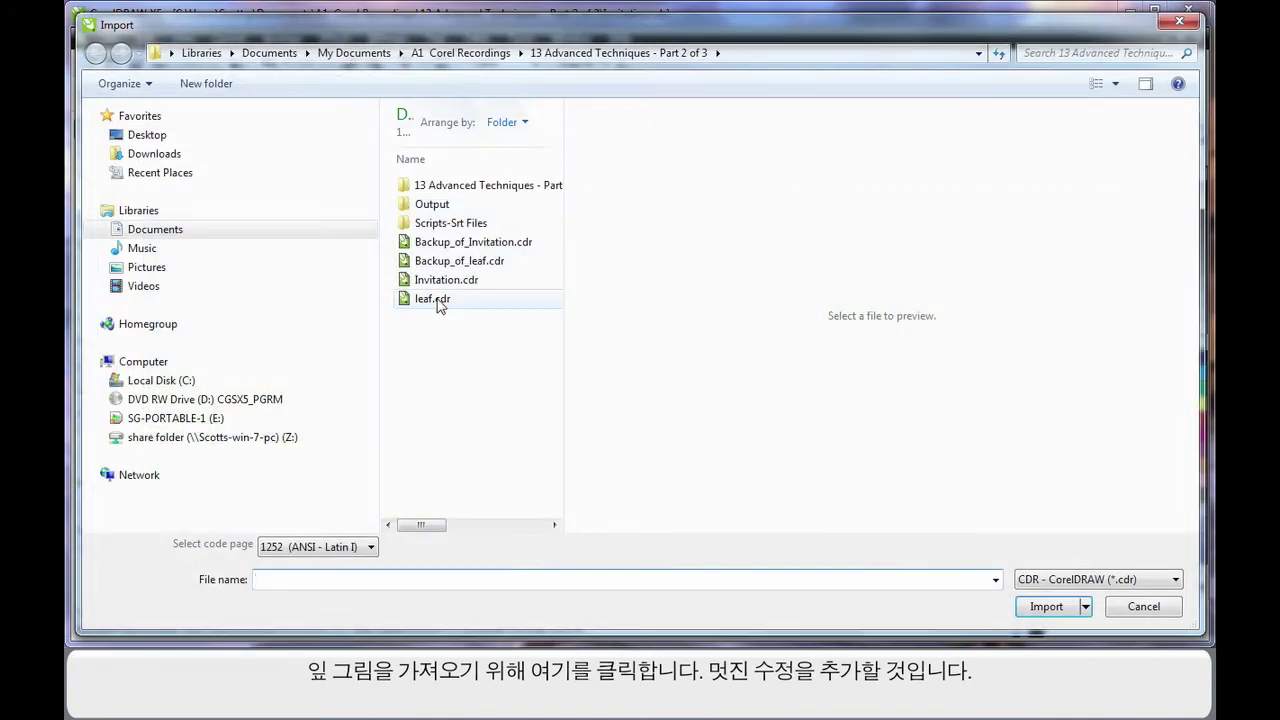
pyautogui.click(543, 217)
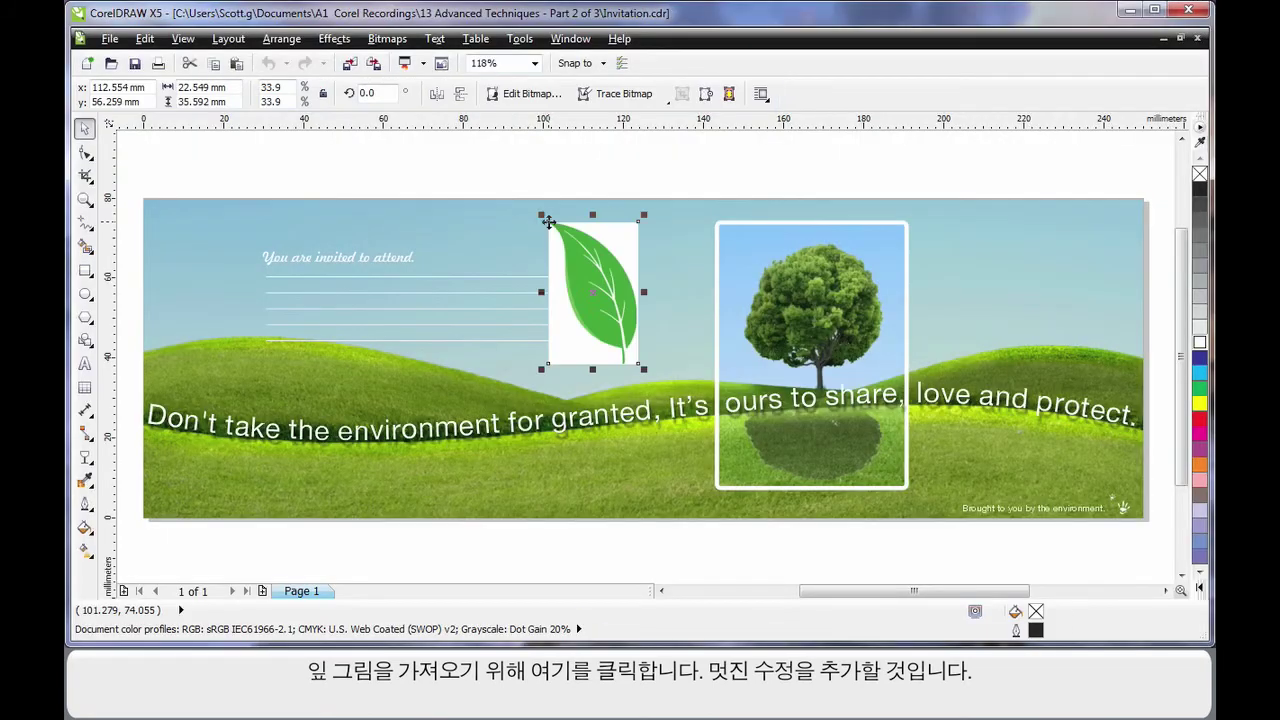
pyautogui.click(743, 168)
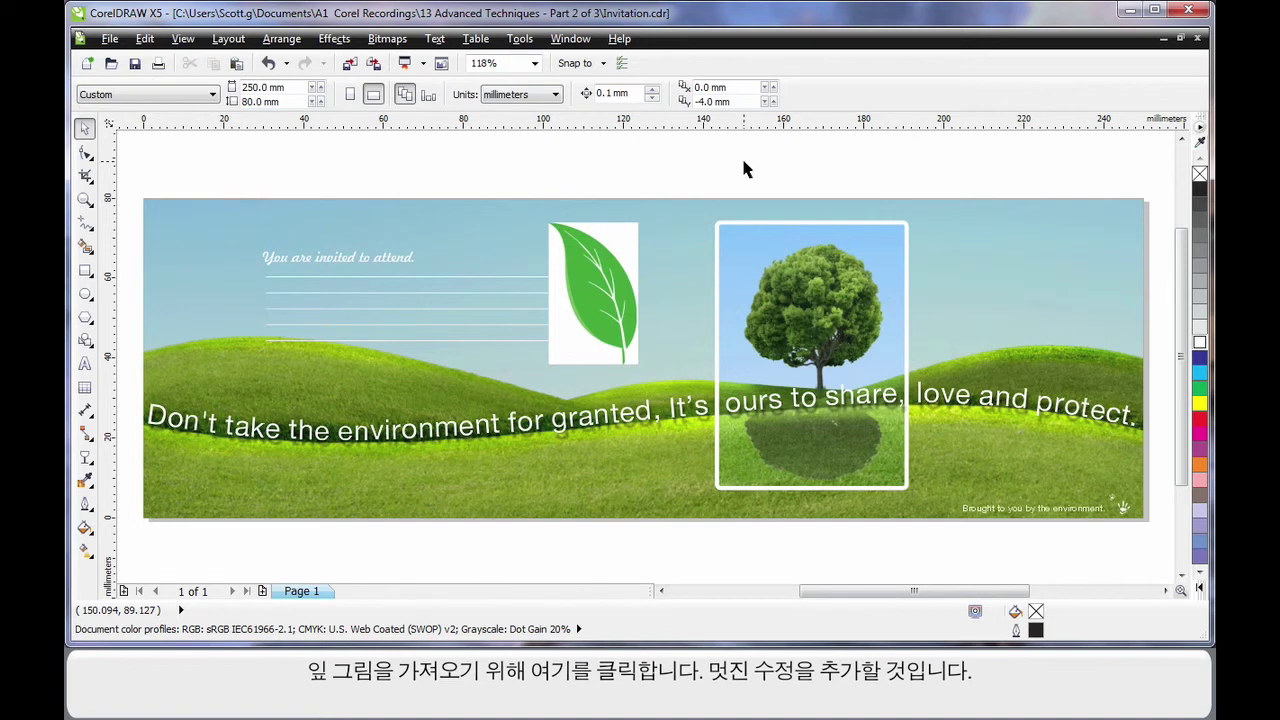
# Step: Convert the leaf bitmap to vectors with an Outline Trace for a detailed logo, deleting the original image
pyautogui.click(616, 256)
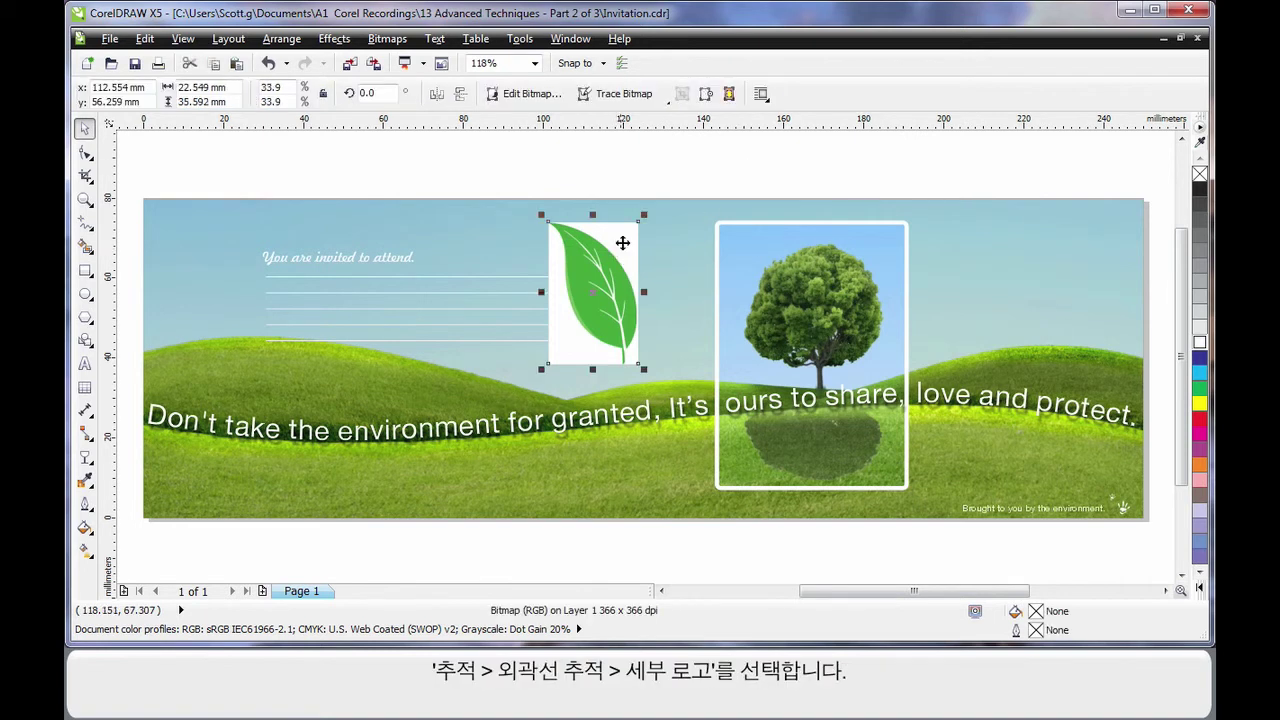
pyautogui.click(658, 98)
pyautogui.moveTo(645, 163)
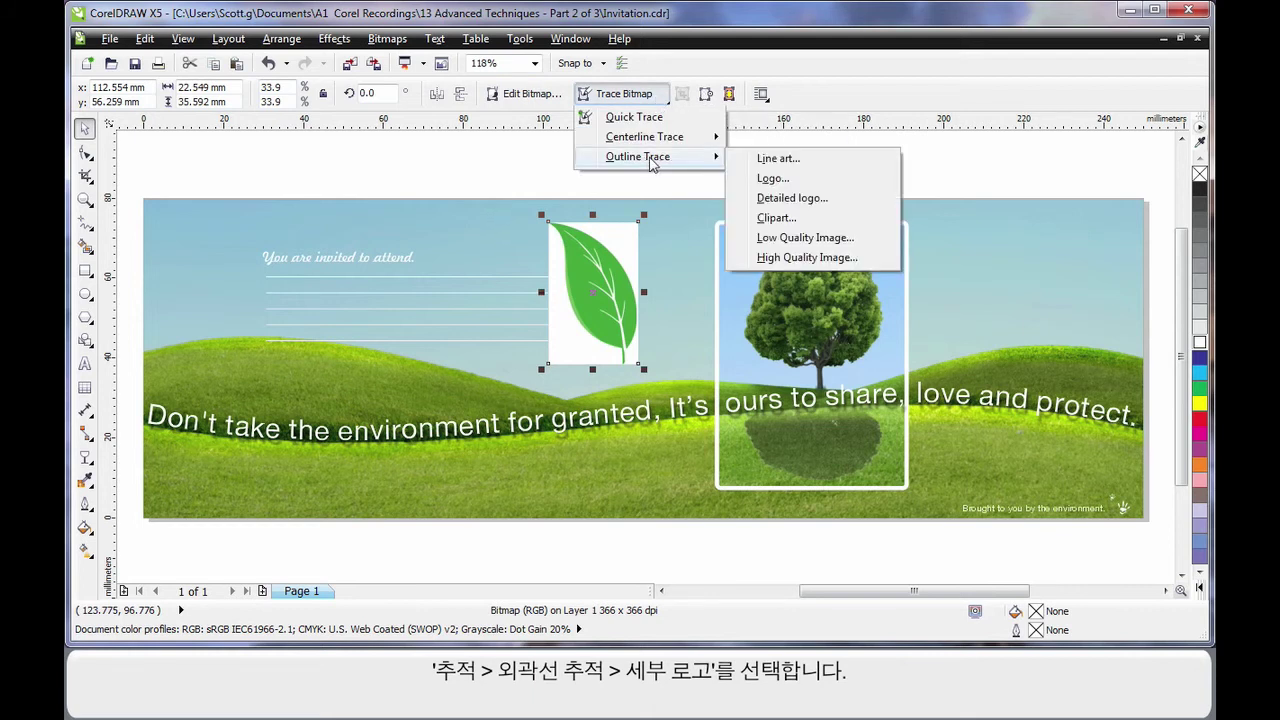
pyautogui.click(790, 198)
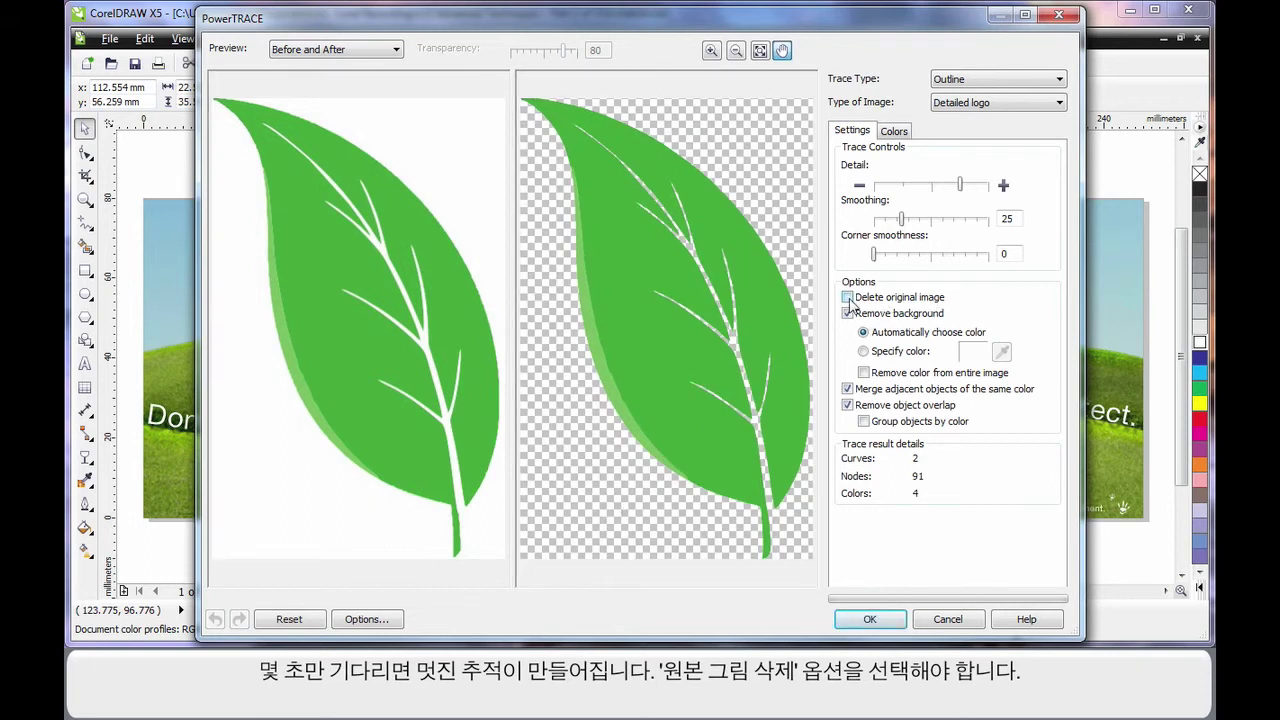
pyautogui.click(866, 619)
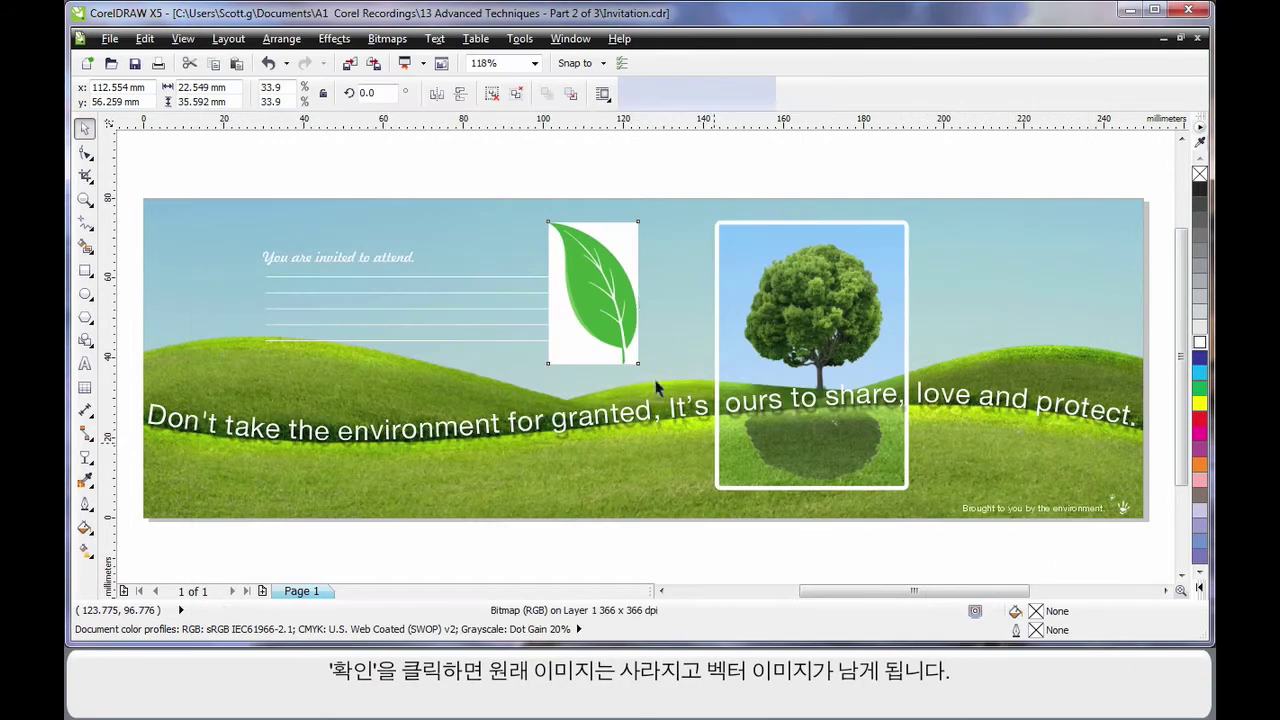
pyautogui.click(671, 168)
# Step: Fill the traced leaf with white and scale it down to about 2.6 × 4.2 mm near the end of the top line
pyautogui.click(620, 300)
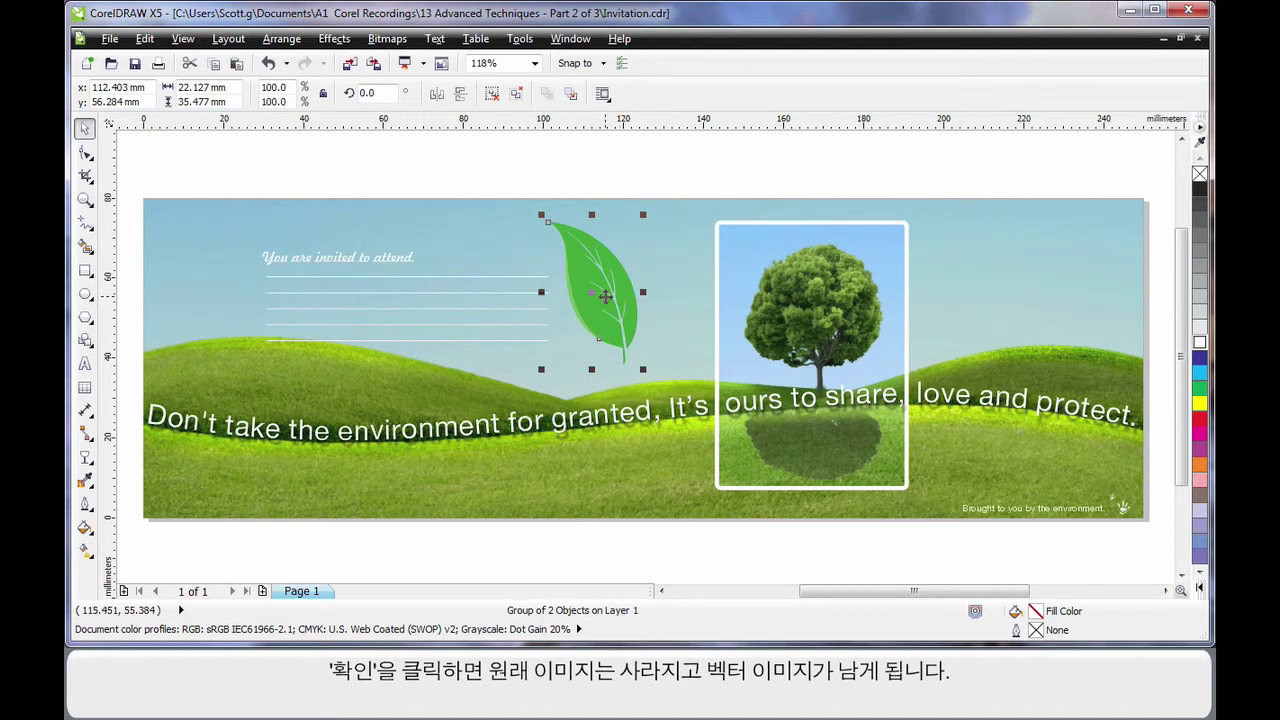
pyautogui.click(1200, 343)
pyautogui.moveTo(642, 369); pyautogui.dragTo(549, 265)
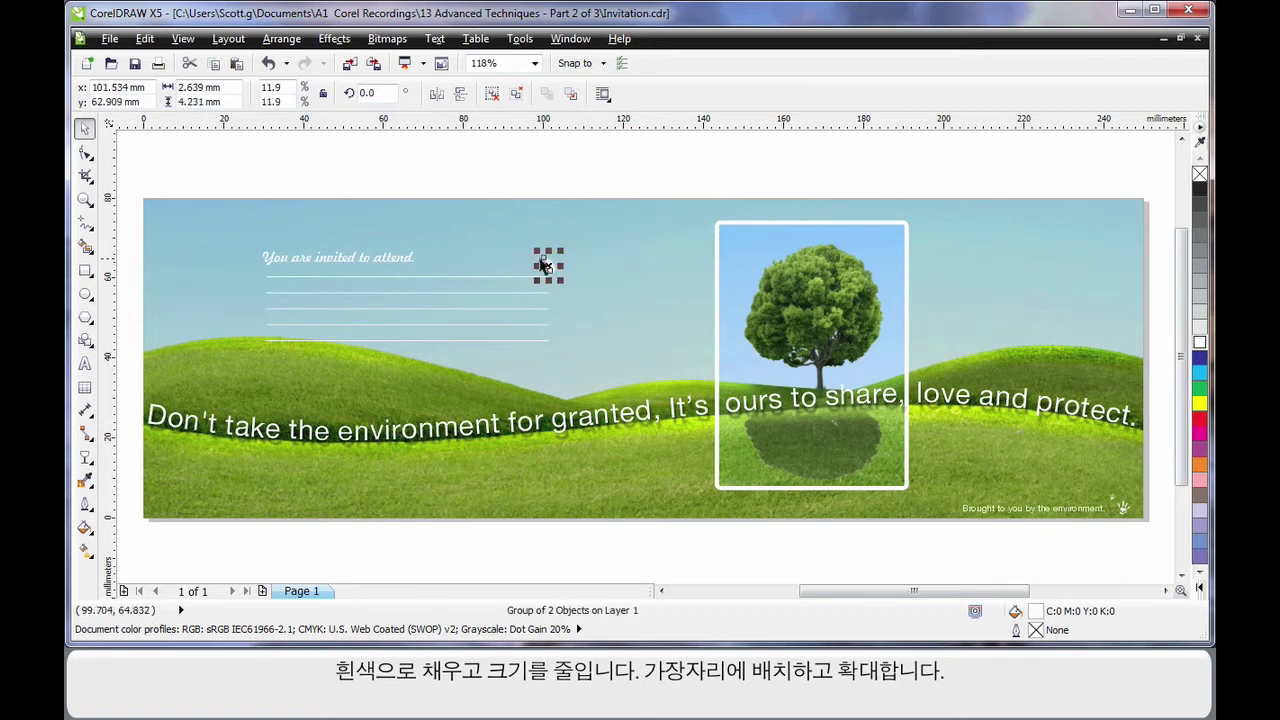
# Step: Apply a Uniform transparency of 50 to the small white leaf
pyautogui.press('z')
pyautogui.moveTo(491, 222); pyautogui.dragTo(602, 312)
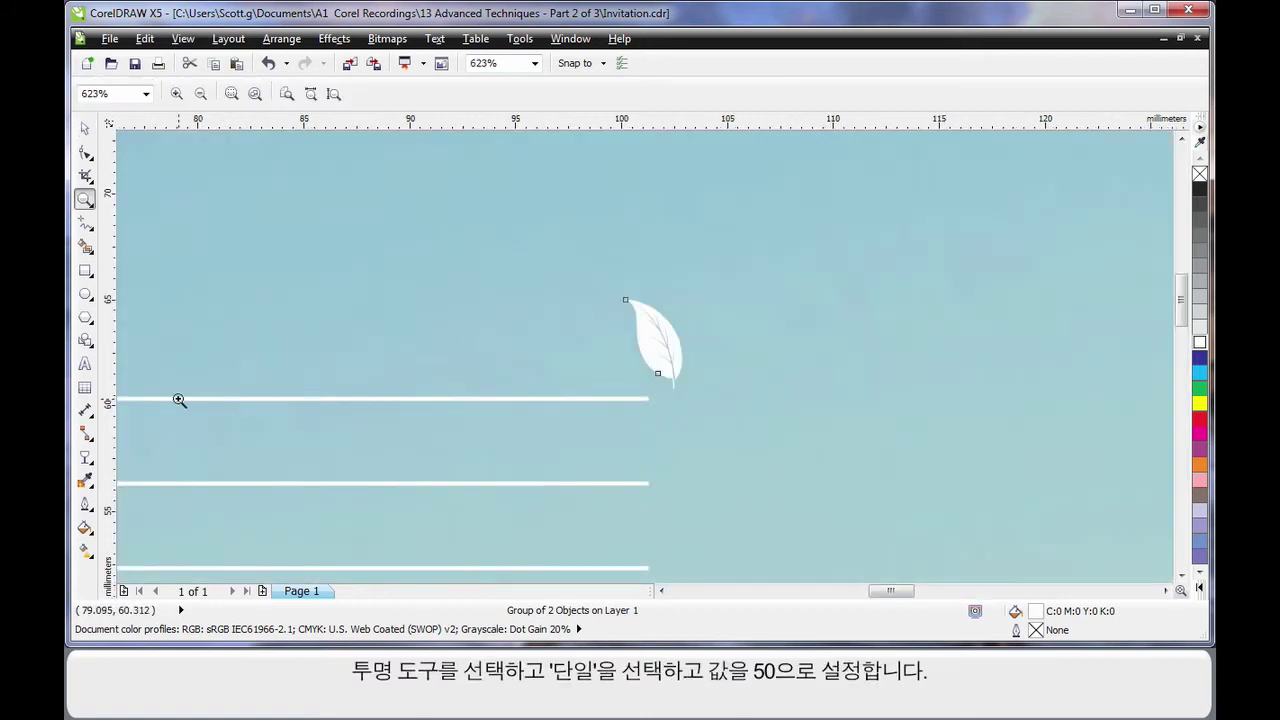
pyautogui.click(93, 468)
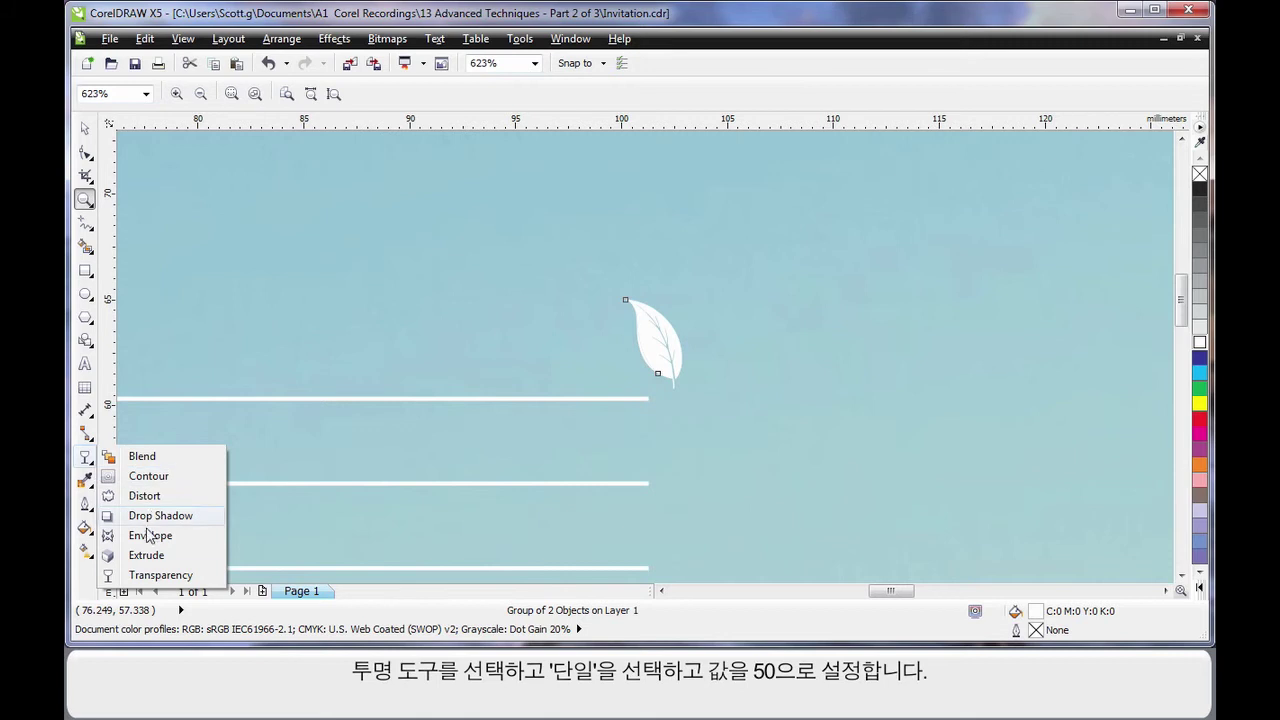
pyautogui.click(150, 577)
pyautogui.click(182, 95)
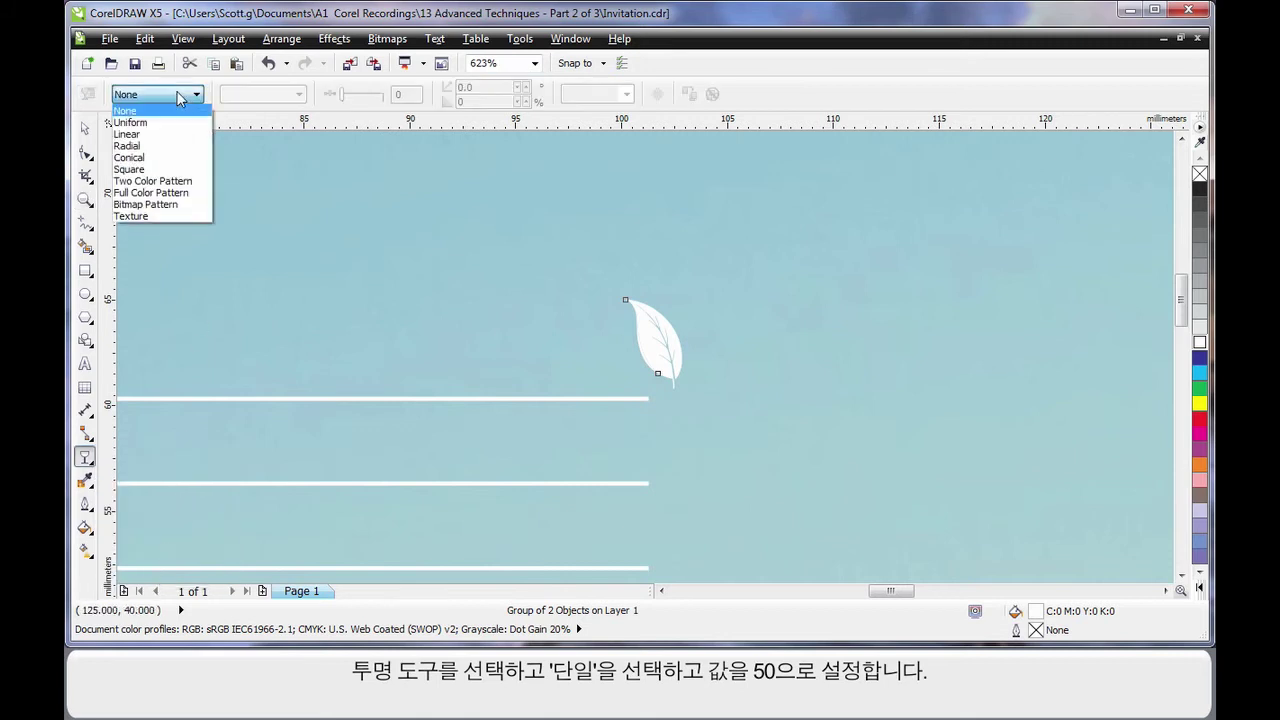
pyautogui.click(131, 122)
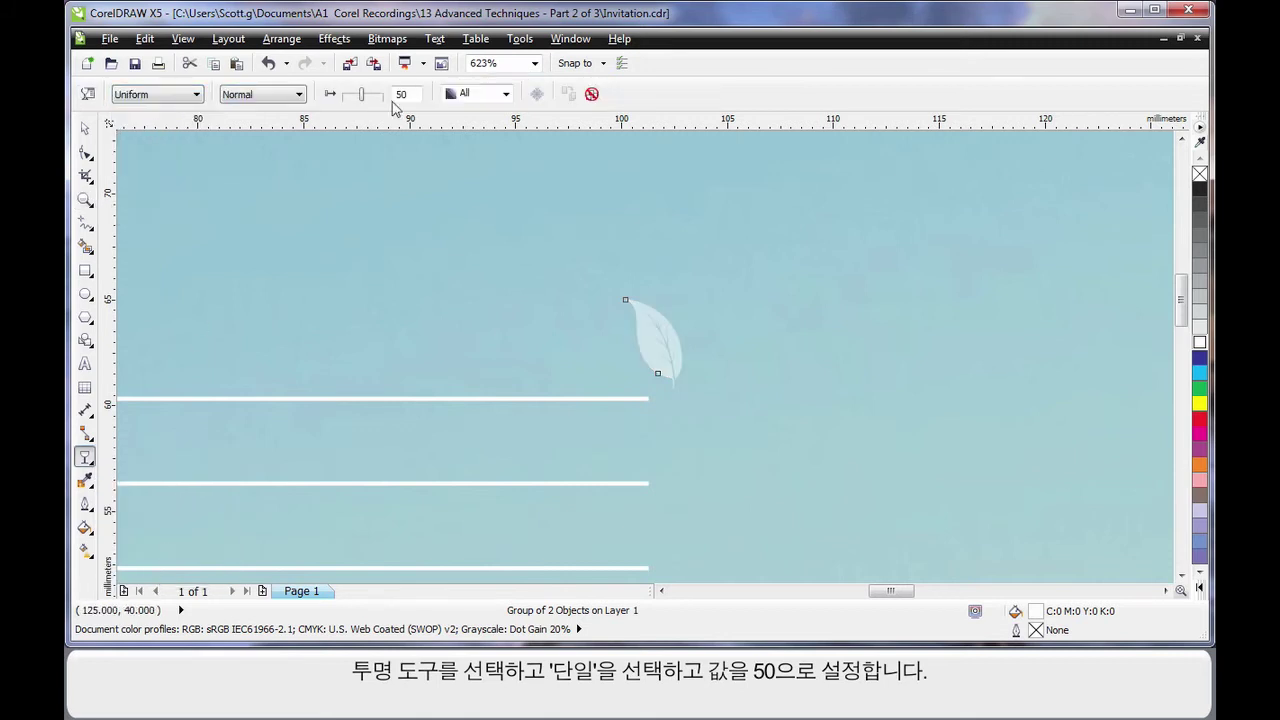
# Step: Move the leaf so that it rests on the right end of the first writing line
pyautogui.click(82, 131)
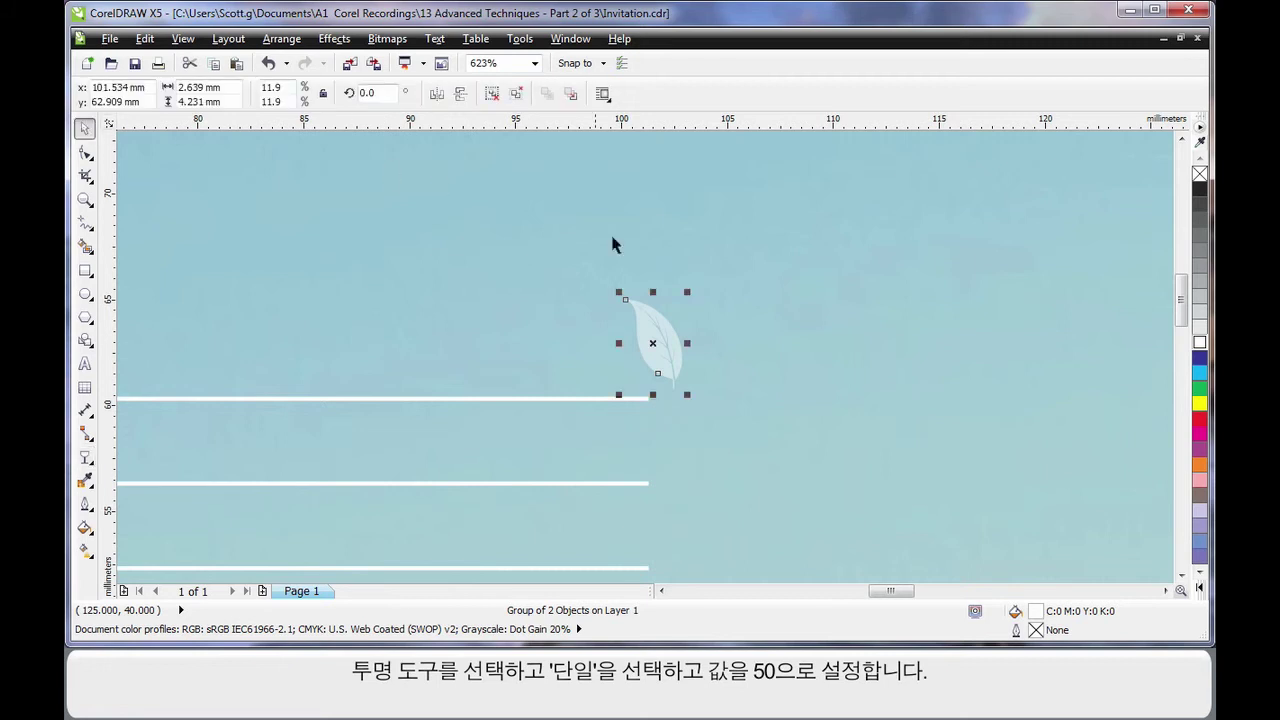
pyautogui.moveTo(678, 363); pyautogui.dragTo(654, 360)
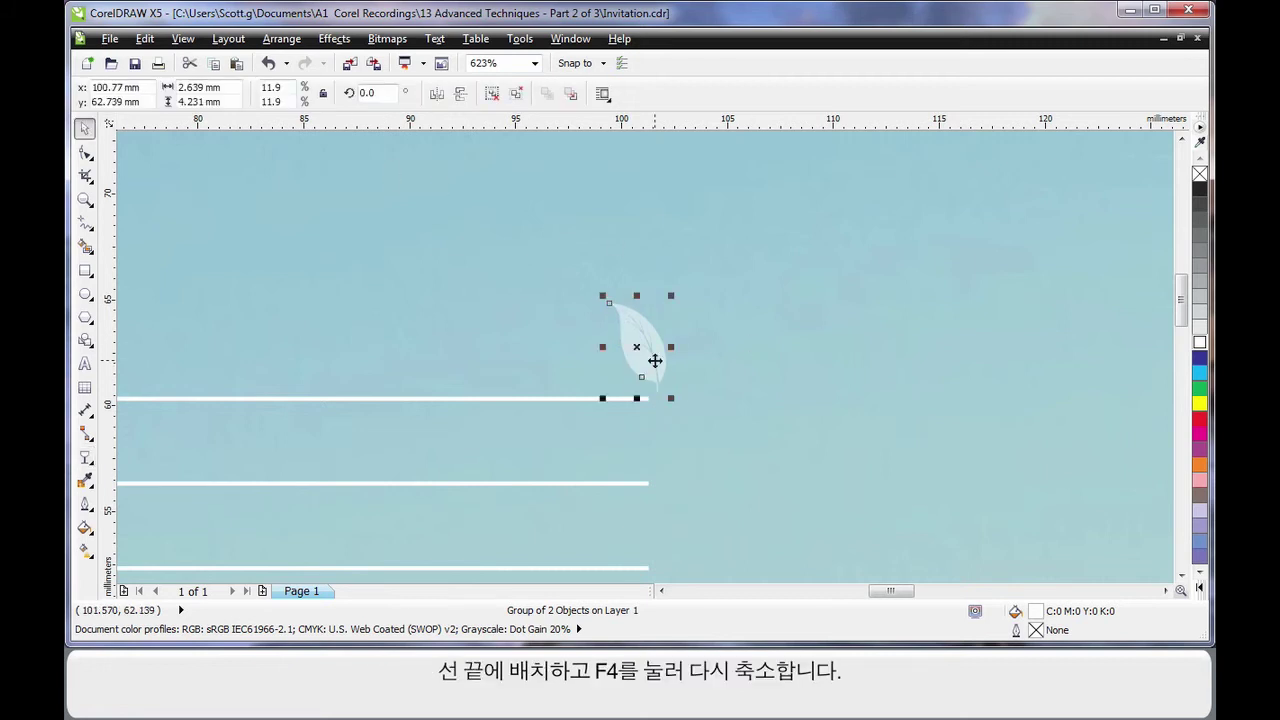
pyautogui.press('F4')
pyautogui.click(620, 171)
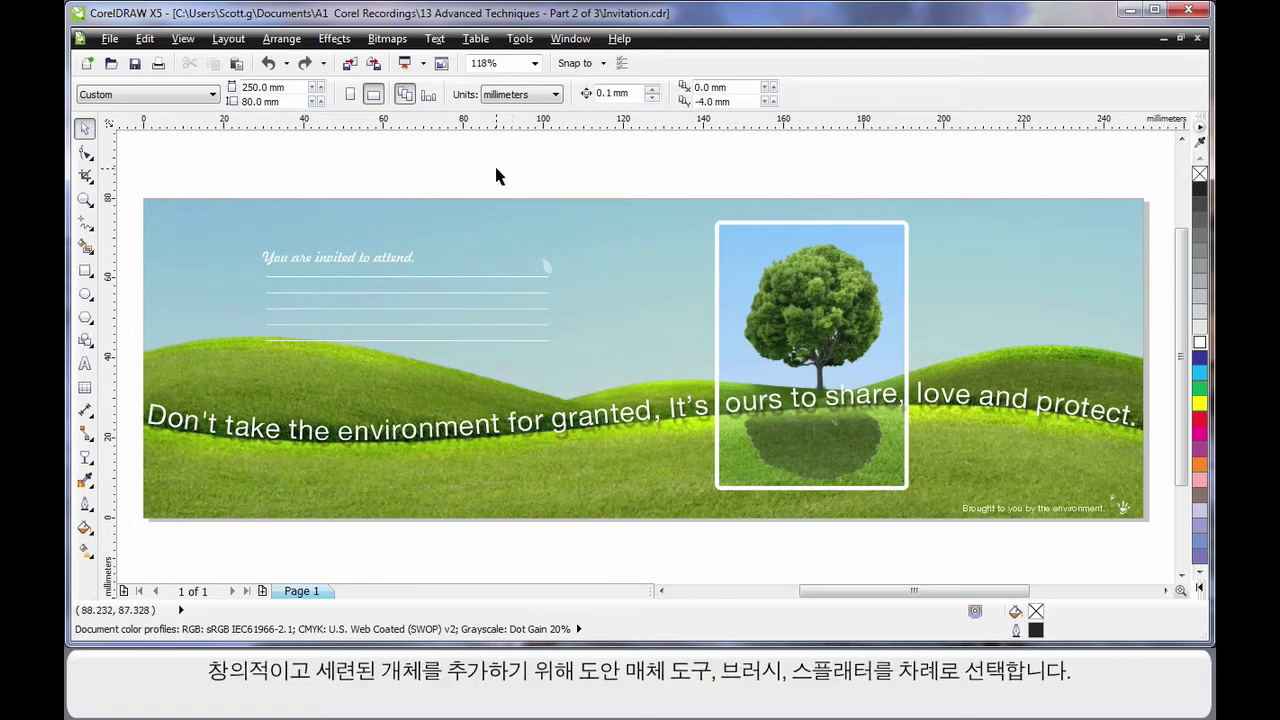
# Step: Set the Artistic Media tool to Brush mode with the Splatter category and the dense, ragged black splatter stroke
pyautogui.click(92, 232)
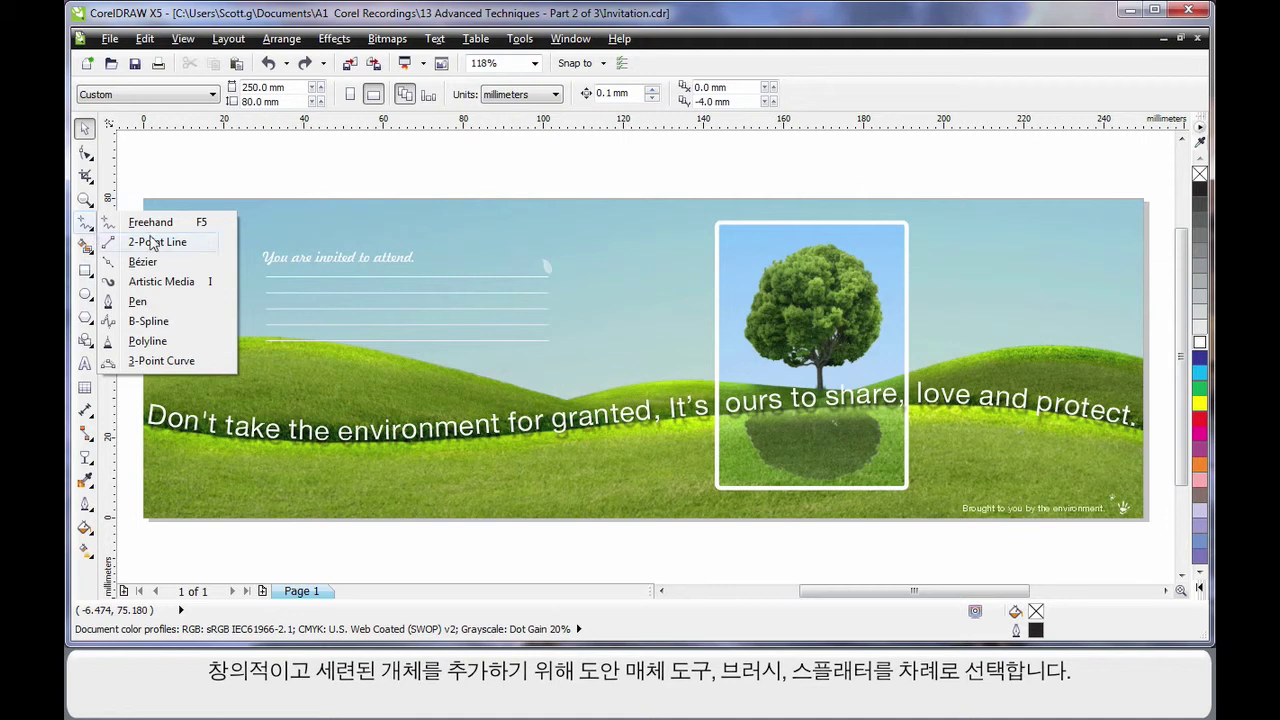
pyautogui.click(165, 280)
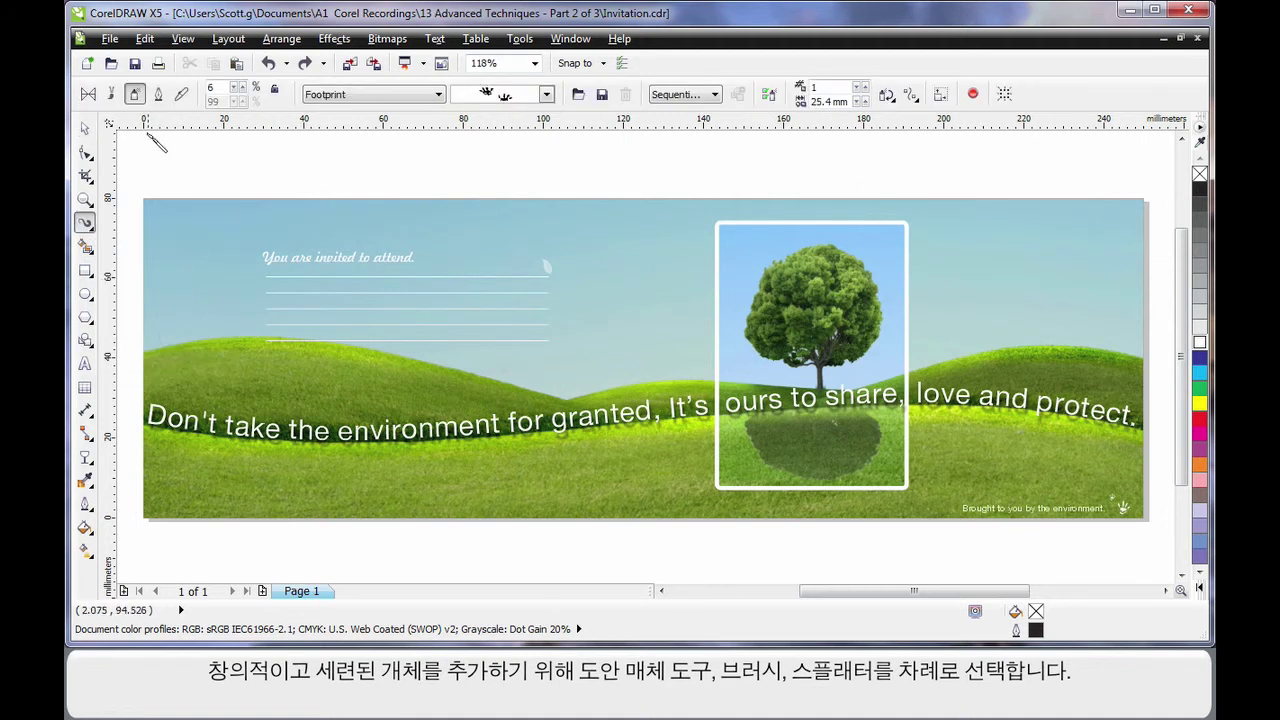
pyautogui.click(111, 95)
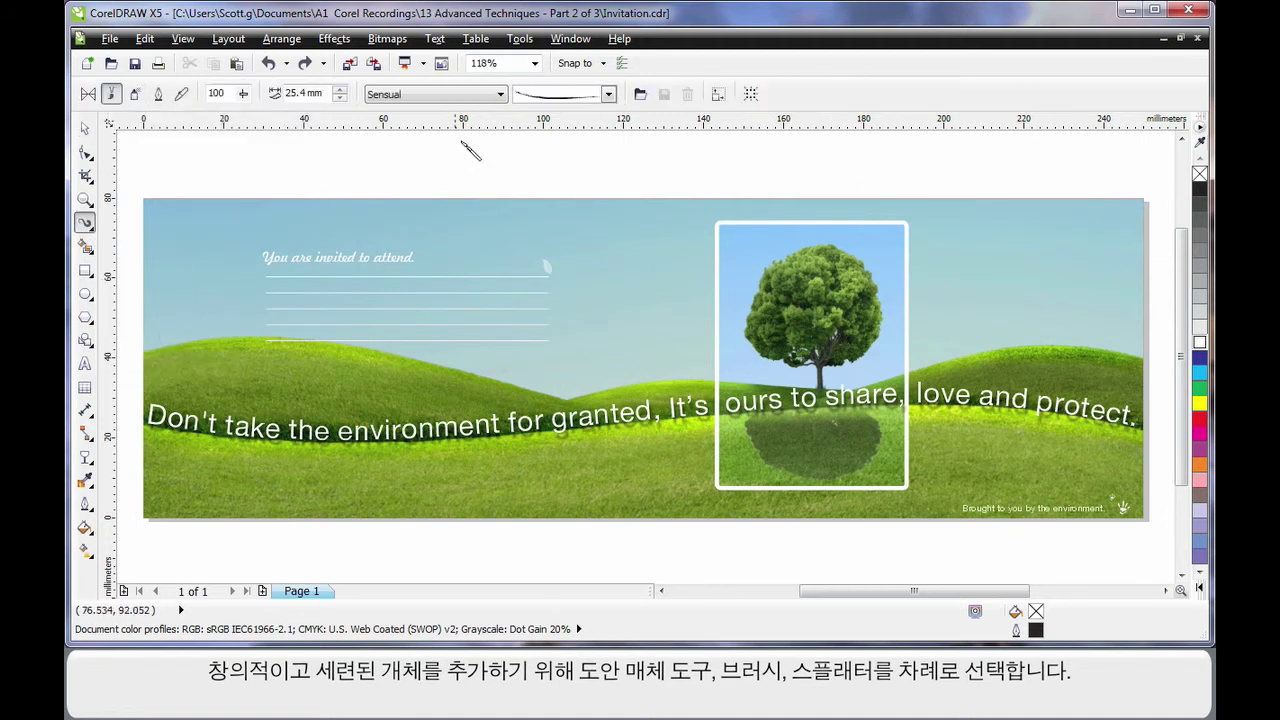
pyautogui.click(498, 95)
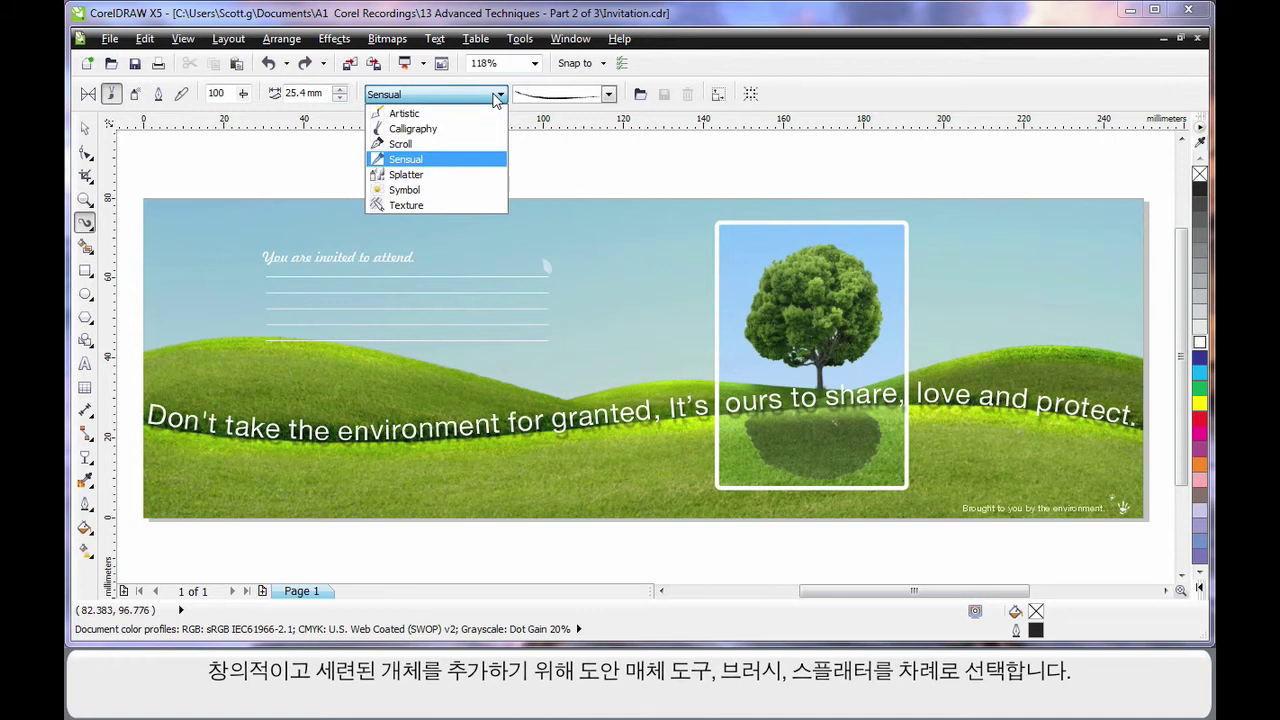
pyautogui.click(461, 181)
pyautogui.click(608, 94)
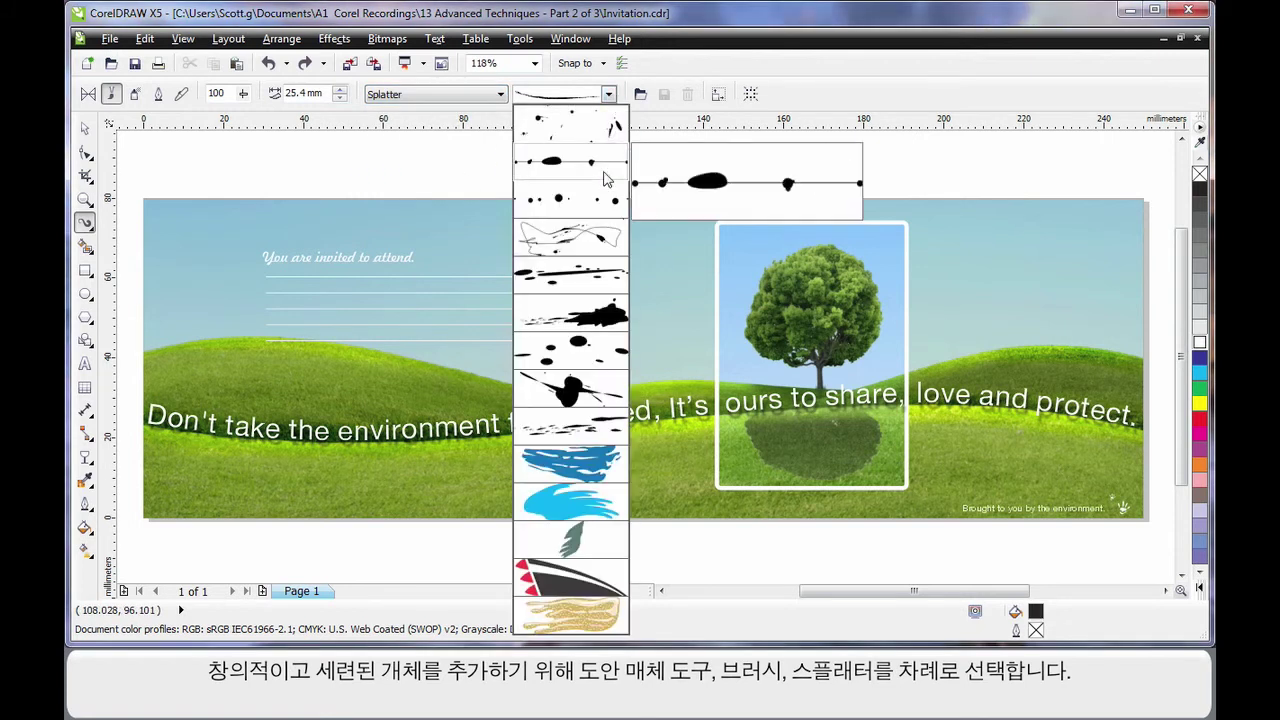
pyautogui.click(604, 318)
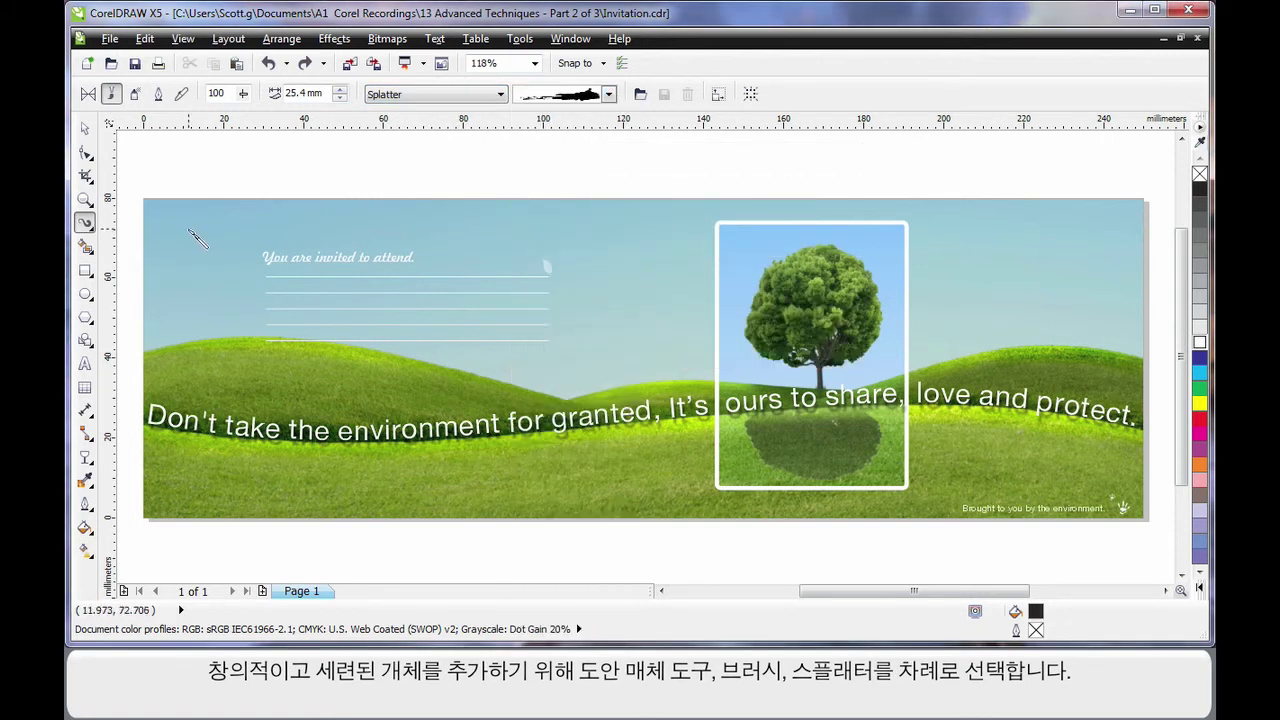
# Step: Paint a splatter stroke over the page's upper-left corner, undoing unwanted attempts until the shape is suitable
pyautogui.moveTo(135, 240); pyautogui.dragTo(212, 200)
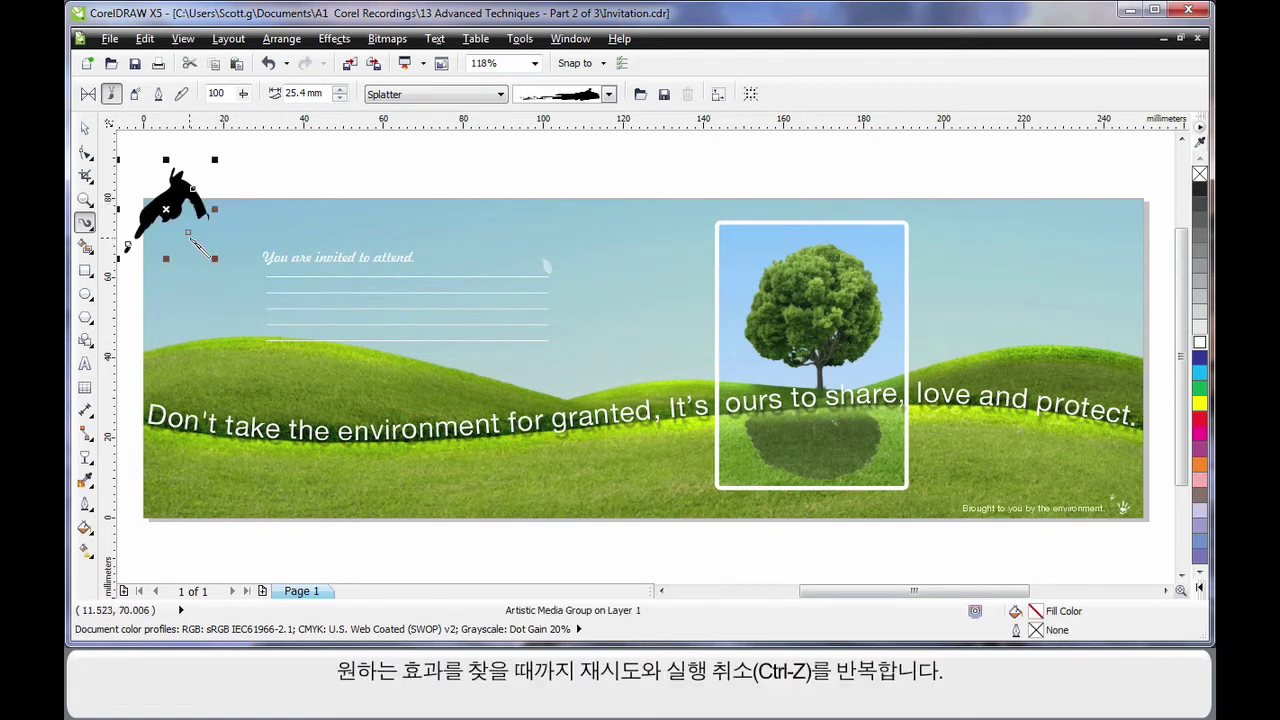
pyautogui.hotkey('ctrl', 'z')
pyautogui.moveTo(194, 237); pyautogui.dragTo(152, 210)
pyautogui.hotkey('ctrl', 'z')
pyautogui.hotkey('ctrl', 'z')
# Step: Move the black splatter onto the page's upper-left corner and rotate it so its pointed tip faces up and right
pyautogui.click(85, 128)
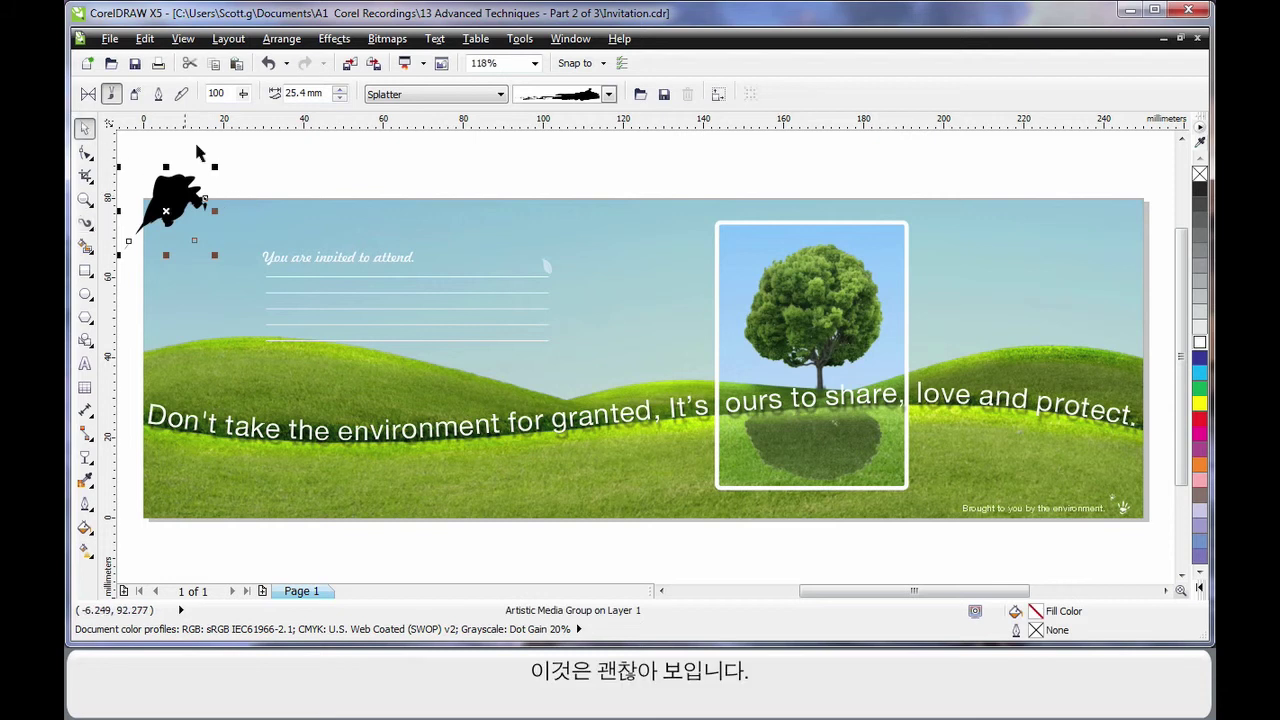
pyautogui.click(164, 212)
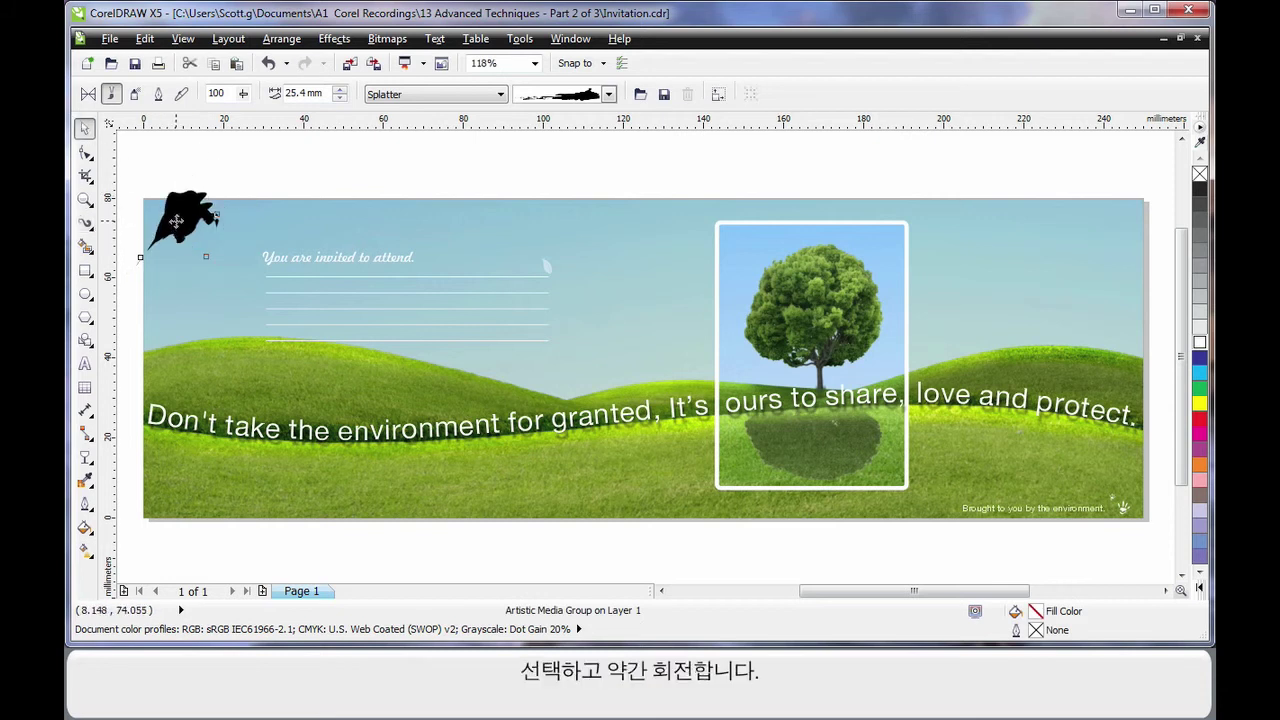
pyautogui.moveTo(237, 188)
pyautogui.mouseDown()
pyautogui.moveTo(237, 214)
pyautogui.moveTo(180, 266)
pyautogui.moveTo(204, 242)
pyautogui.moveTo(189, 228)
pyautogui.mouseUp()
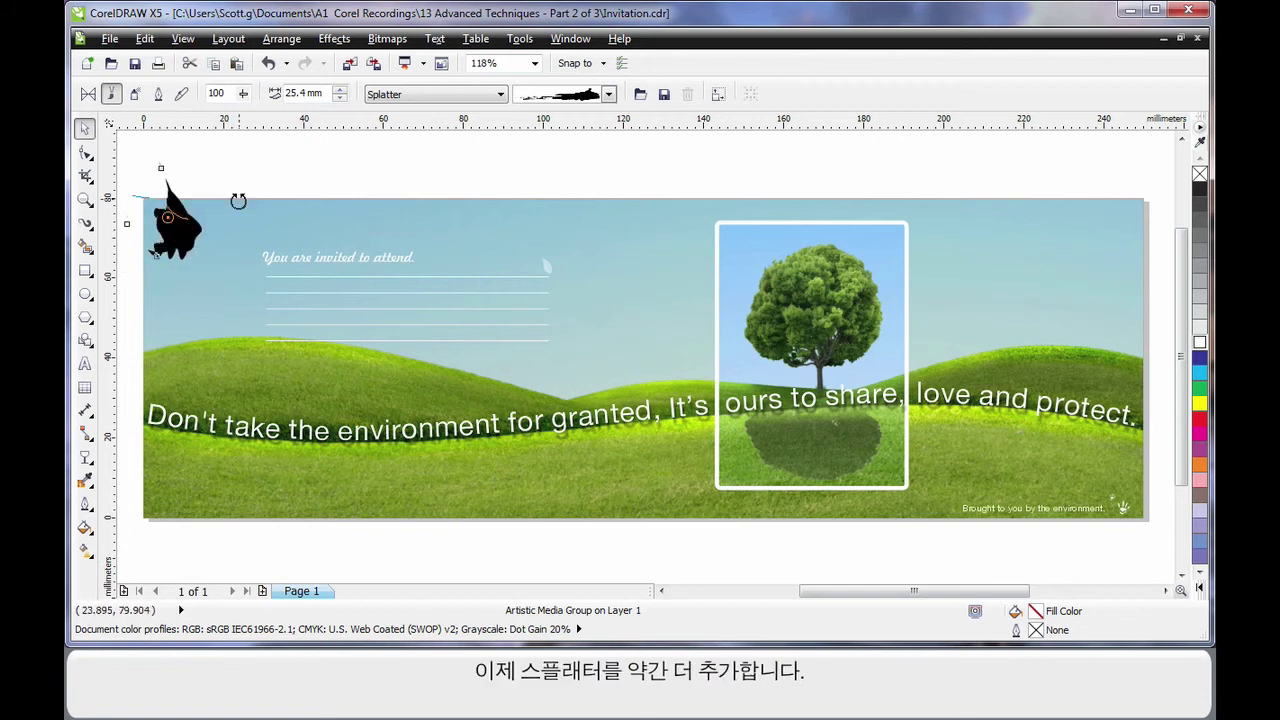
pyautogui.moveTo(200, 182); pyautogui.dragTo(135, 190)
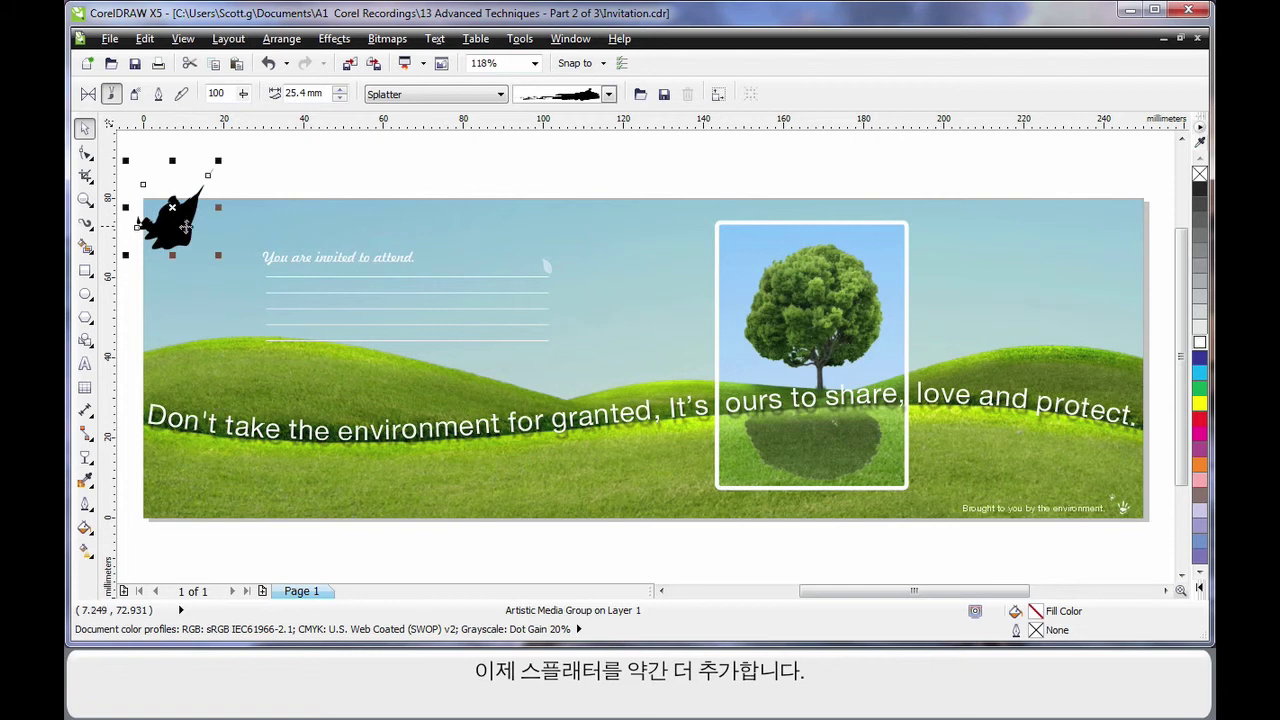
# Step: Paint a second splatter over the first at the page's upper-left corner, using the thin looping black Splatter brush stroke
pyautogui.click(324, 183)
pyautogui.click(89, 226)
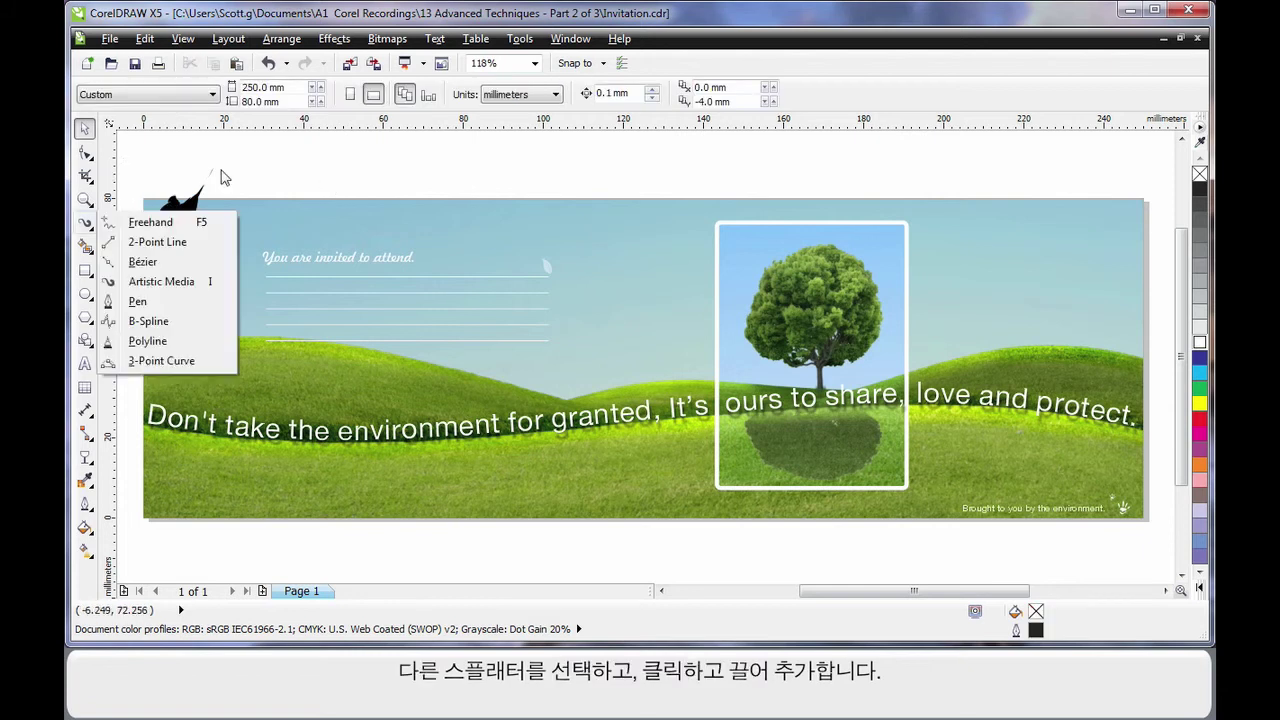
pyautogui.click(160, 281)
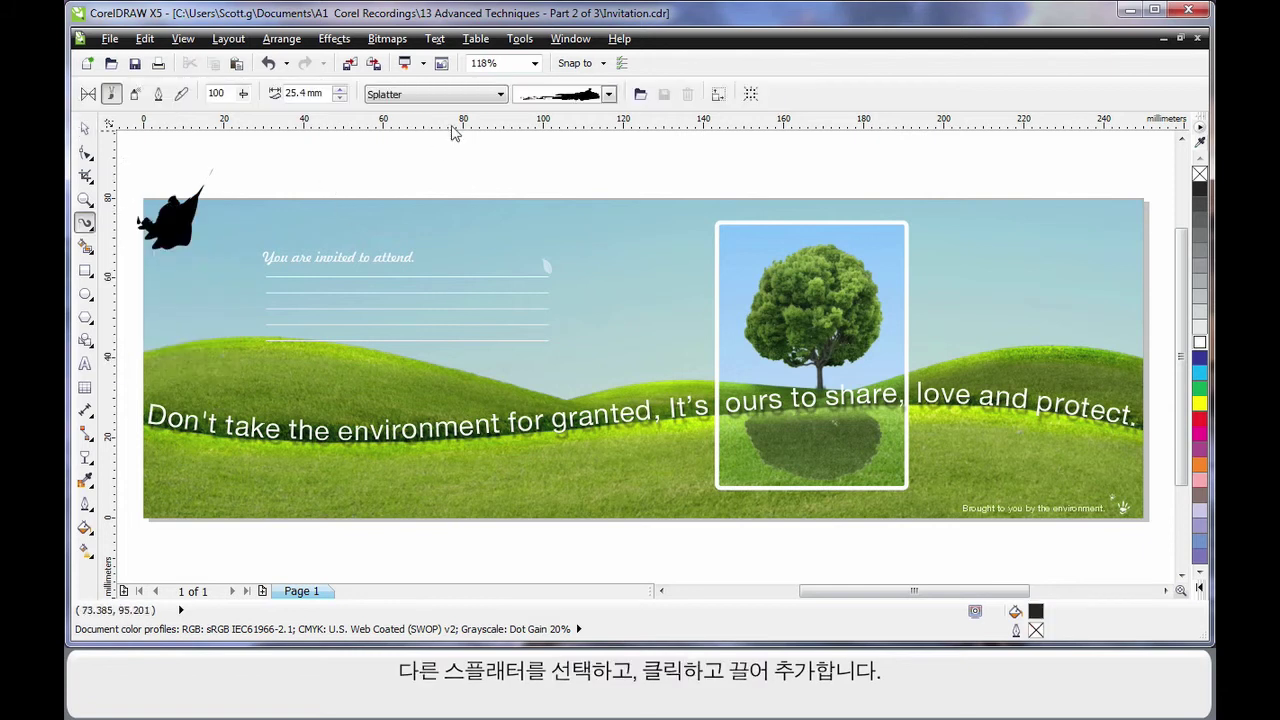
pyautogui.click(608, 95)
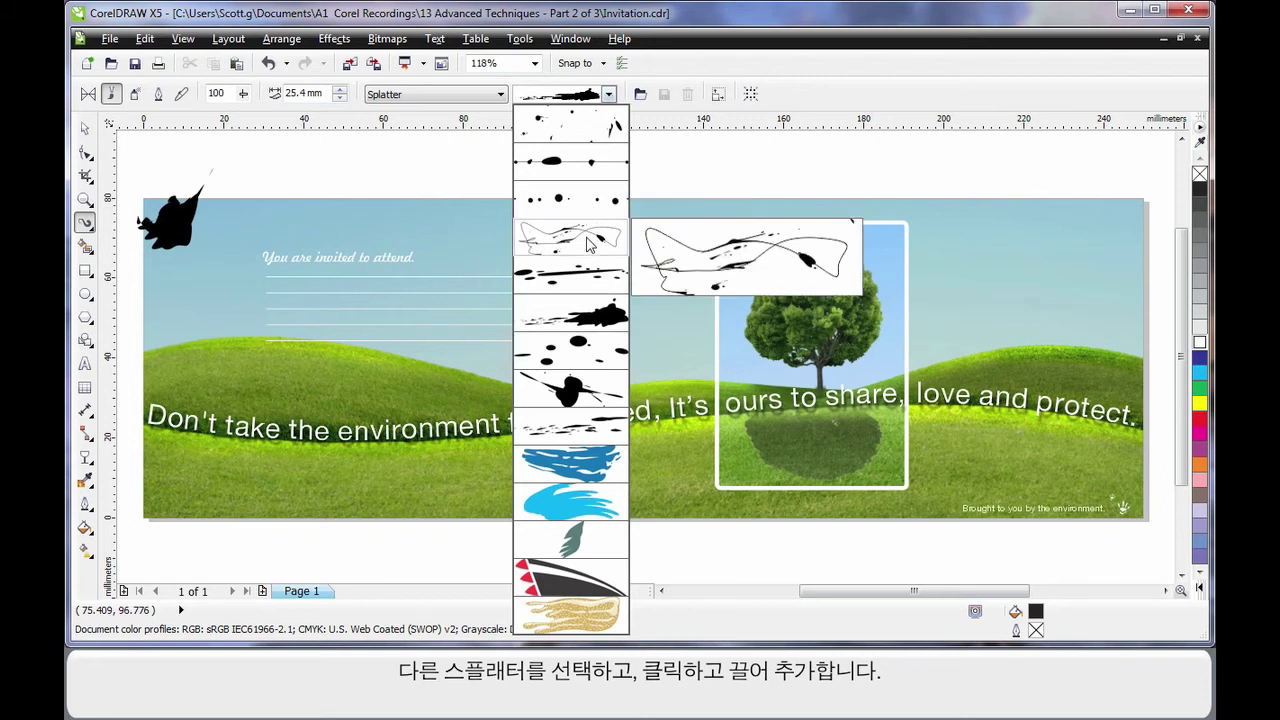
pyautogui.click(590, 244)
pyautogui.moveTo(190, 225)
pyautogui.mouseDown()
pyautogui.moveTo(236, 228)
pyautogui.moveTo(203, 240)
pyautogui.moveTo(186, 280)
pyautogui.moveTo(183, 236)
pyautogui.moveTo(176, 246)
pyautogui.mouseUp()
pyautogui.click(85, 130)
pyautogui.click(273, 162)
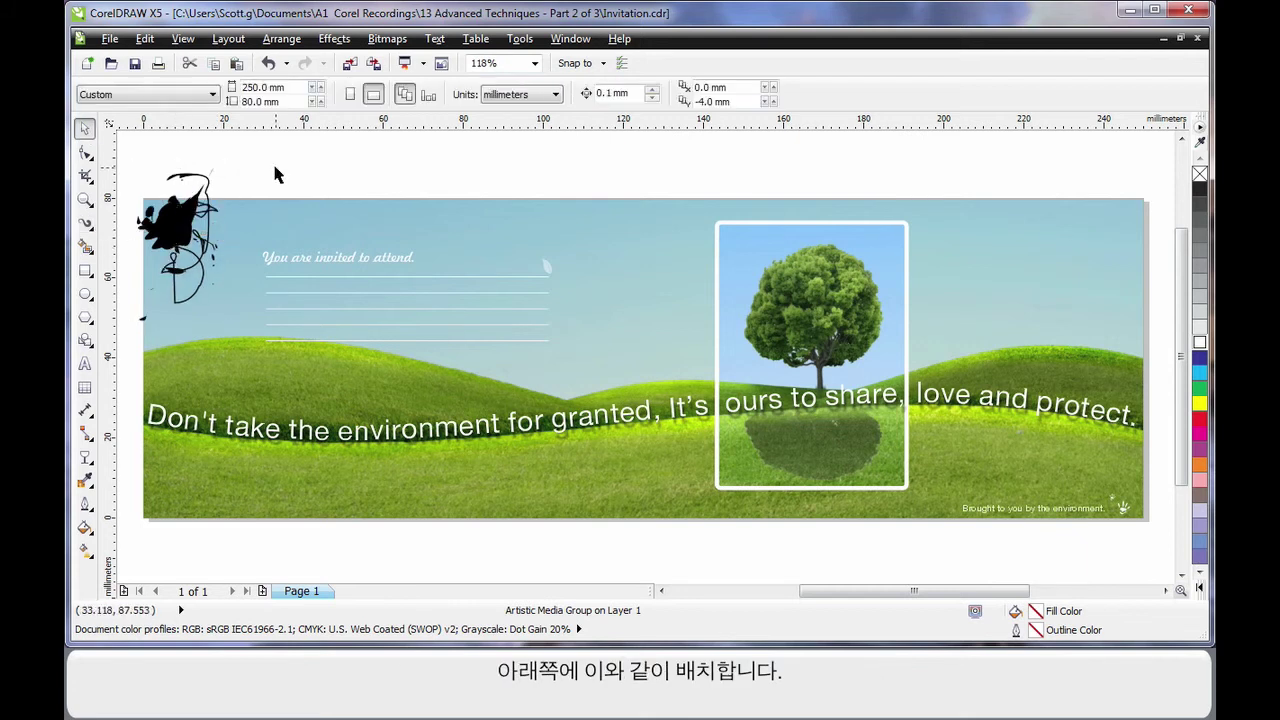
# Step: Give both corner splatters a white fill and white outline, and shift them slightly down and left into the page corner
pyautogui.moveTo(253, 143); pyautogui.dragTo(121, 352)
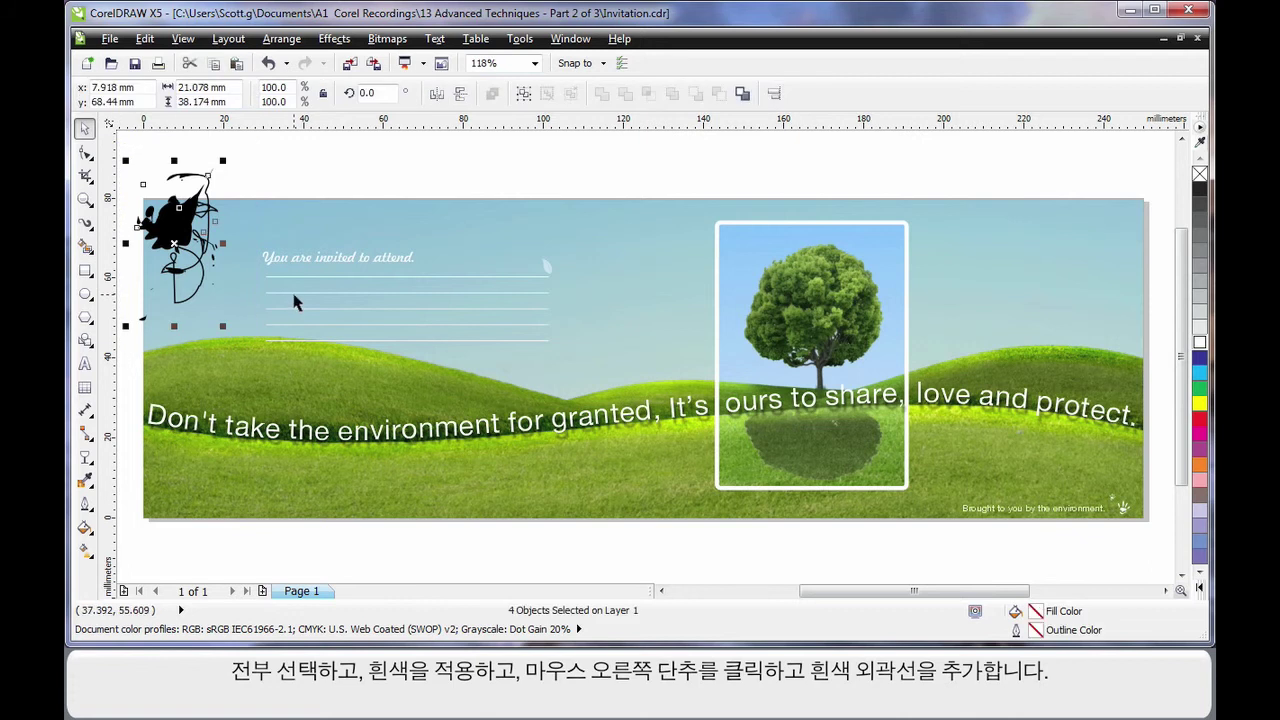
pyautogui.click(1202, 343)
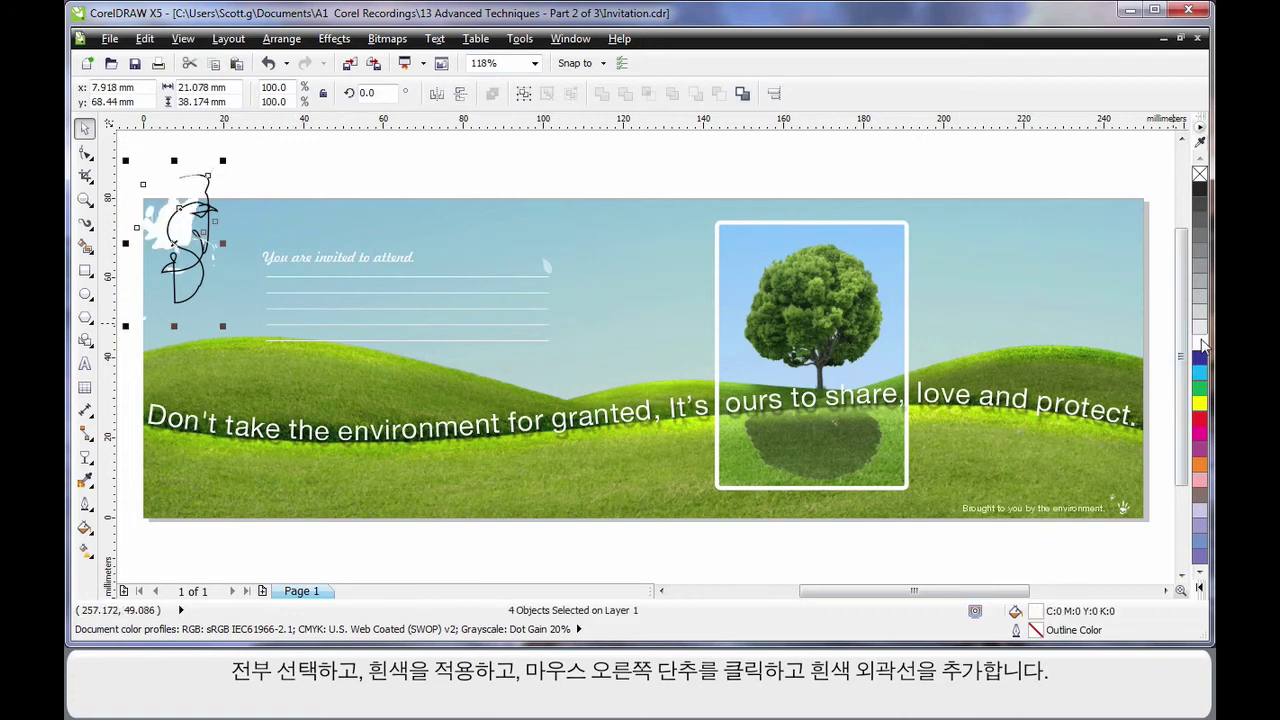
pyautogui.moveTo(194, 238); pyautogui.dragTo(168, 253)
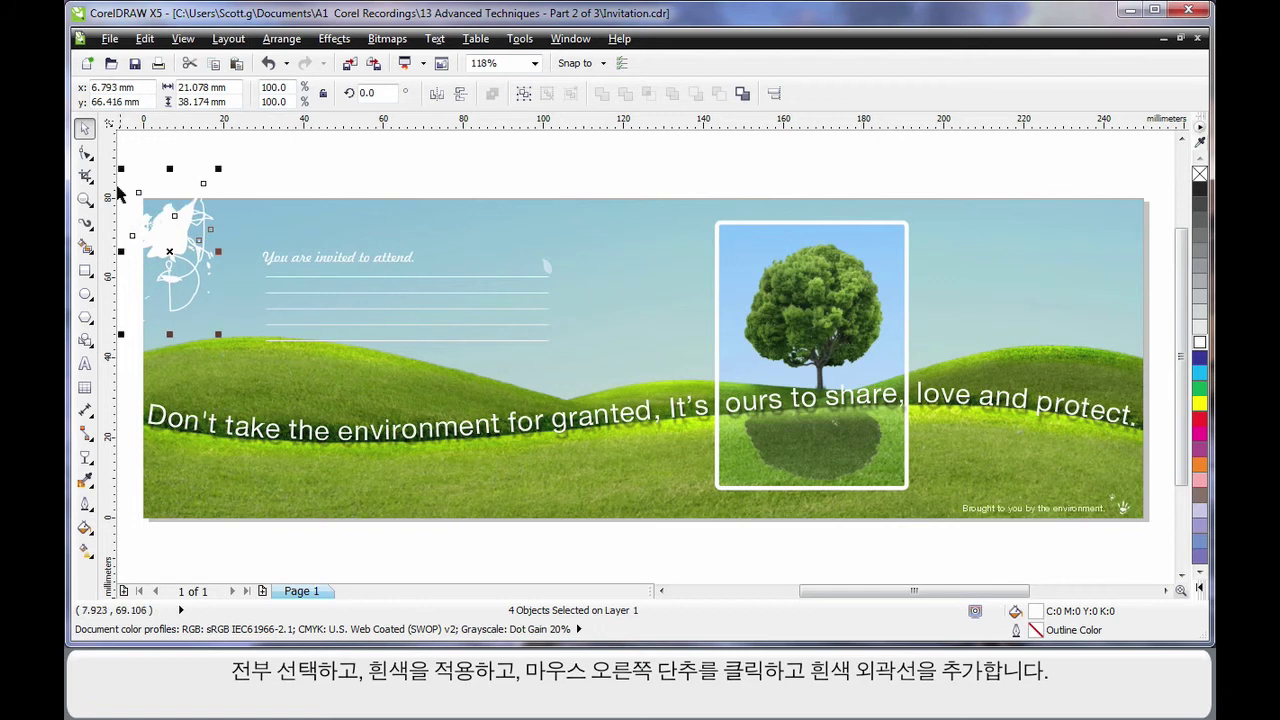
pyautogui.click(362, 165)
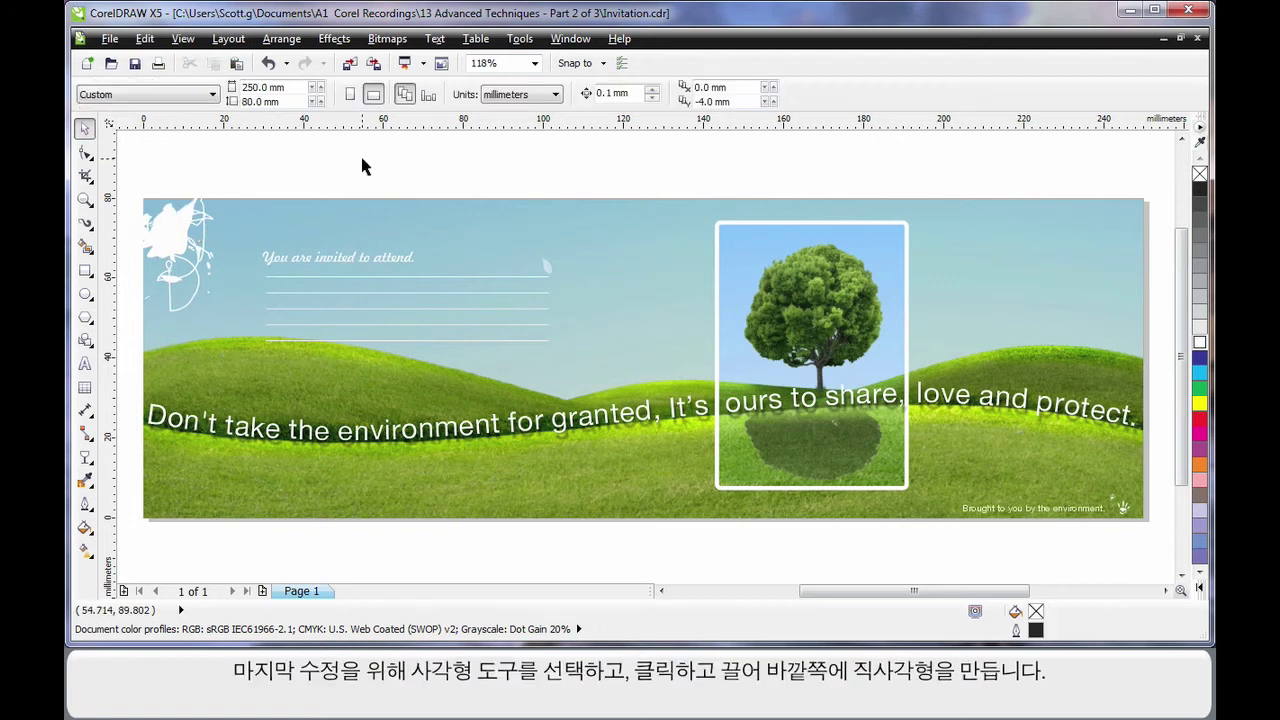
# Step: Draw a rectangle of about 250 × 80 mm covering the whole page and fill it with white
pyautogui.click(85, 272)
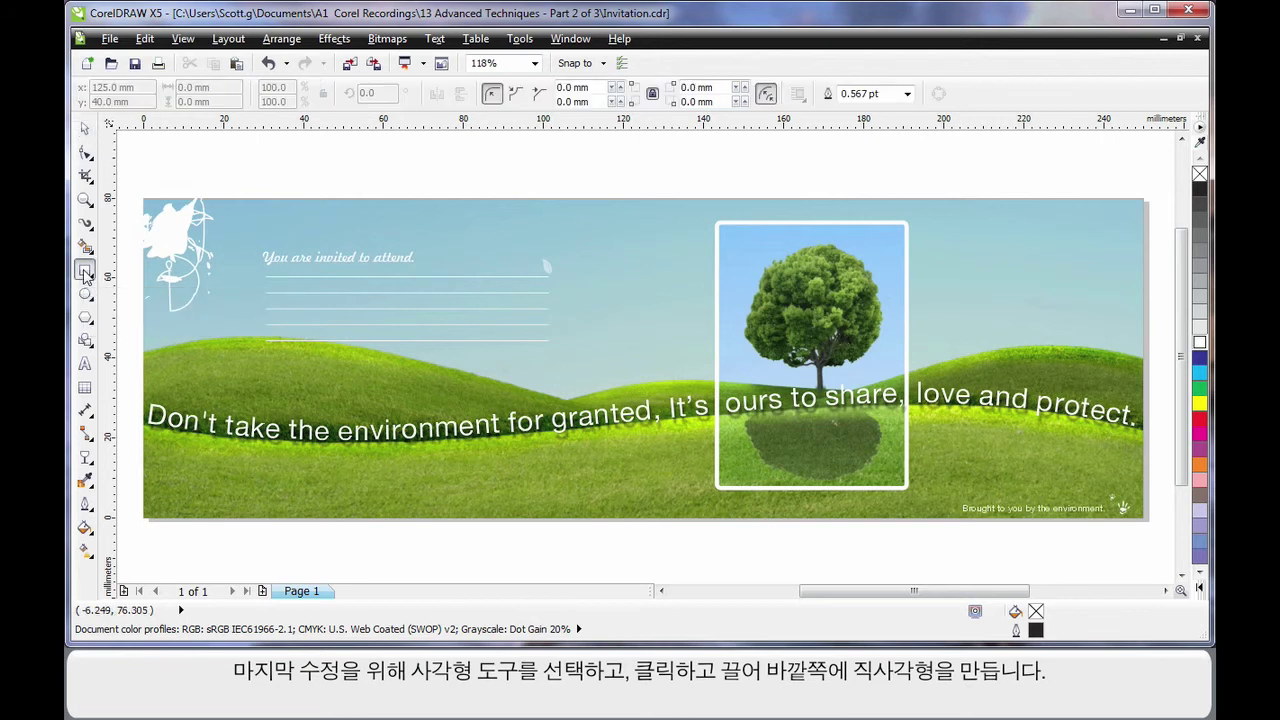
pyautogui.moveTo(143, 197); pyautogui.dragTo(1149, 521)
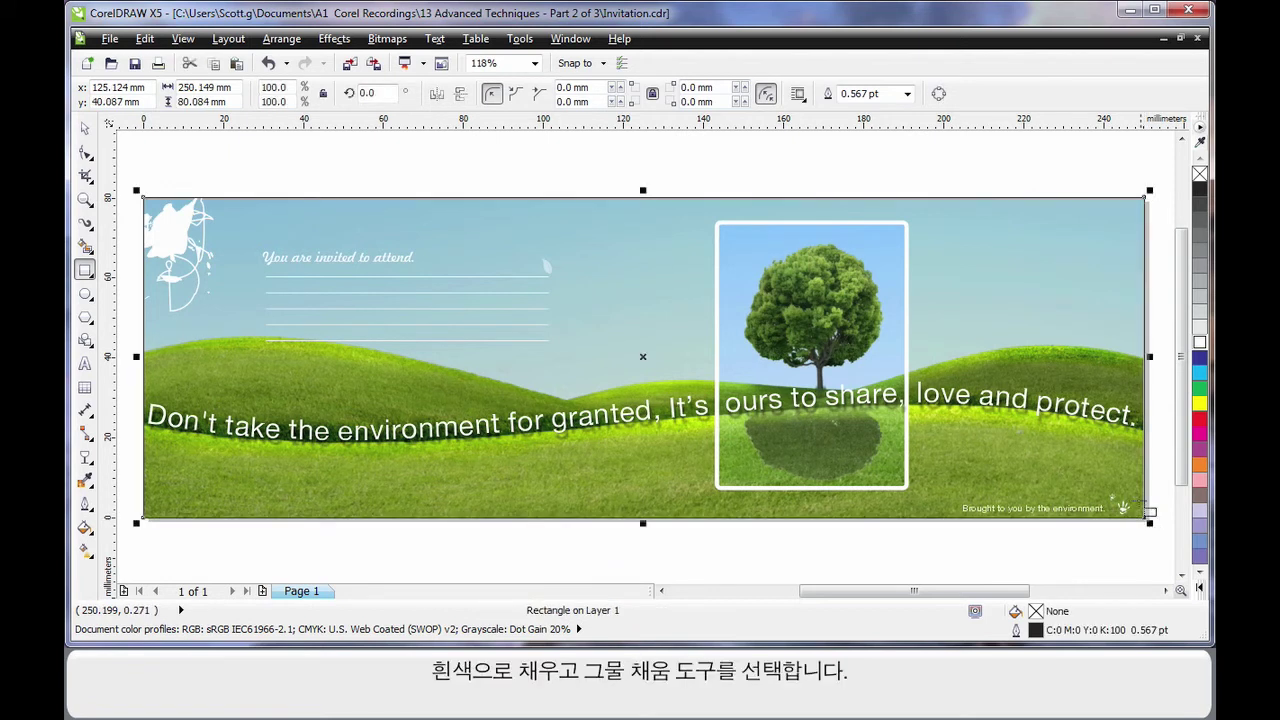
pyautogui.click(1201, 342)
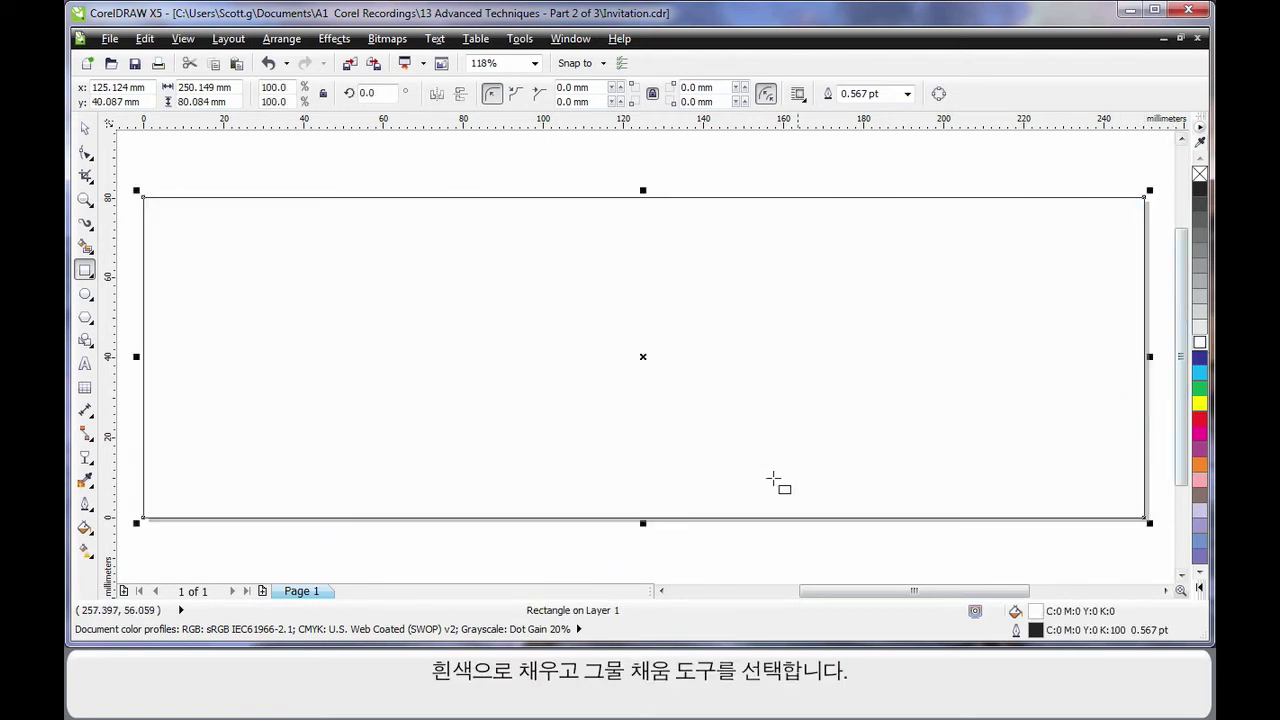
# Step: Apply a mesh fill with a 3 × 3 grid to the white rectangle
pyautogui.click(95, 555)
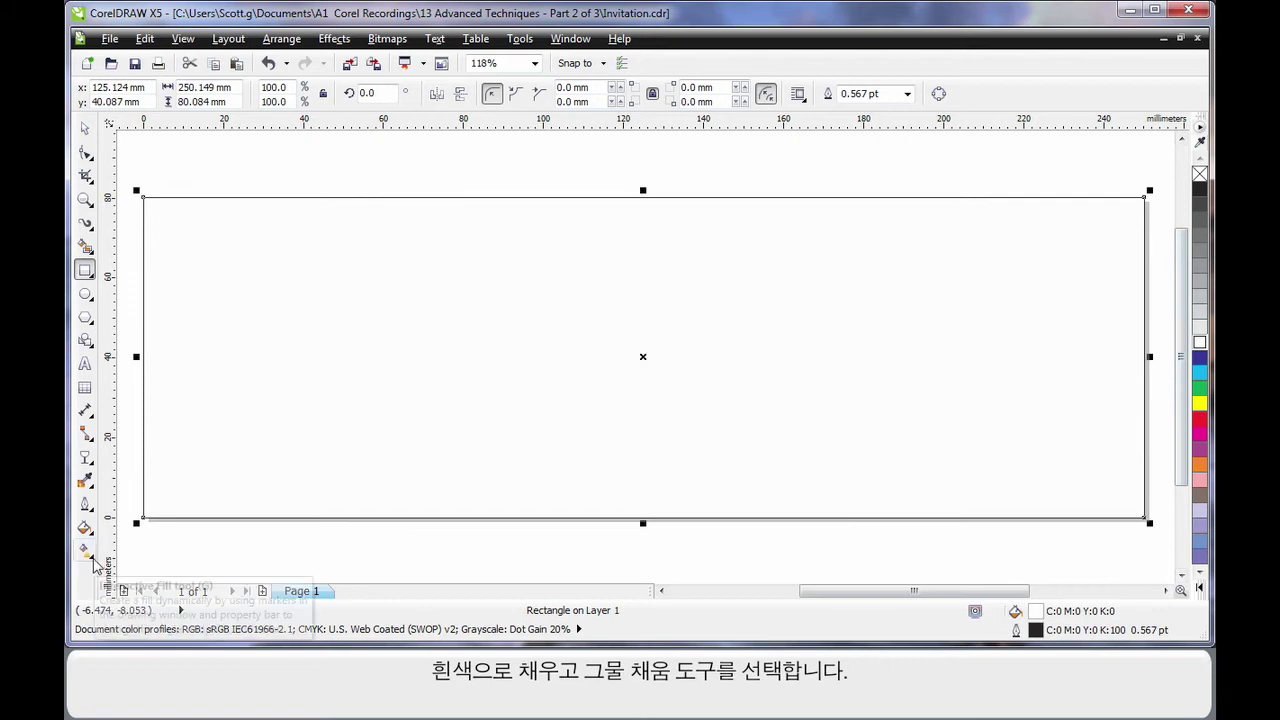
pyautogui.click(150, 569)
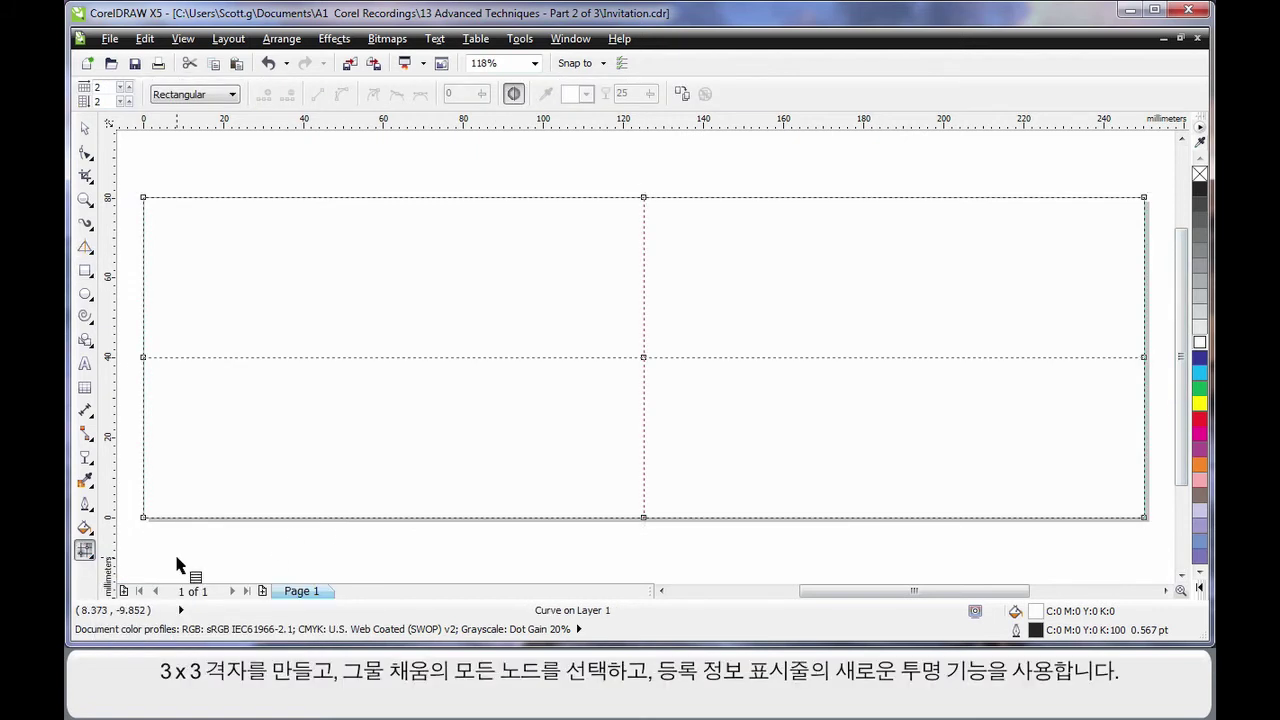
pyautogui.click(125, 97)
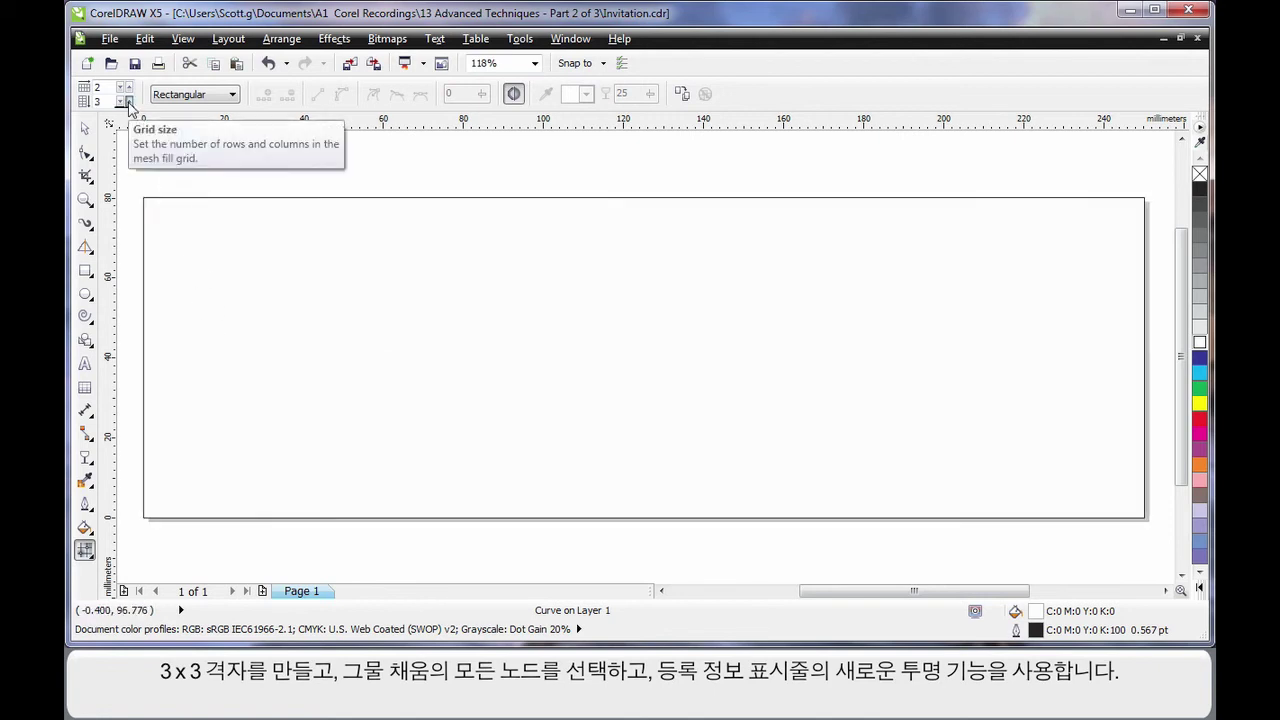
pyautogui.click(126, 86)
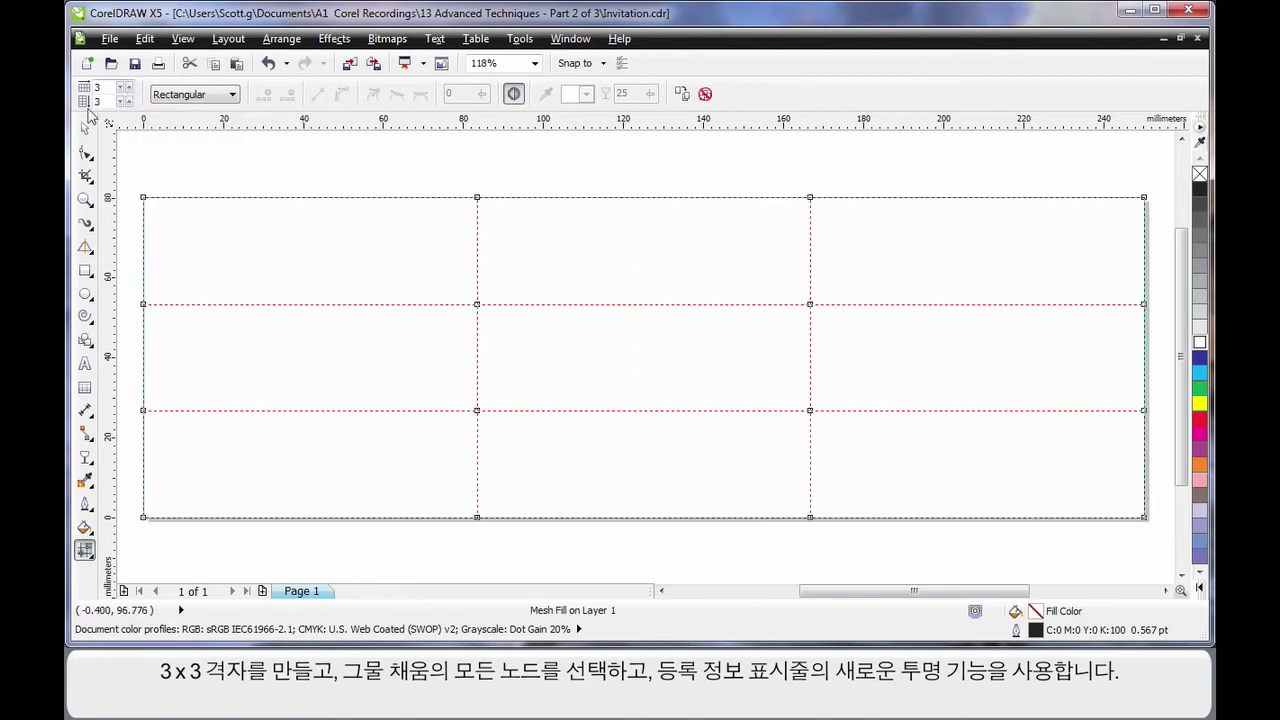
# Step: Set the transparency of all the mesh fill nodes to 75, then clear the node selection
pyautogui.moveTo(127, 176); pyautogui.dragTo(1157, 549)
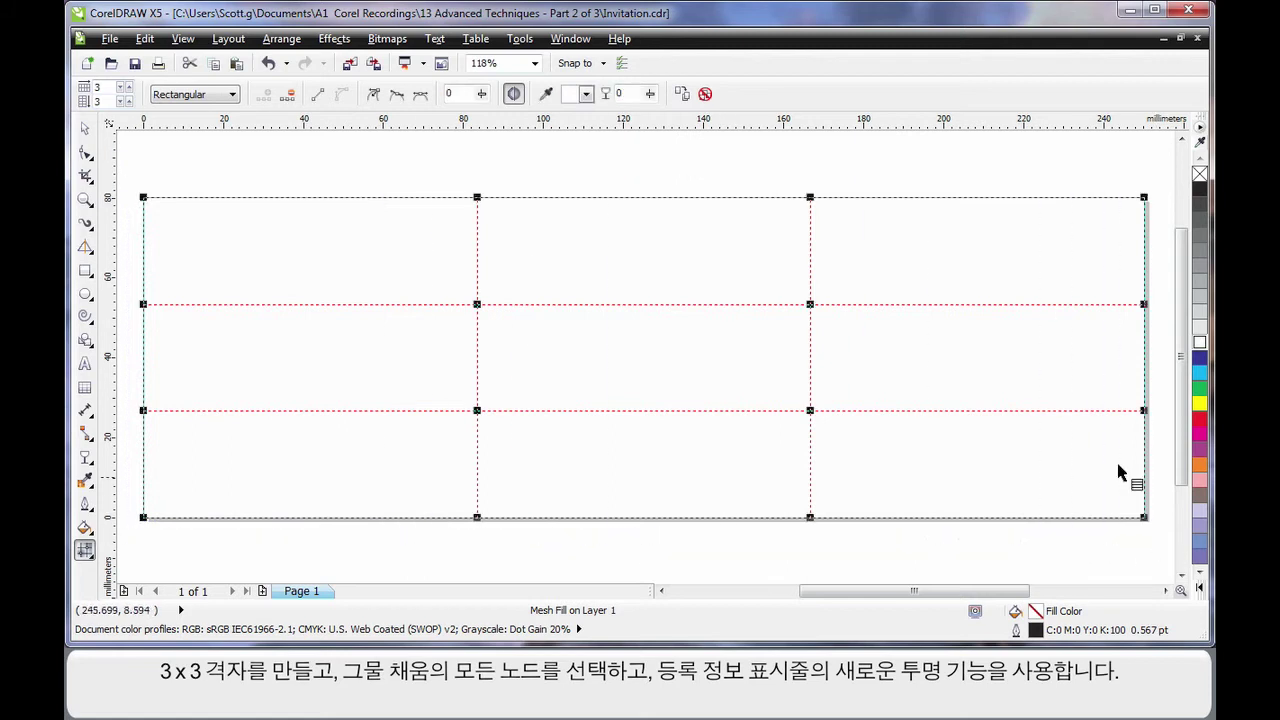
pyautogui.click(650, 95)
pyautogui.moveTo(656, 118); pyautogui.dragTo(714, 126)
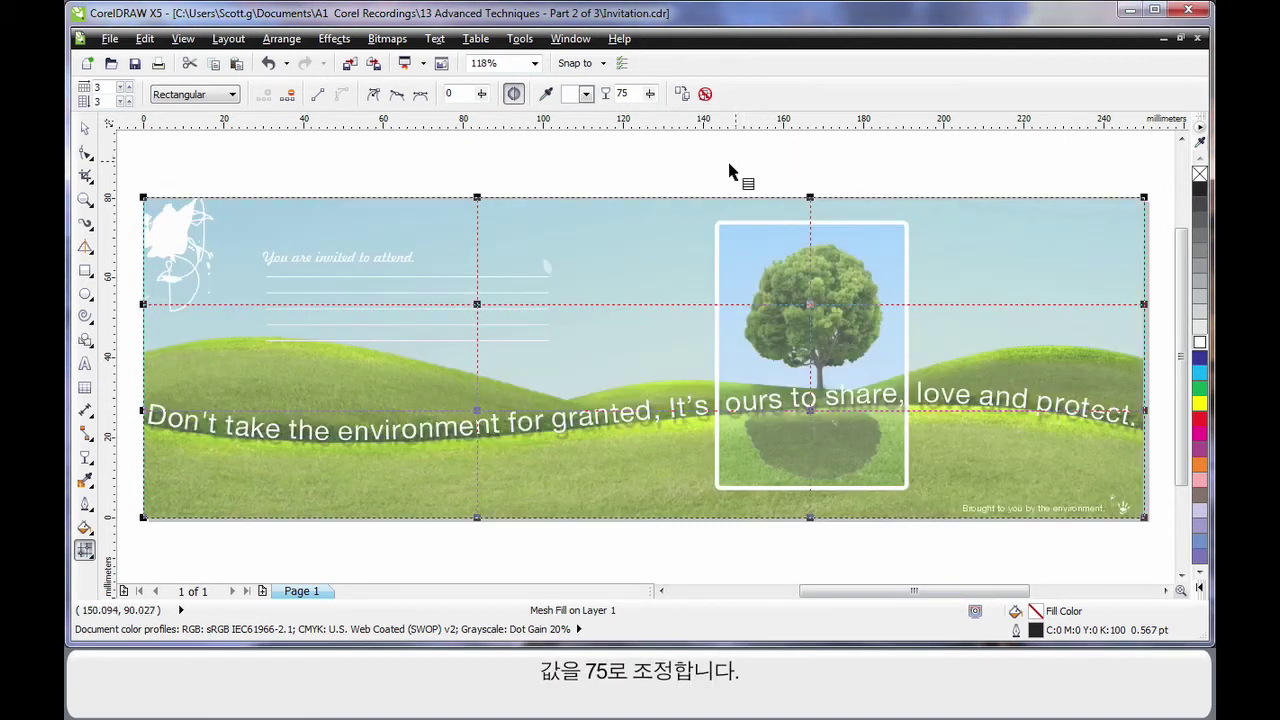
pyautogui.click(575, 174)
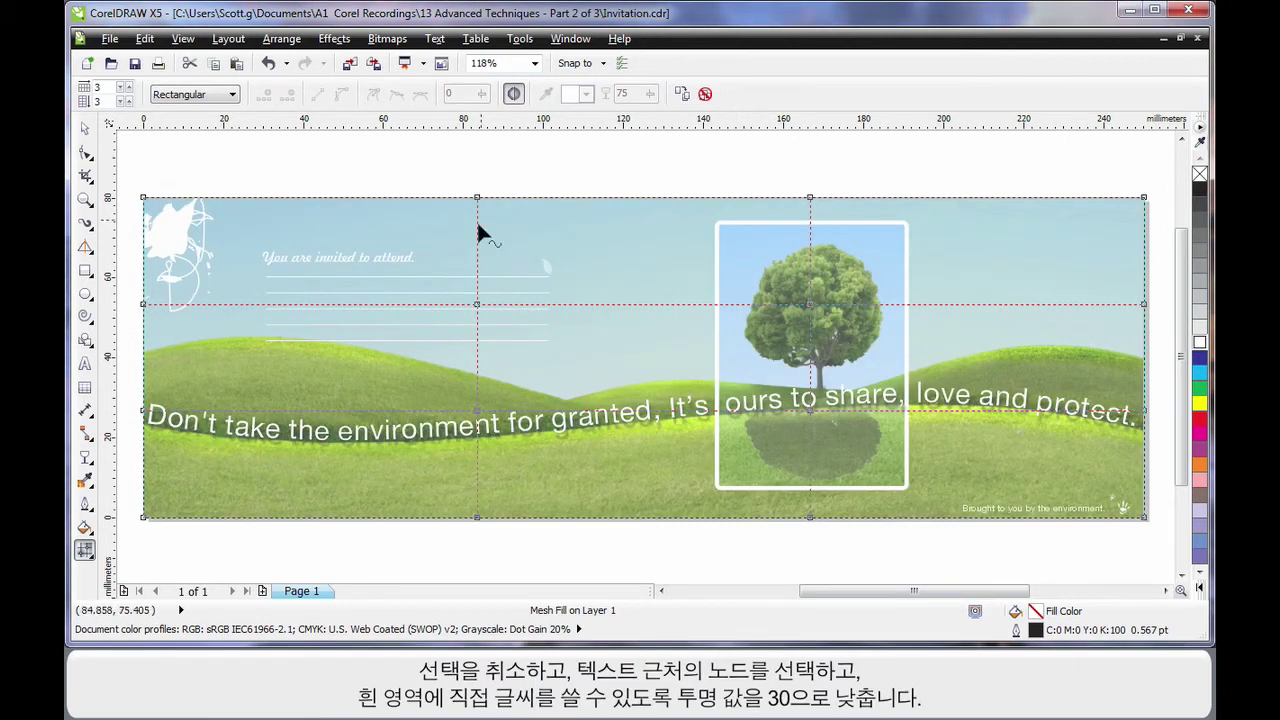
# Step: Set the transparency of the mesh node beside the invitation writing lines to 30 and deselect the mesh
pyautogui.click(477, 306)
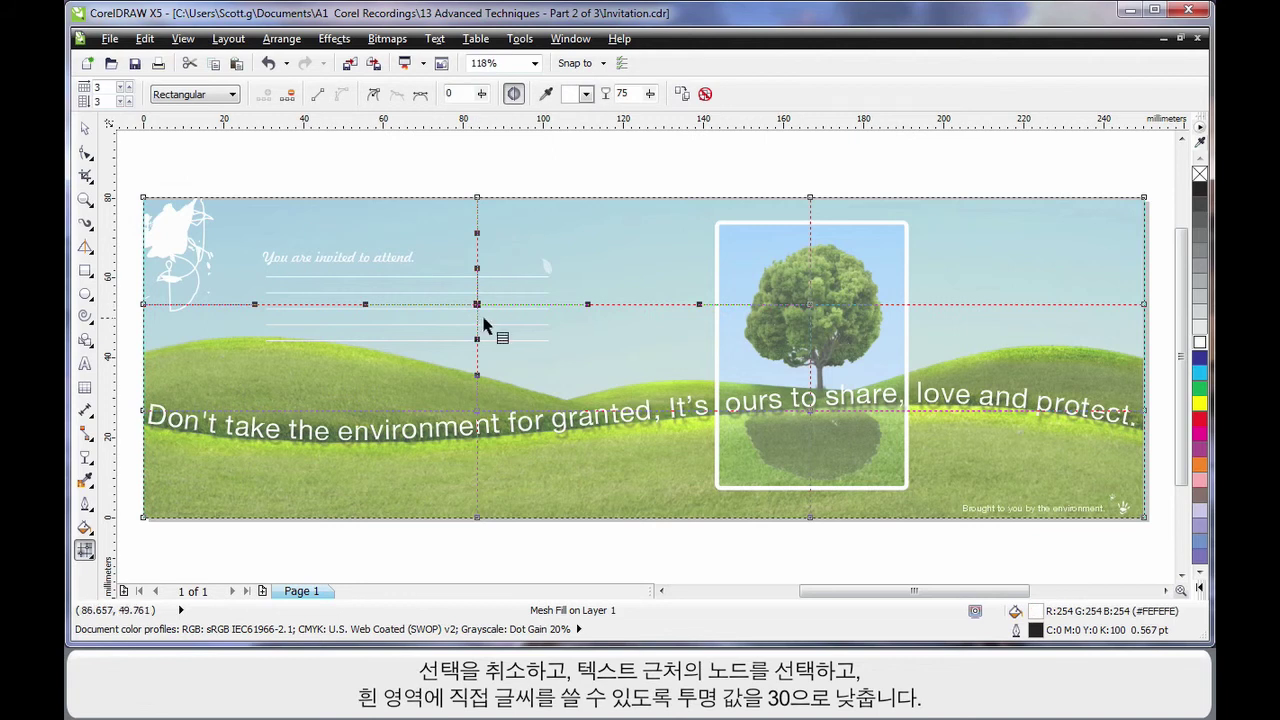
pyautogui.click(650, 93)
pyautogui.moveTo(650, 120); pyautogui.dragTo(617, 128)
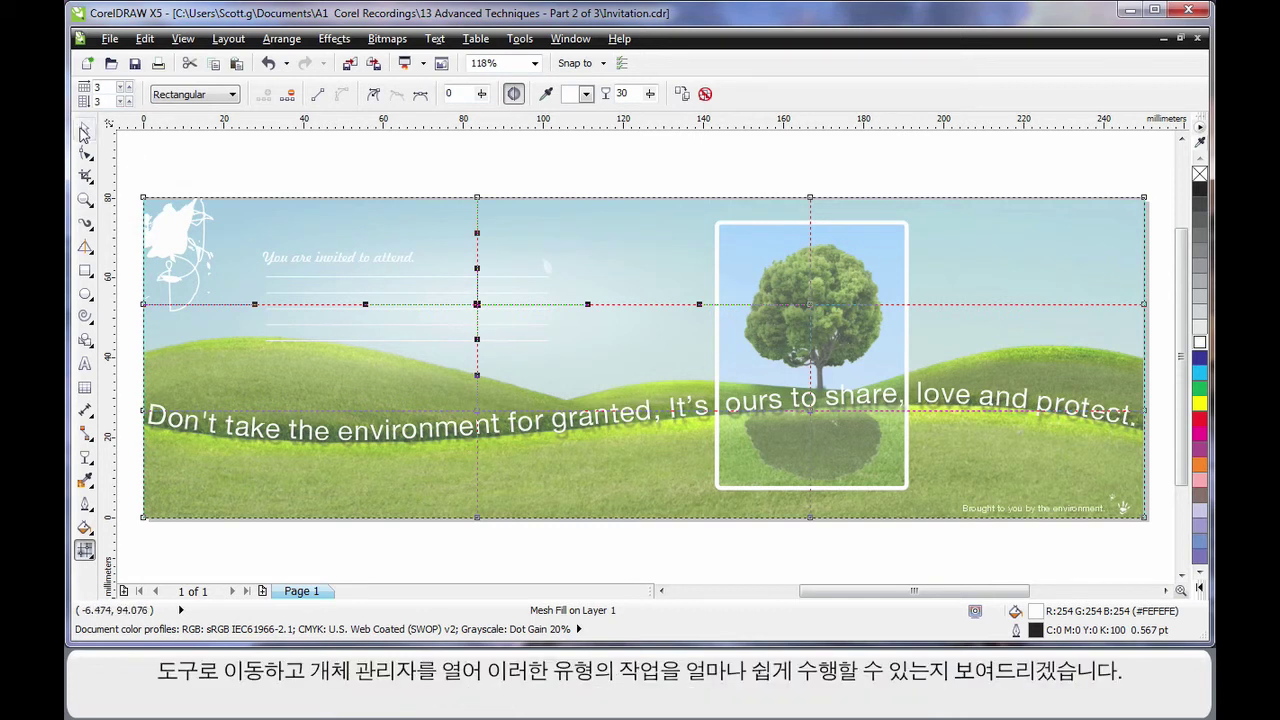
pyautogui.click(85, 128)
pyautogui.click(202, 150)
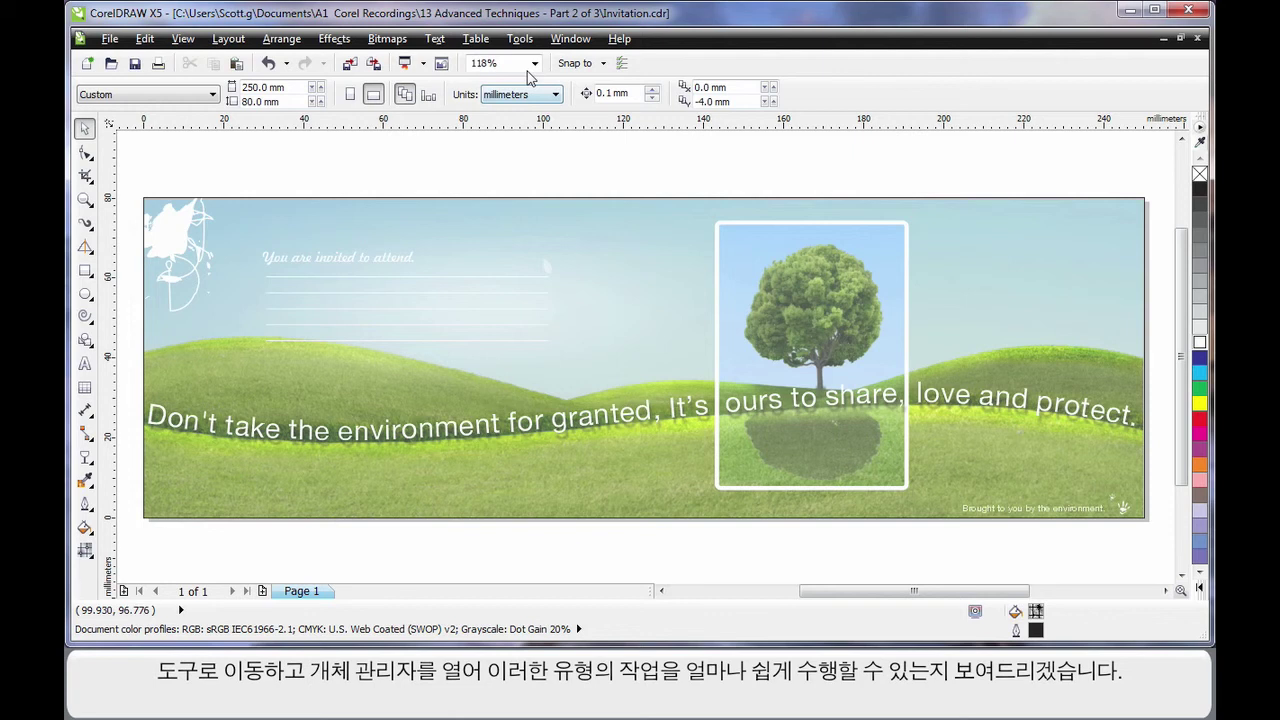
# Step: Show the Object Manager and expand Layer 1 to list its objects
pyautogui.click(520, 39)
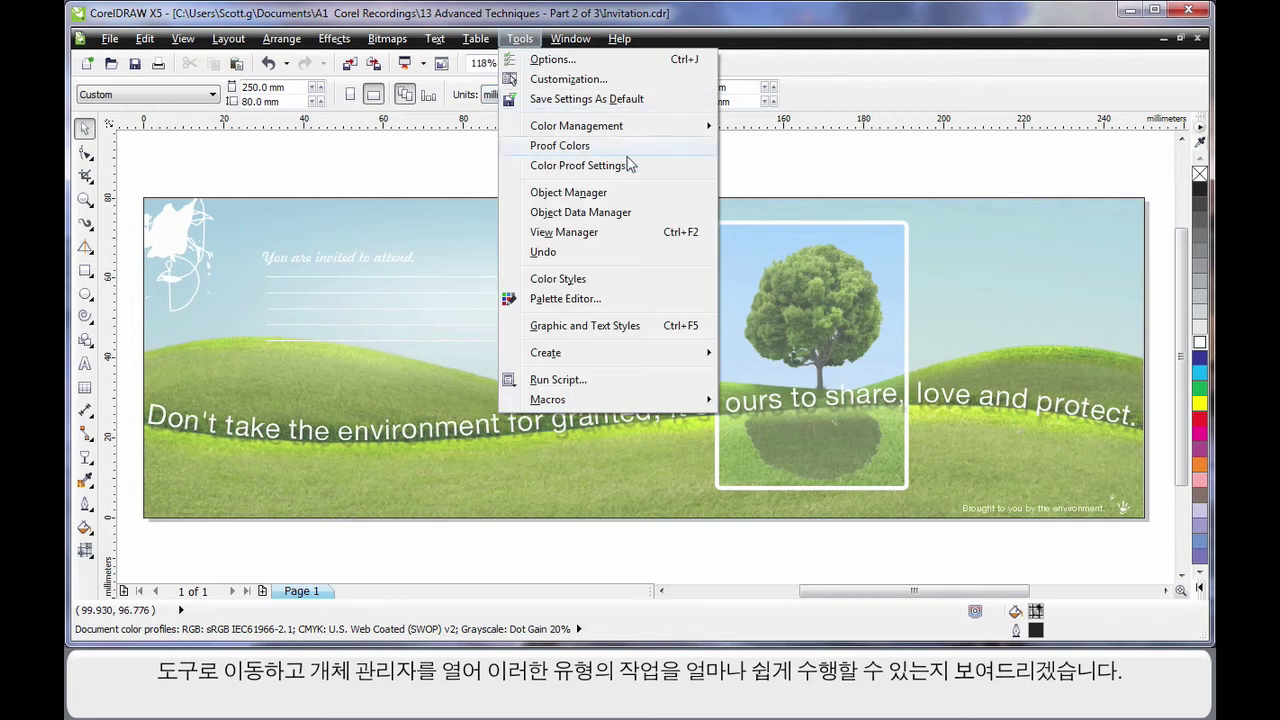
pyautogui.click(568, 193)
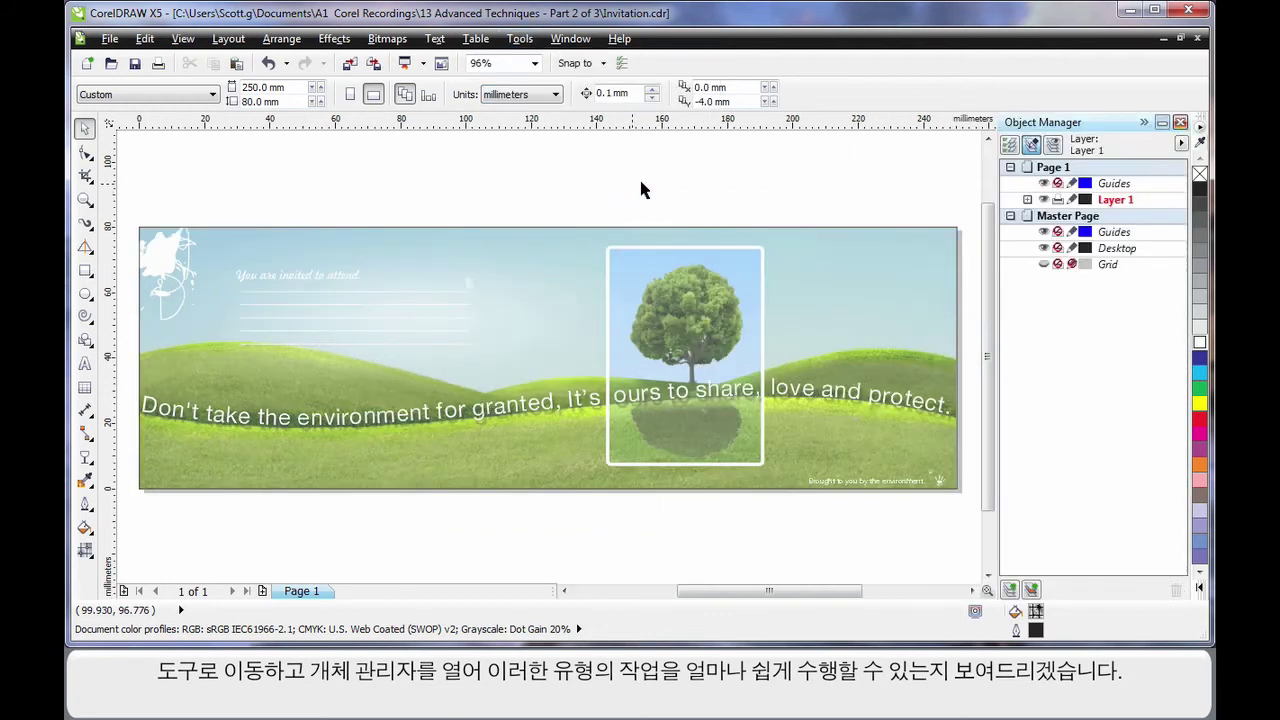
pyautogui.click(1028, 200)
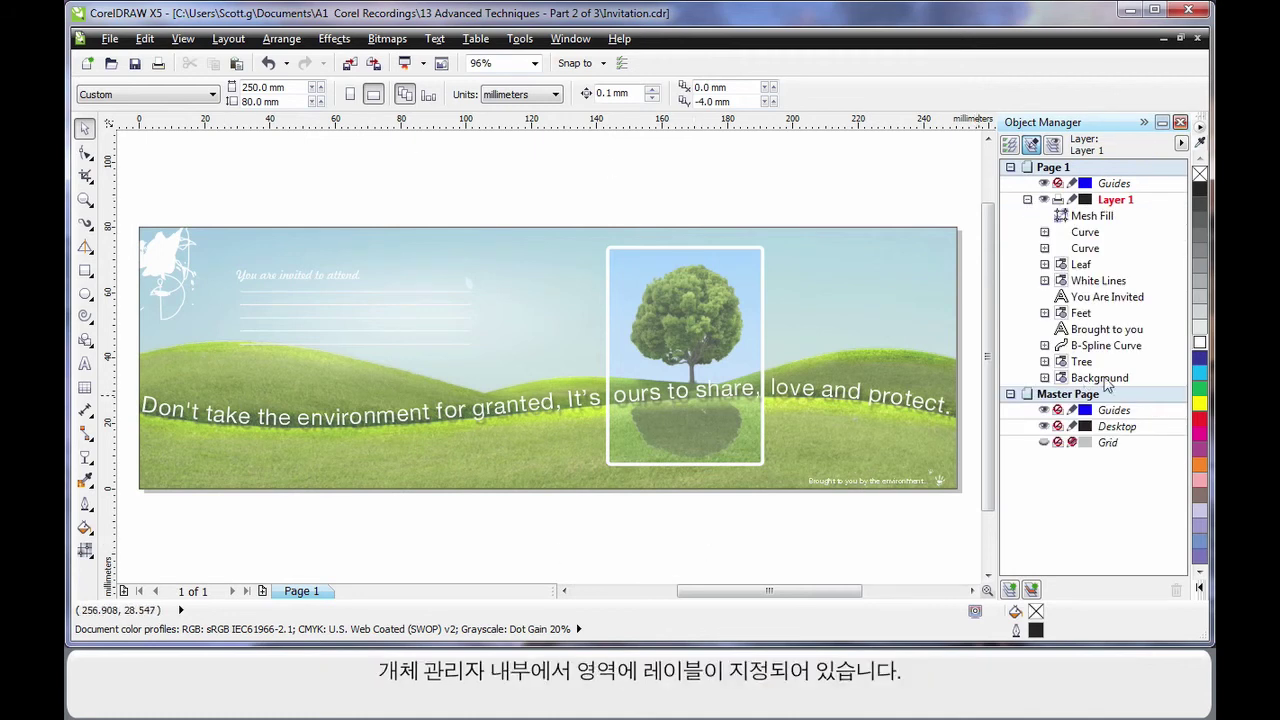
# Step: Group the two splatter curves listed on Layer 1 and name the group Splatter
pyautogui.click(1088, 233)
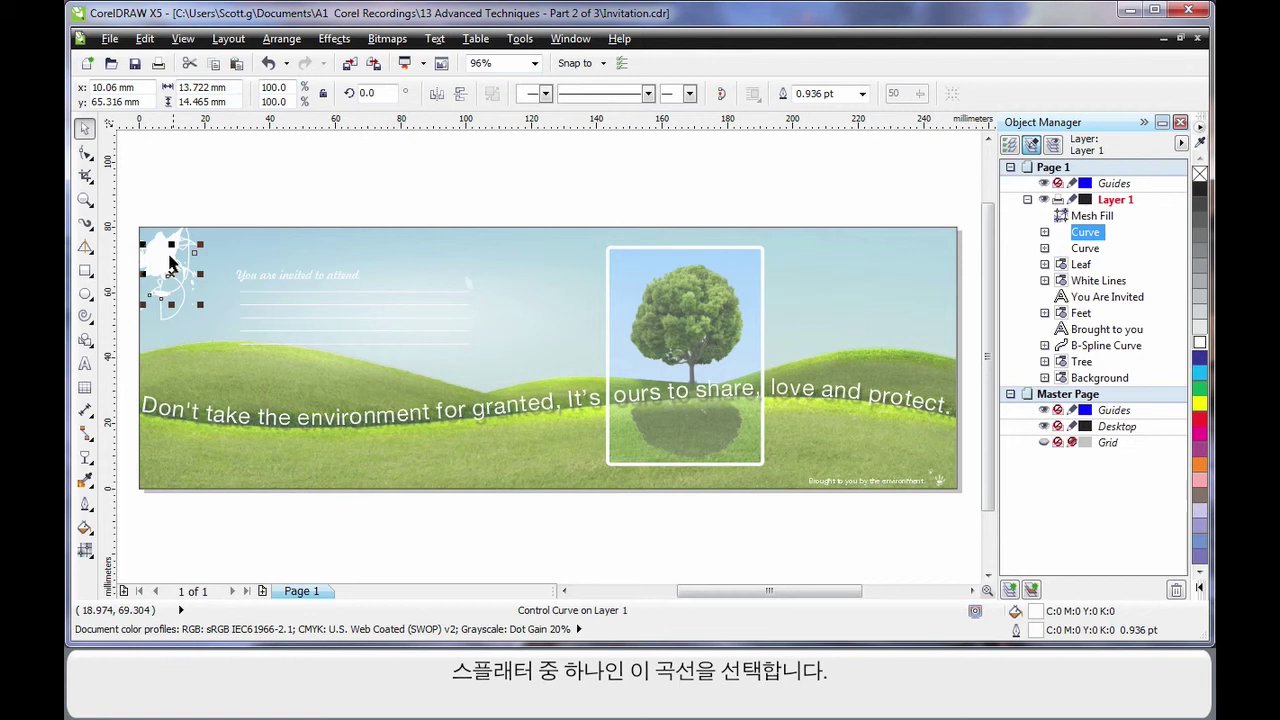
pyautogui.click(1088, 249)
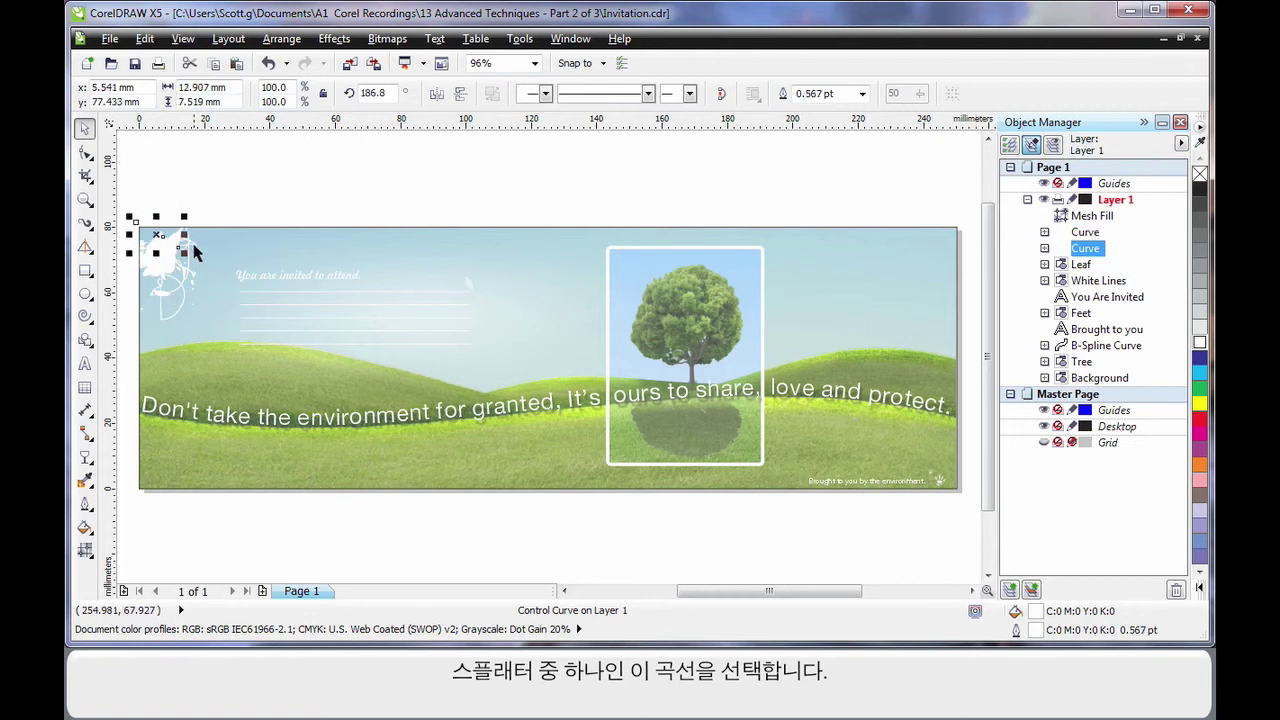
pyautogui.keyDown('ctrl'); pyautogui.click(1088, 235); pyautogui.keyUp('ctrl')
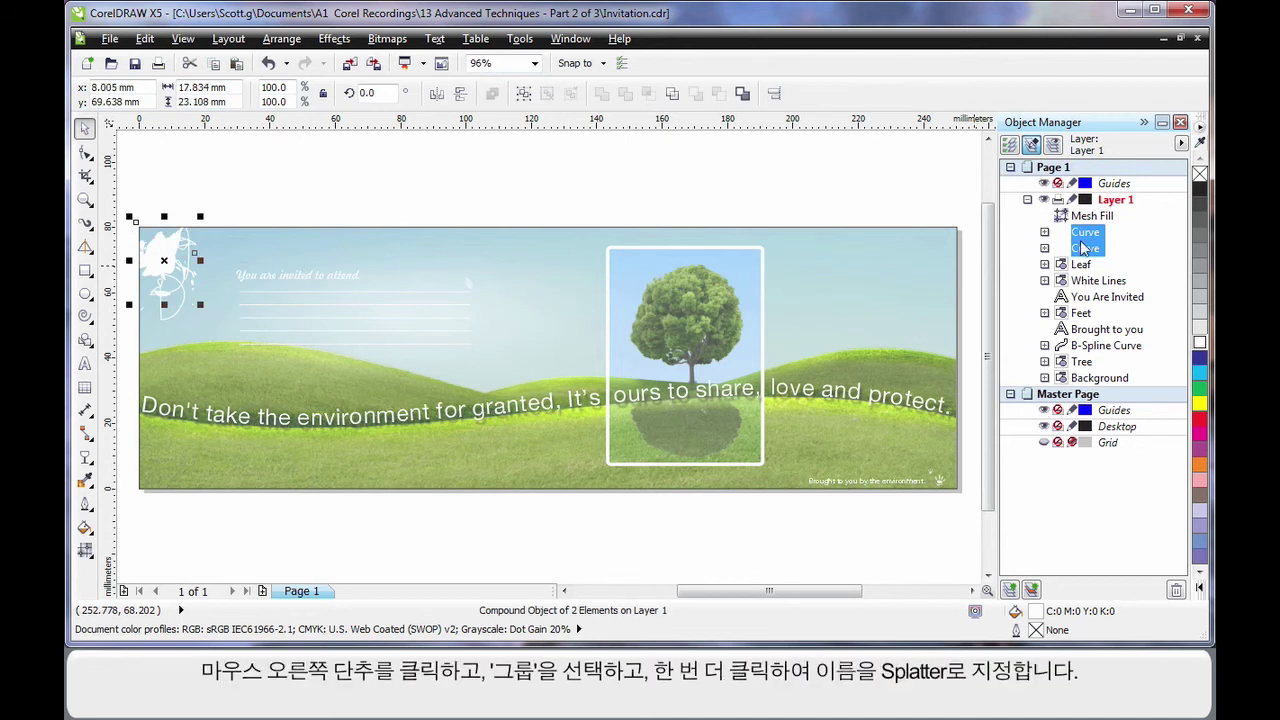
pyautogui.rightClick(1084, 247)
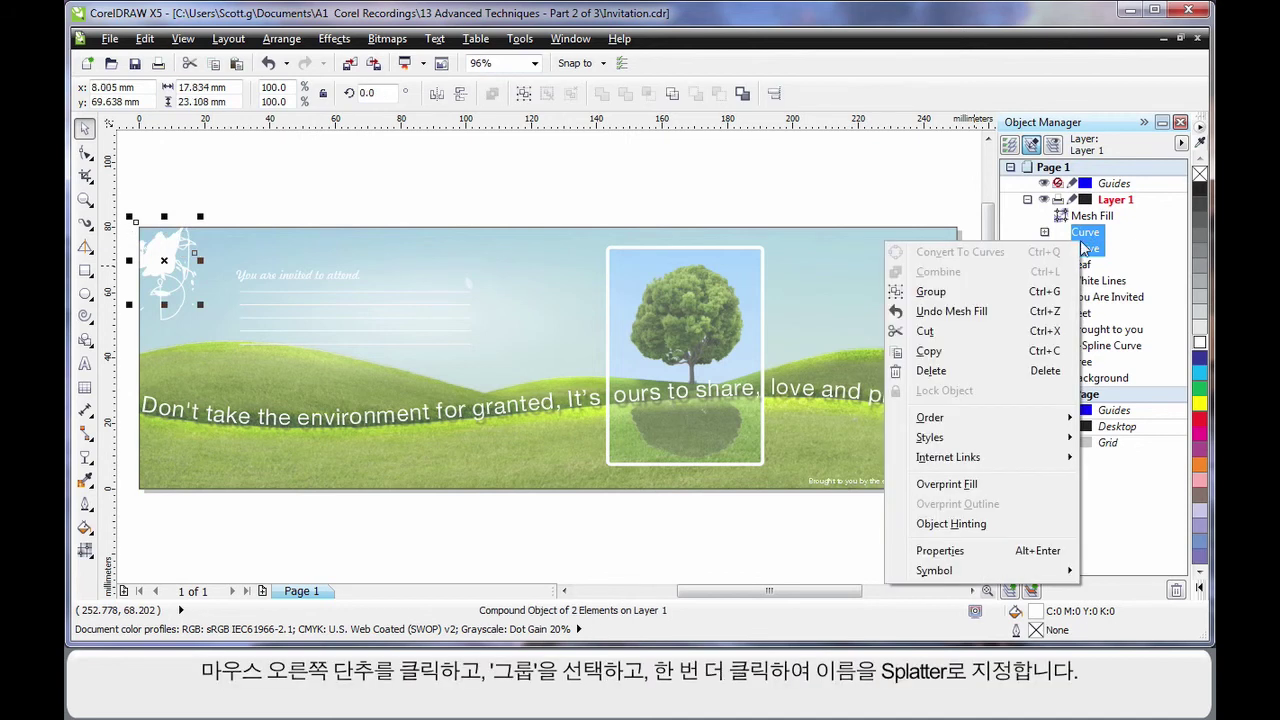
pyautogui.click(931, 292)
pyautogui.click(1158, 236)
pyautogui.write('Splatter')
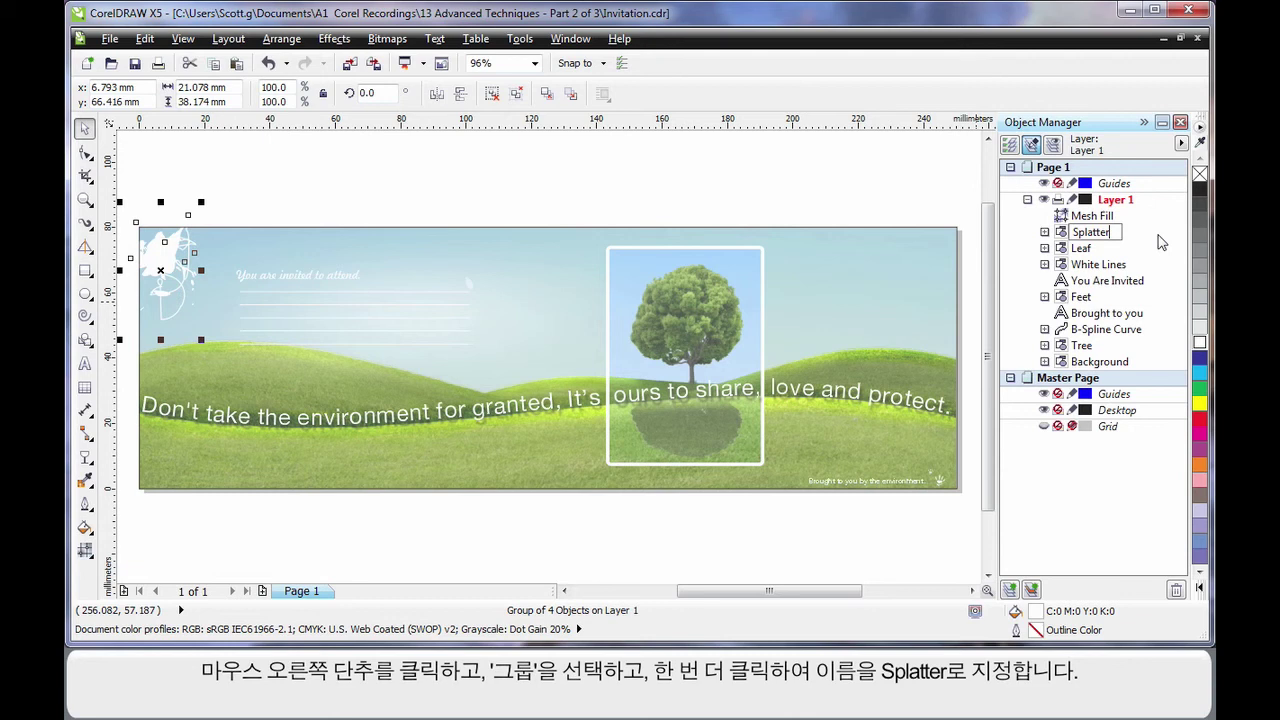
pyautogui.press('Return')
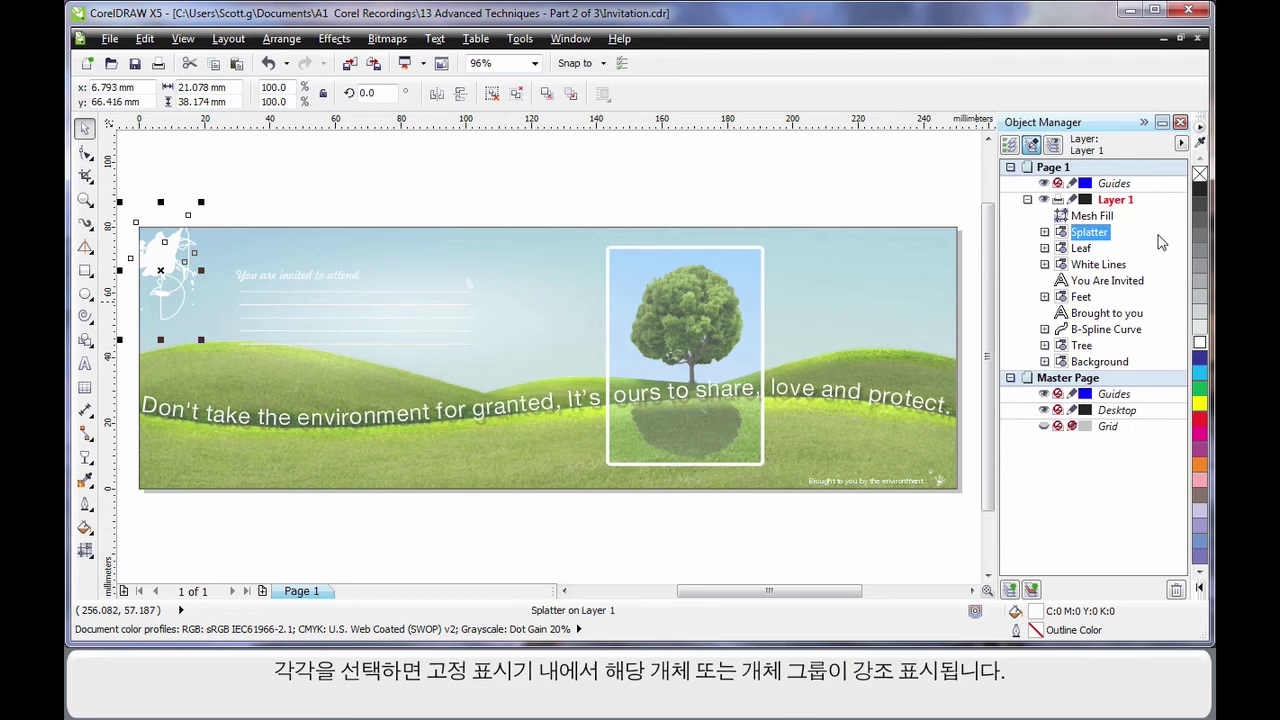
# Step: Check which artwork the Leaf, White Lines, Tree and Background entries on Layer 1 refer to
pyautogui.click(1088, 249)
pyautogui.click(1100, 265)
pyautogui.click(1081, 345)
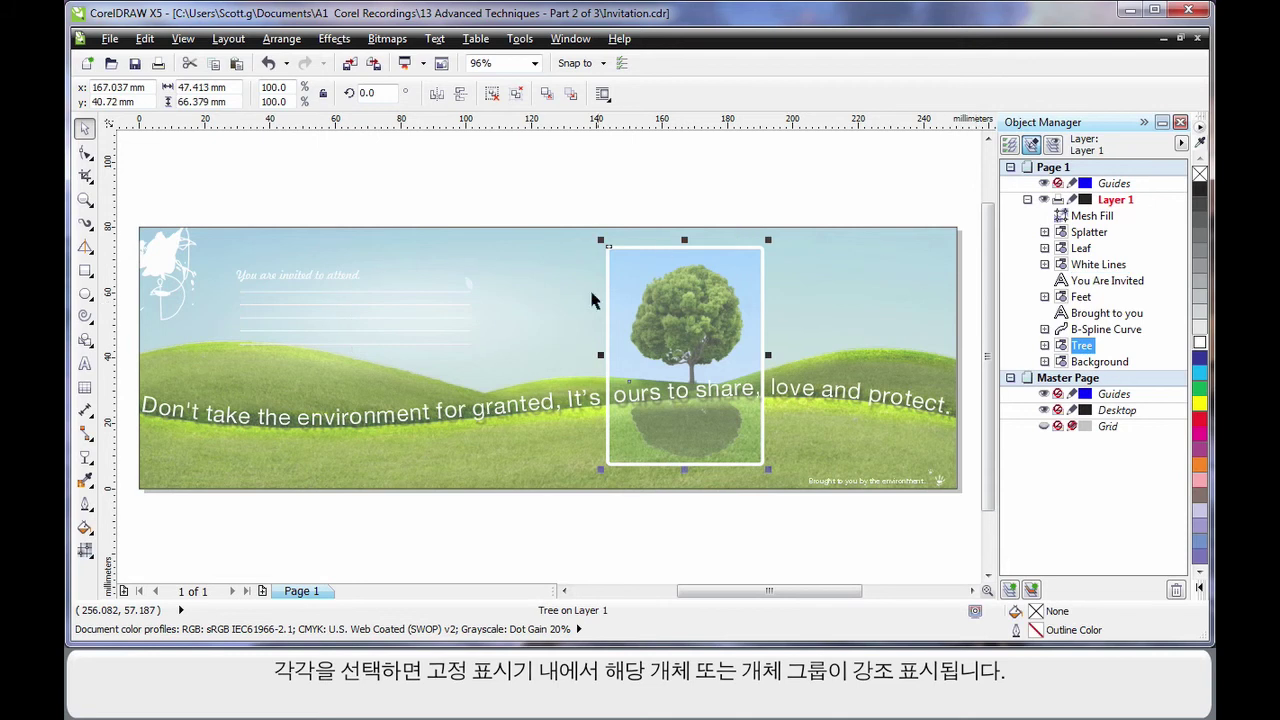
pyautogui.click(1111, 366)
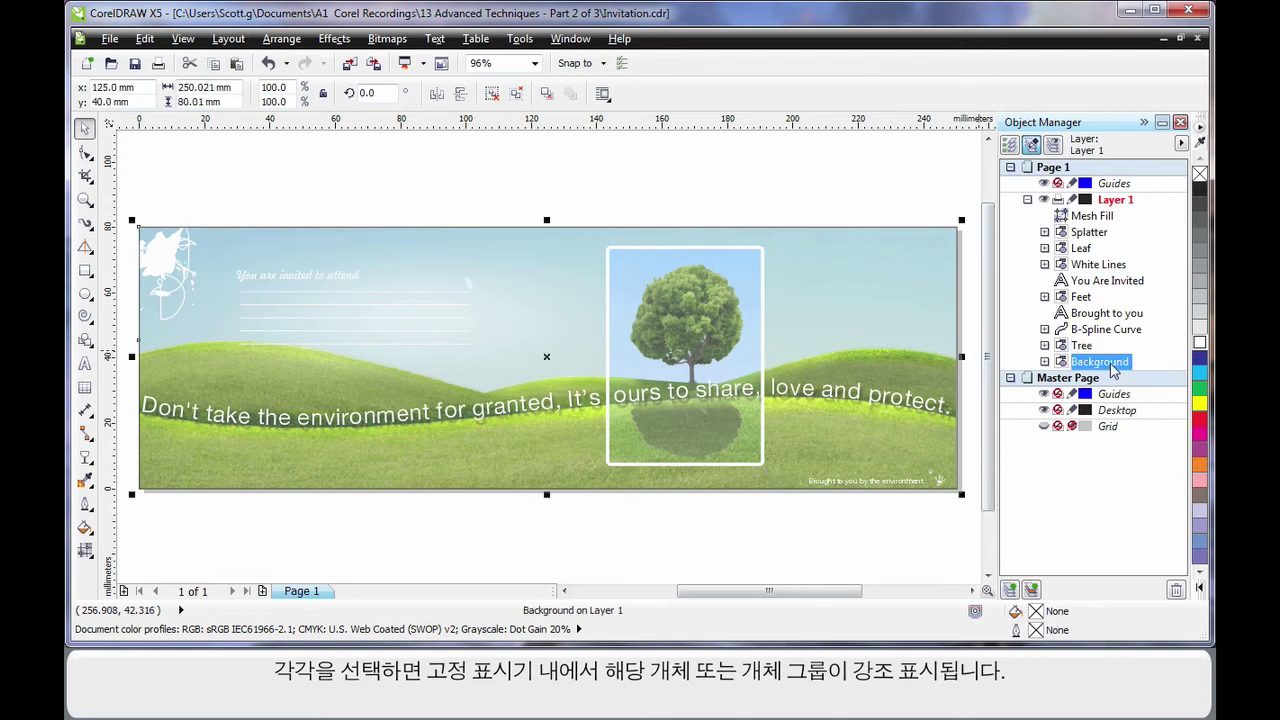
pyautogui.click(1086, 347)
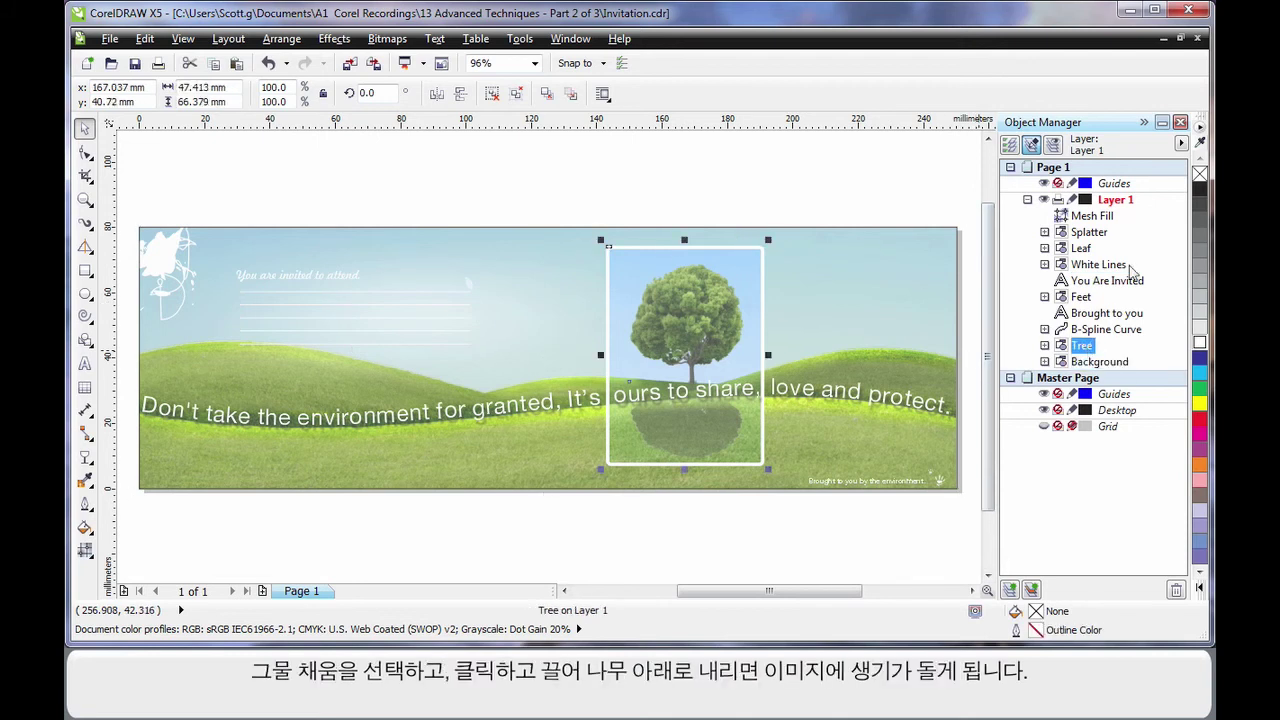
# Step: Move the Mesh Fill object directly beneath the Tree group in Layer 1's stacking order and deselect it
pyautogui.click(1095, 218)
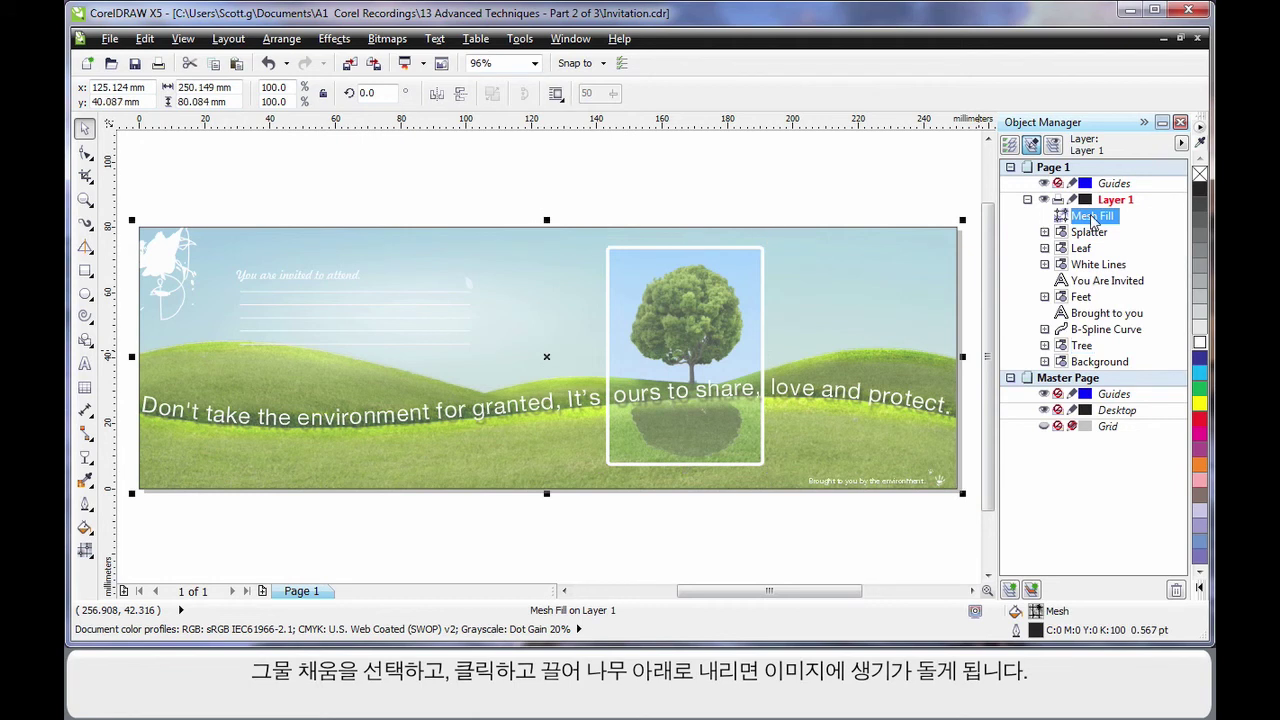
pyautogui.moveTo(1093, 220); pyautogui.dragTo(1085, 358)
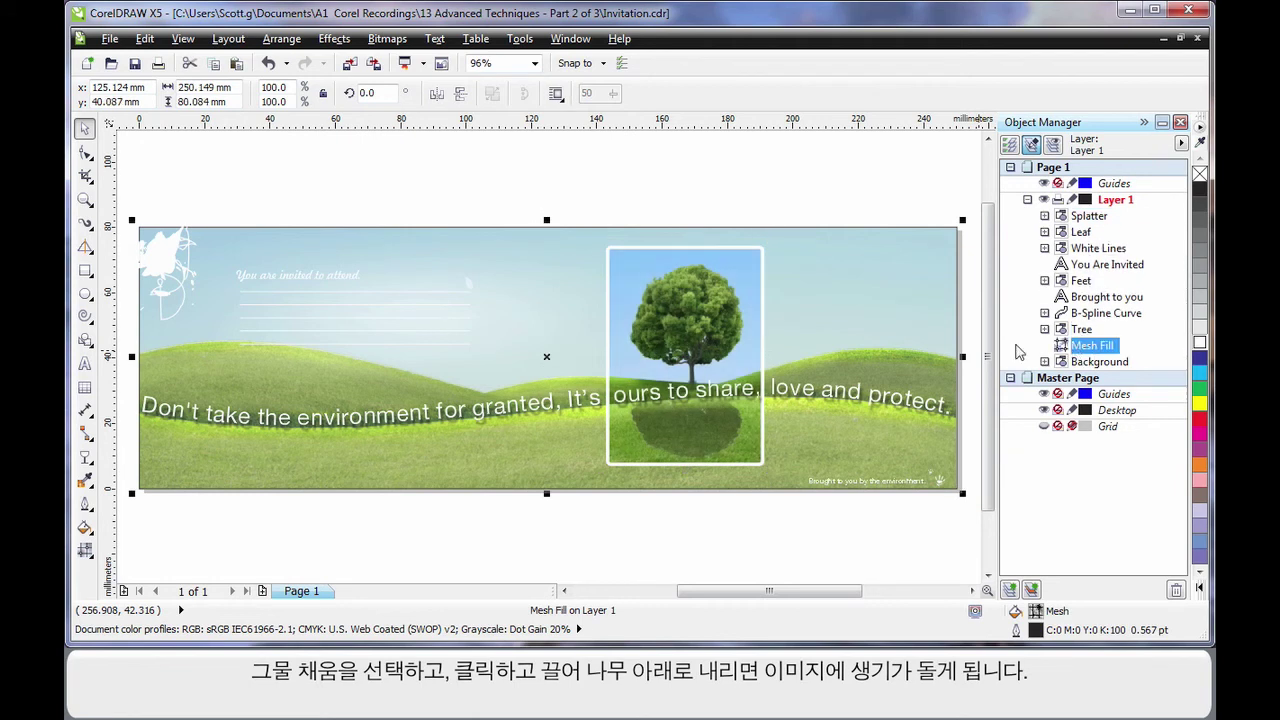
pyautogui.click(797, 541)
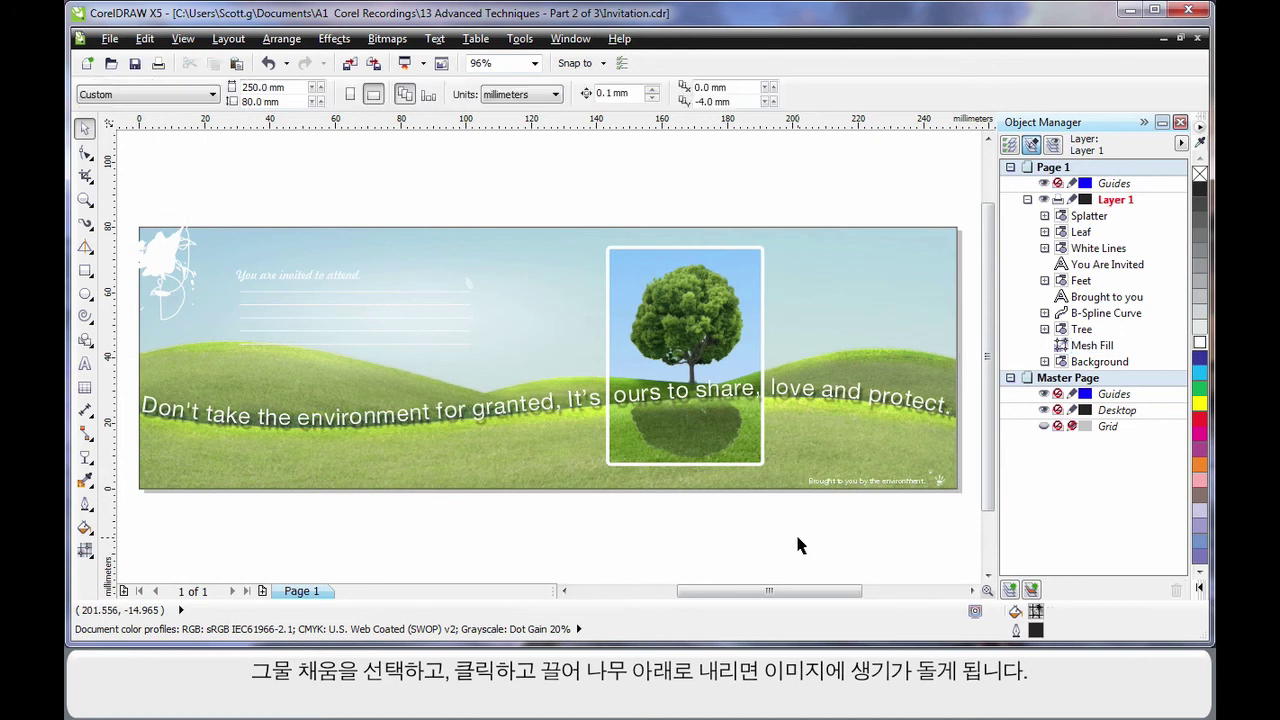